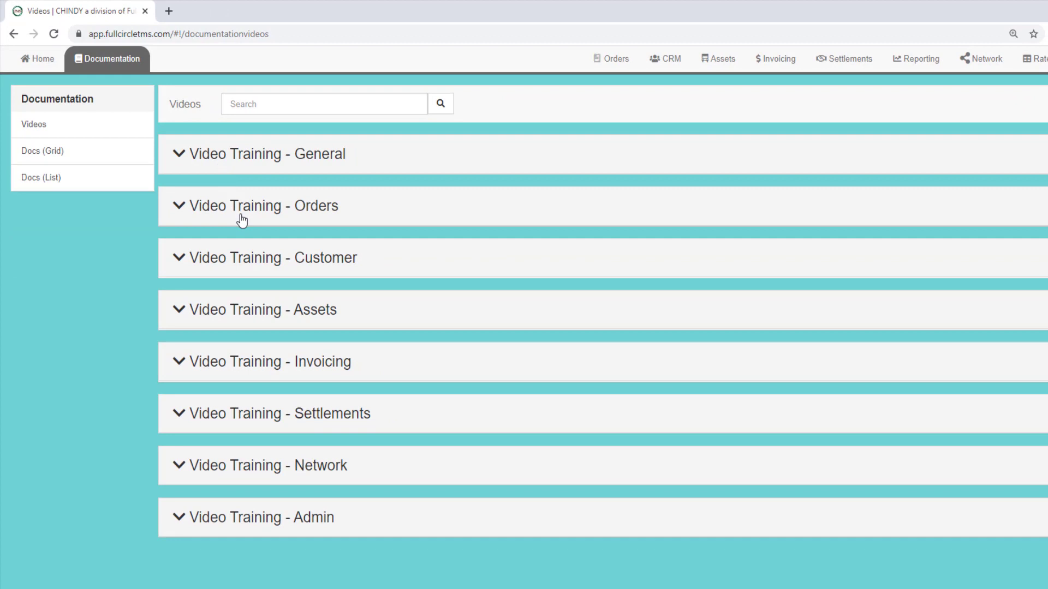
Step: Browse the training documentation: the Orders videos, the document folders grid, and the General videos
click(242, 217)
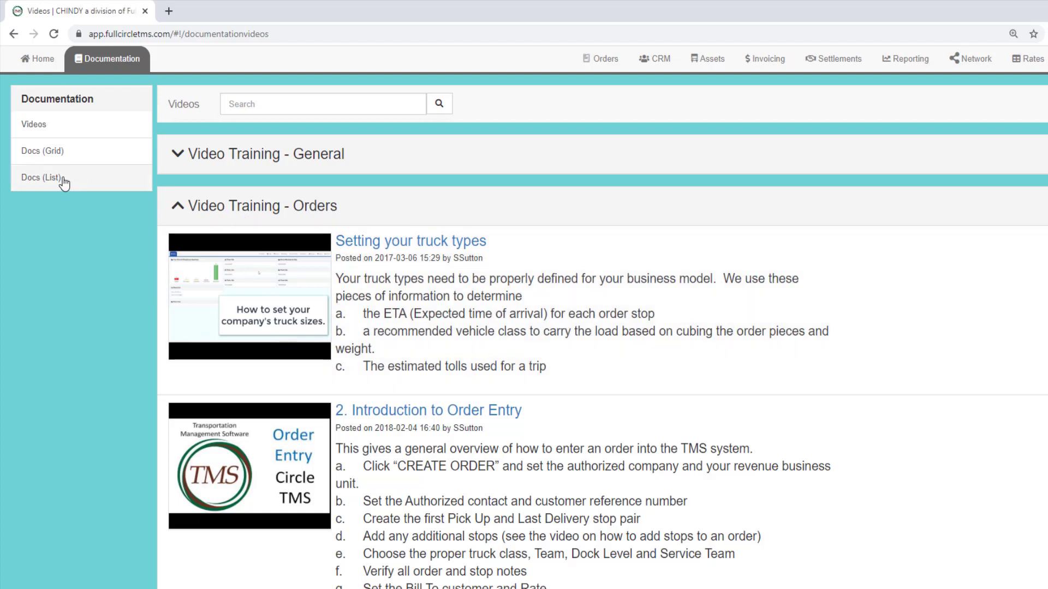
click(28, 159)
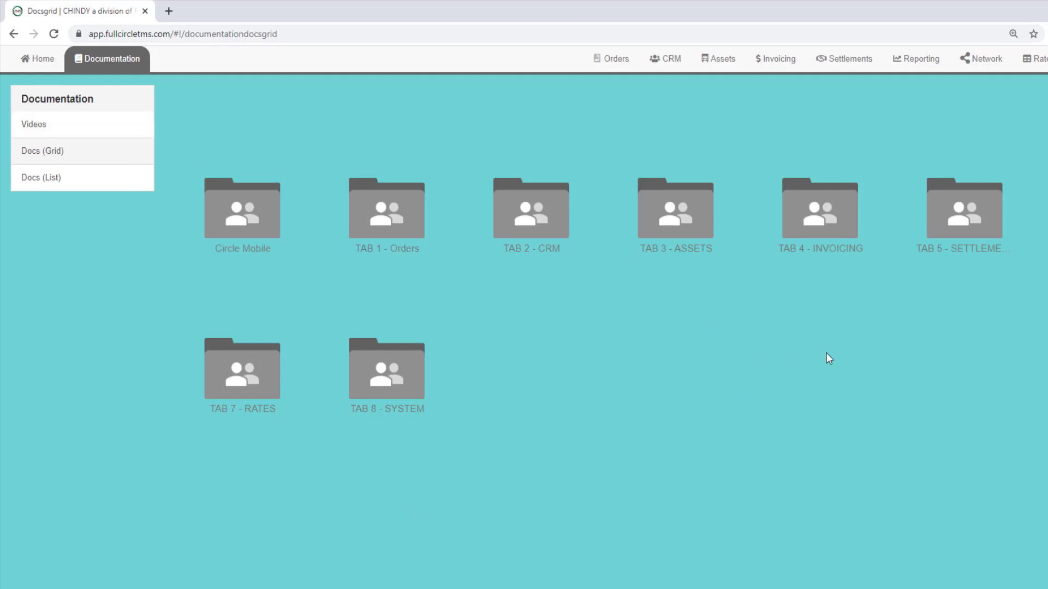
click(32, 131)
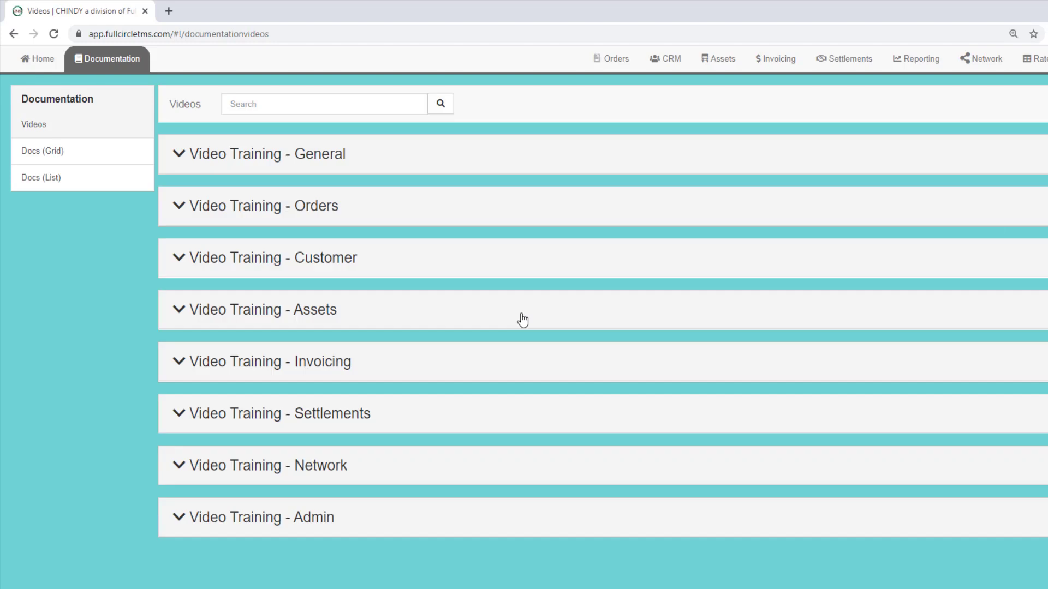
click(284, 158)
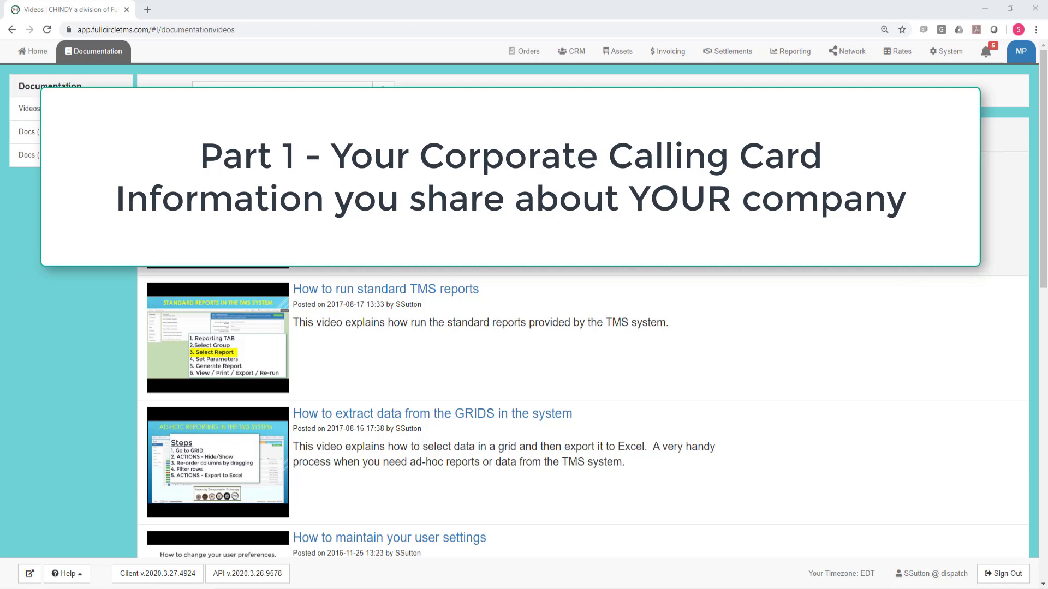
Step: Apply the Weekdays: 8AM - 5PM hours of operation preset to the Webinar Host's user profile and save it
click(959, 55)
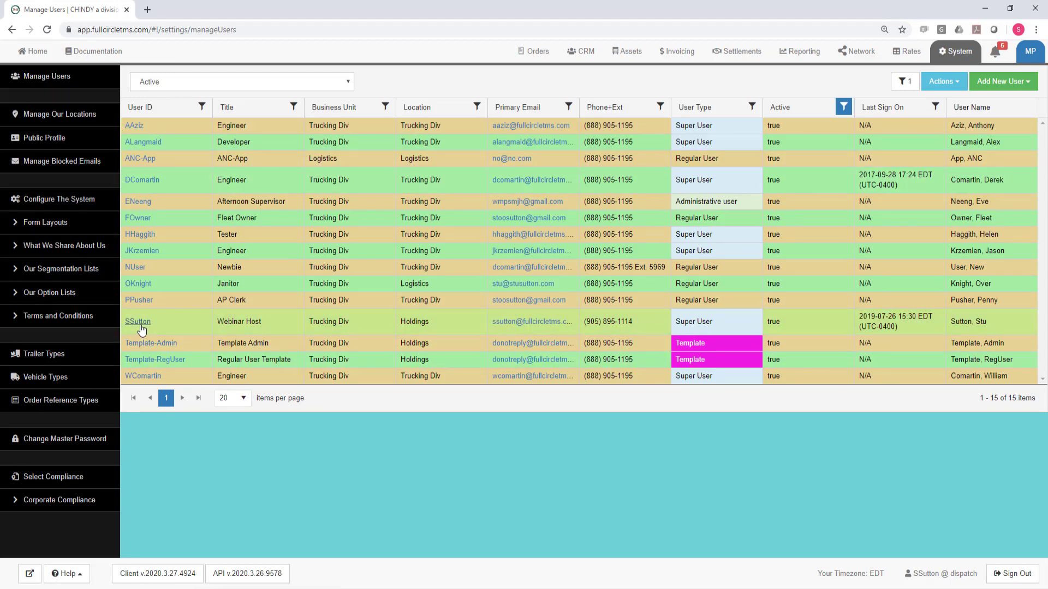
click(140, 322)
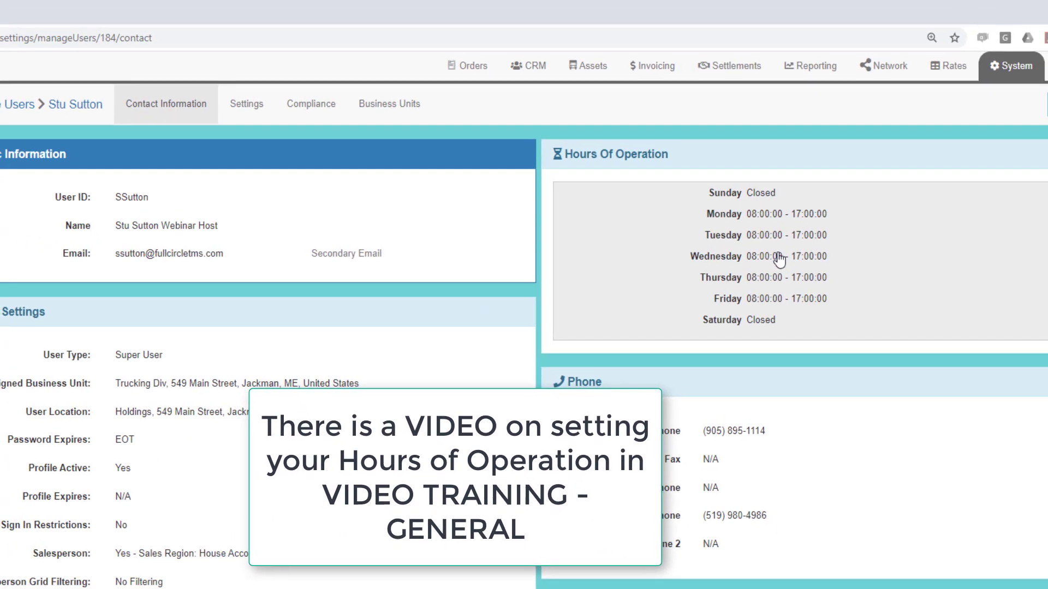
click(780, 261)
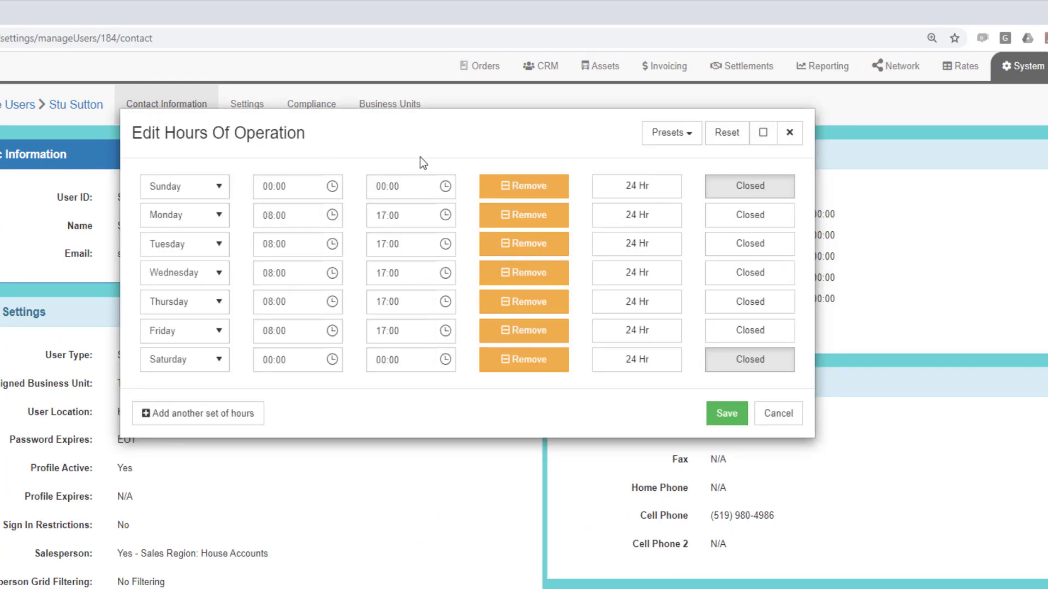
click(671, 137)
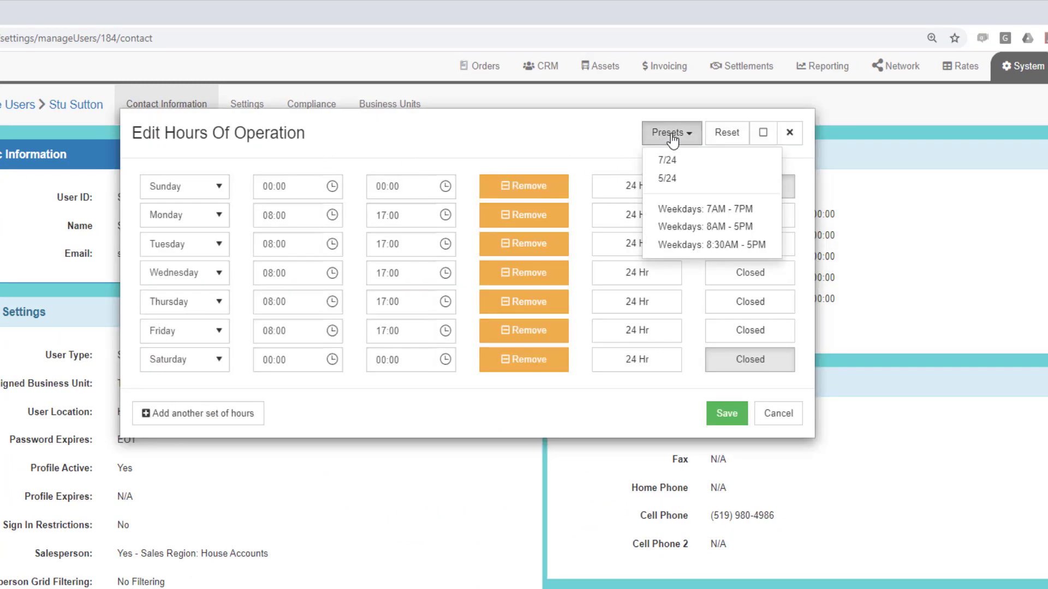
click(698, 232)
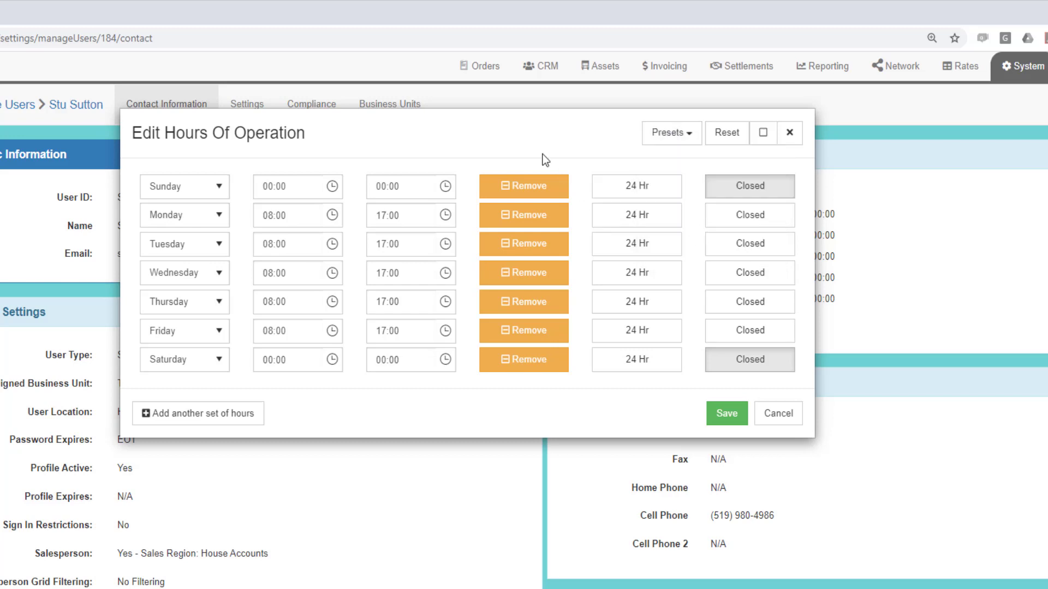
click(734, 417)
click(727, 414)
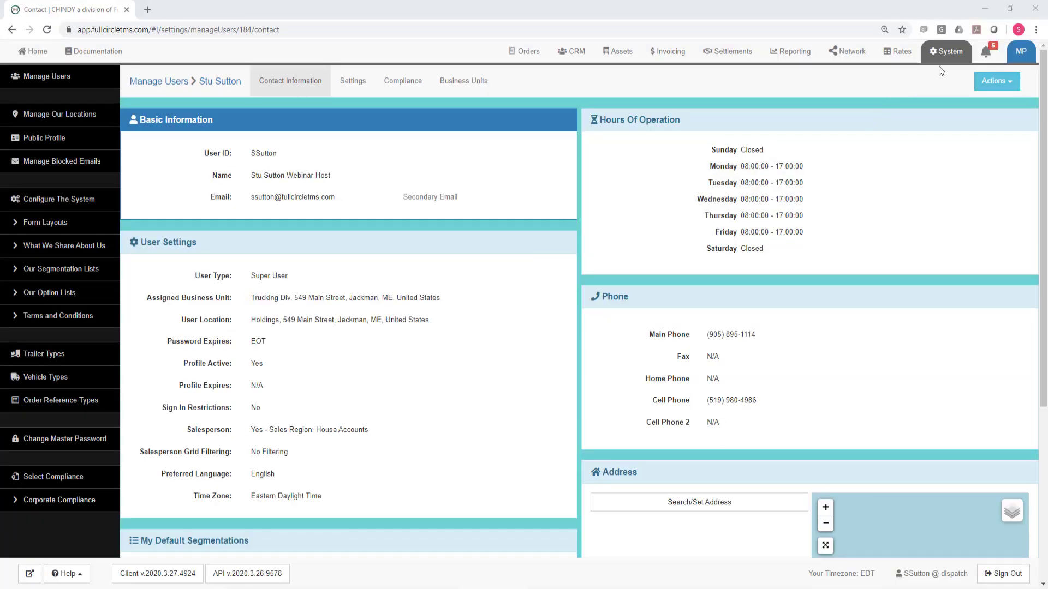
Step: Open the Chindy T & L Carrier (Test System) location and review the presets for its hours of operation
click(27, 117)
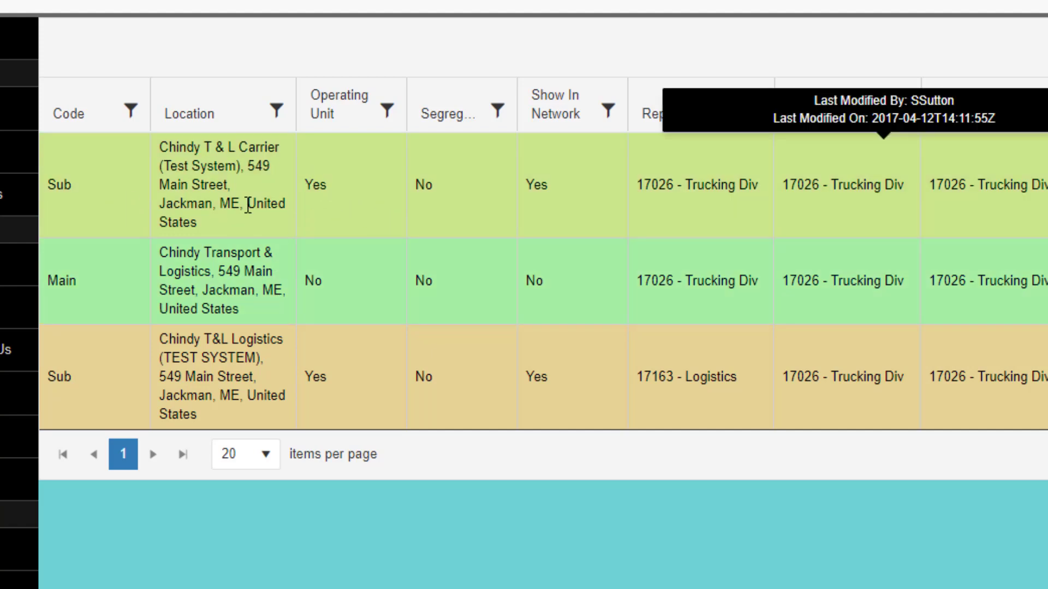
click(118, 194)
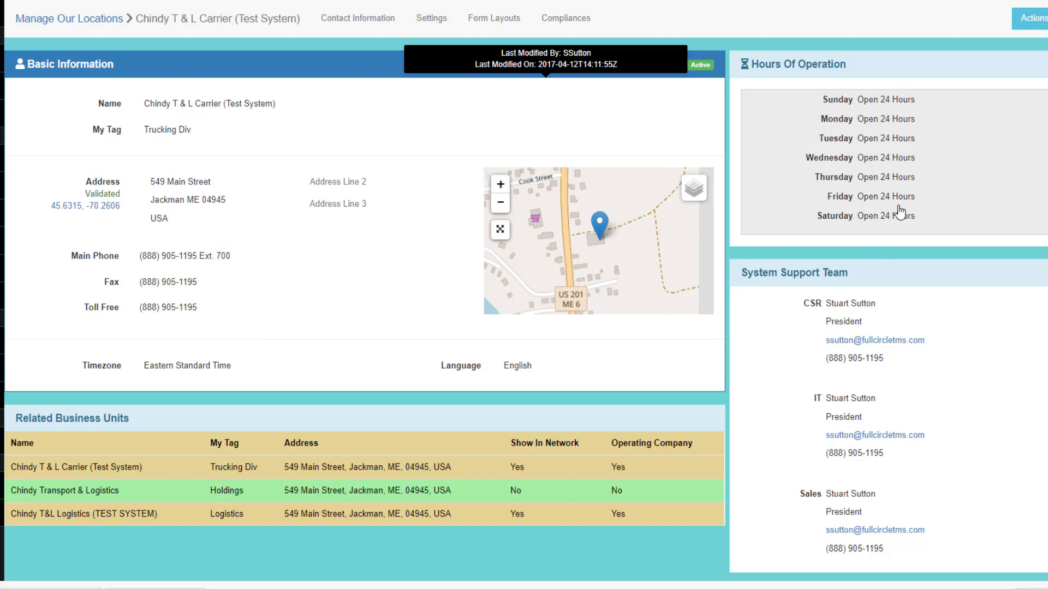
click(898, 177)
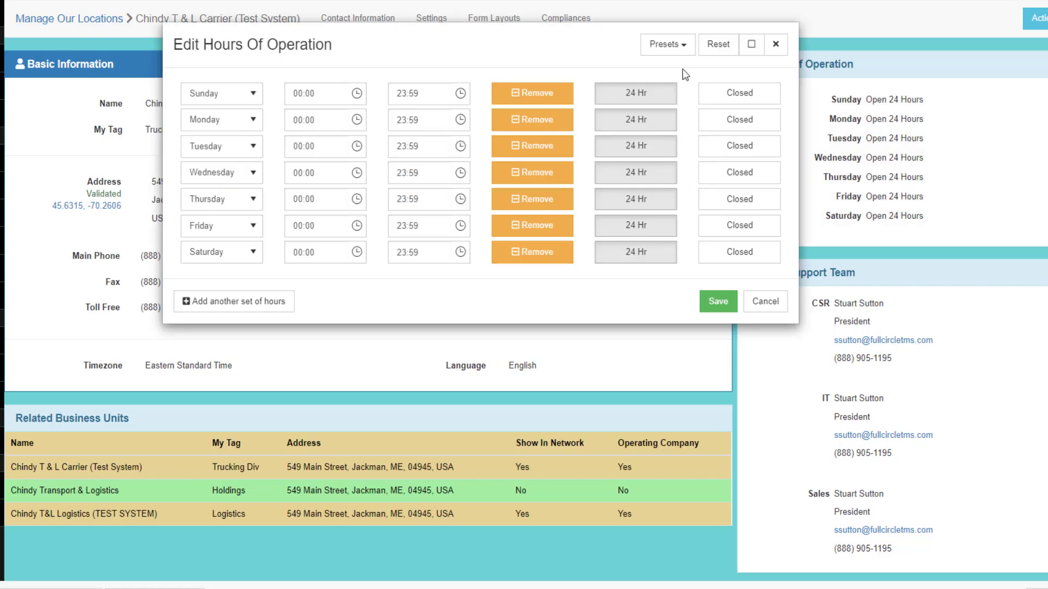
click(672, 49)
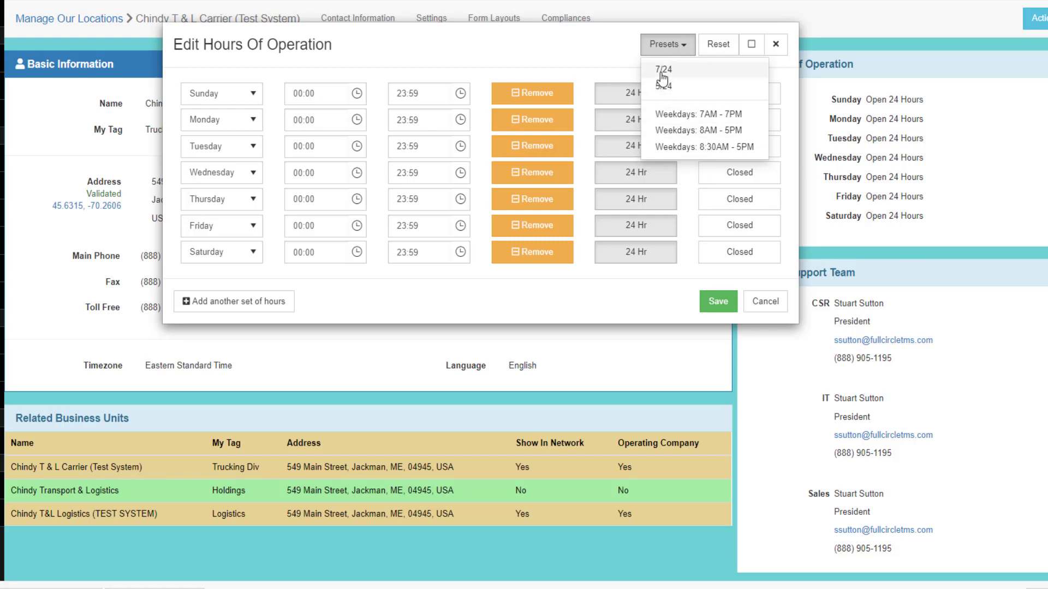
click(765, 301)
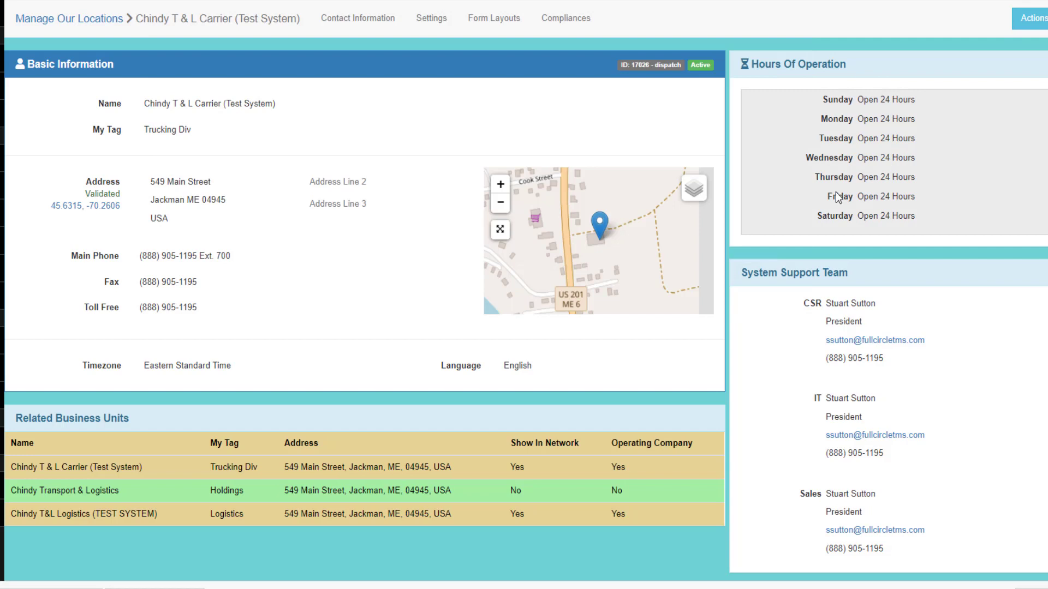
Step: Review the In Business Since and About our Business entries under Subscriber Business Data in the location's settings
click(436, 22)
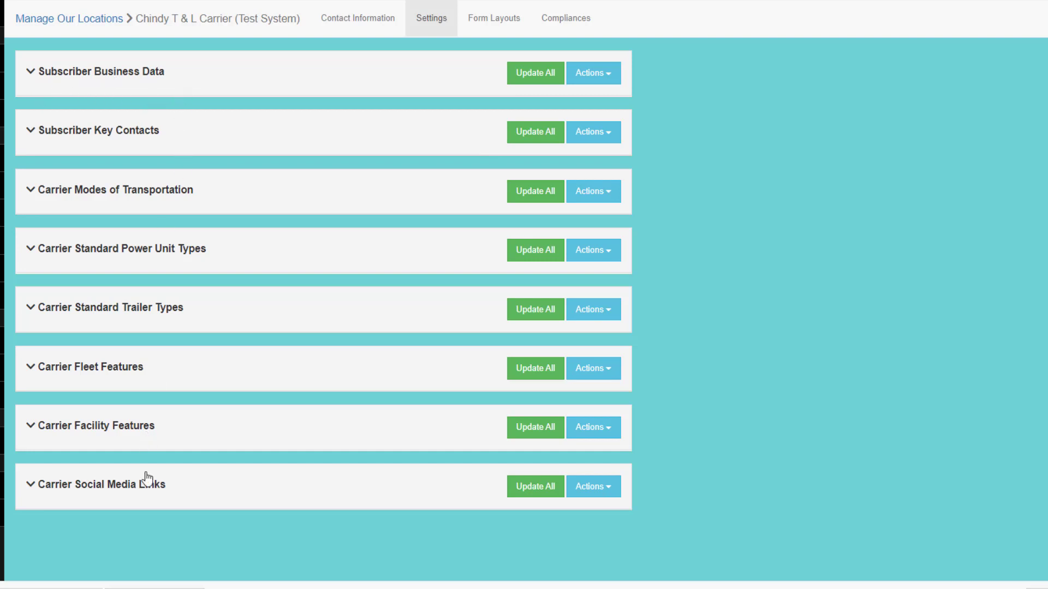
click(145, 81)
drag(214, 123, 170, 119)
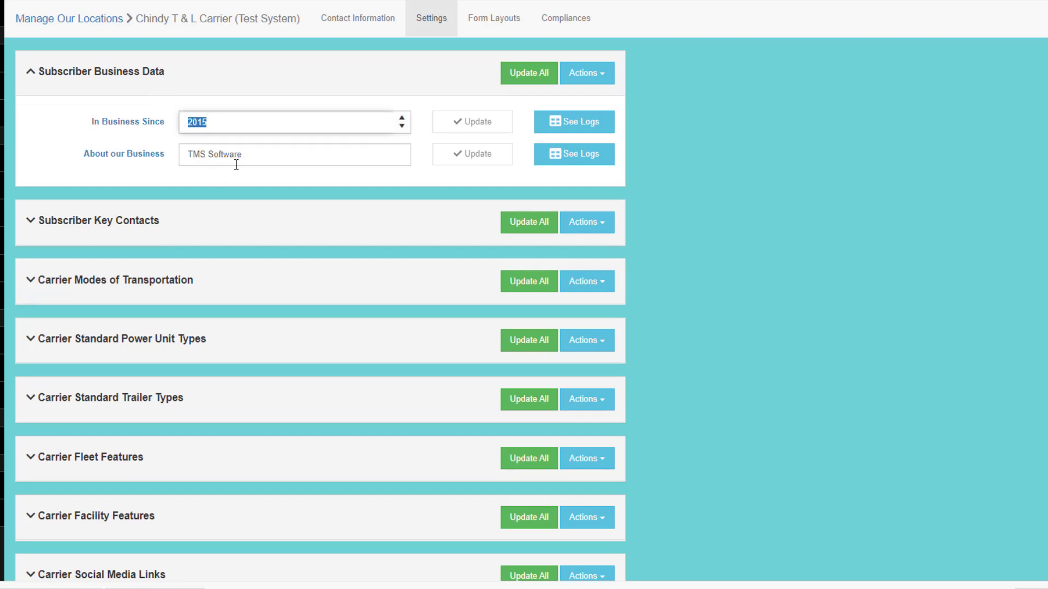
click(253, 156)
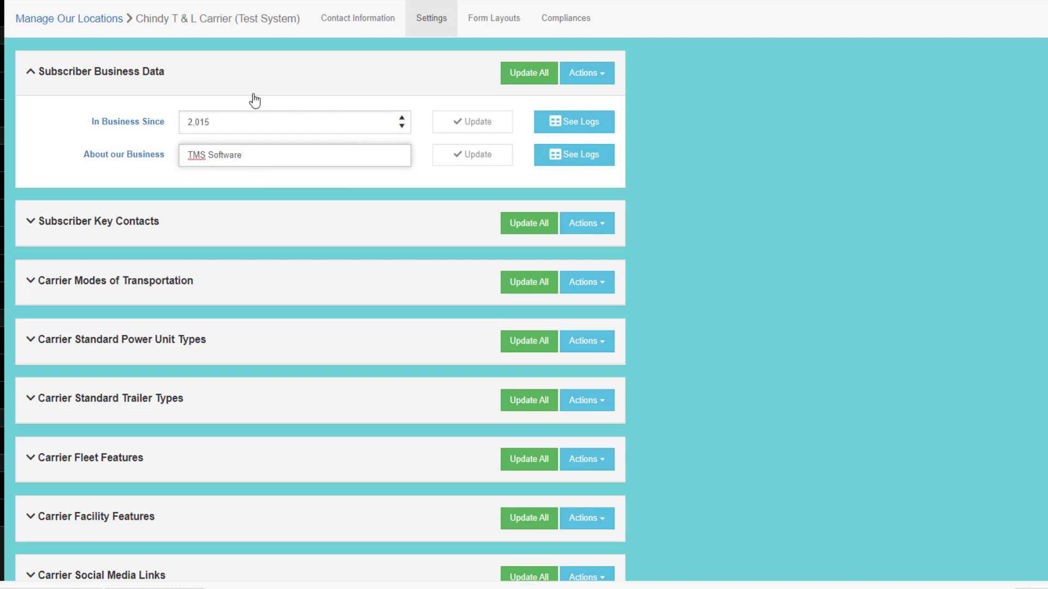
click(114, 77)
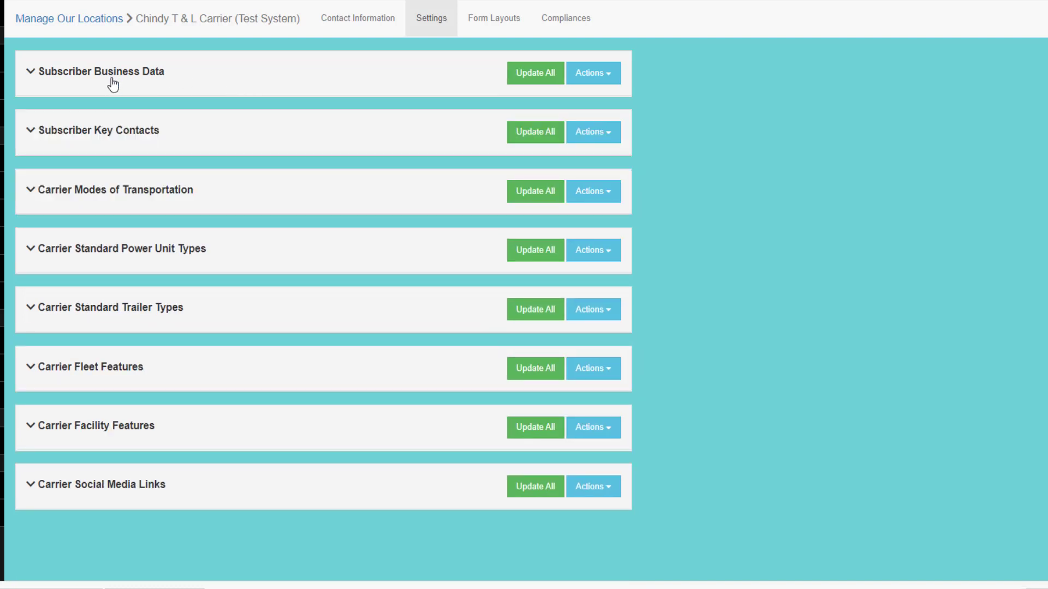
Step: Review the available daytime contacts and the selected contact's details under Subscriber Key Contacts
click(117, 133)
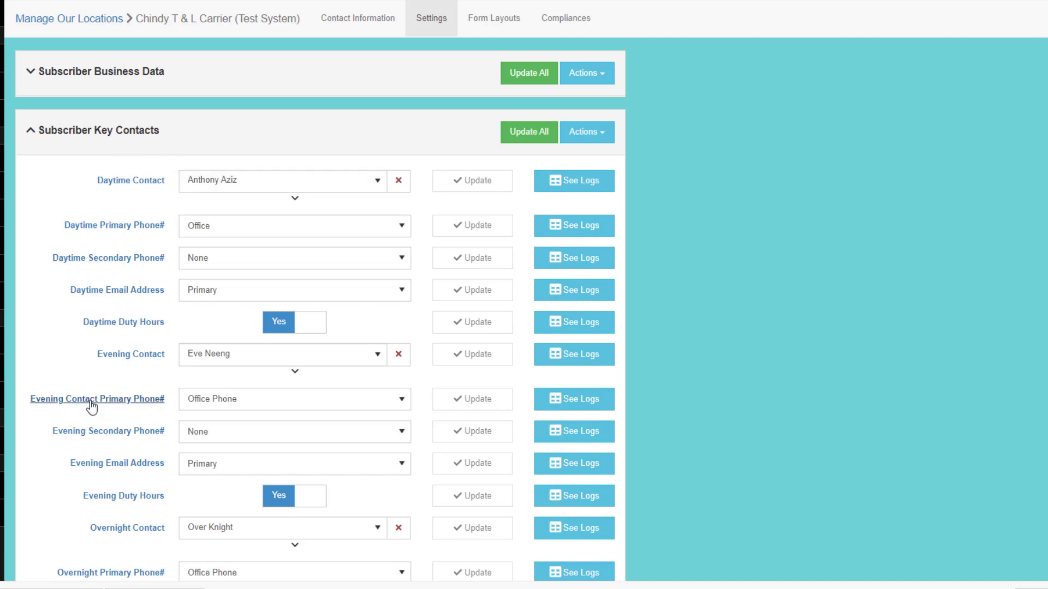
scroll(112, 540, down, 2)
scroll(112, 538, up, 2)
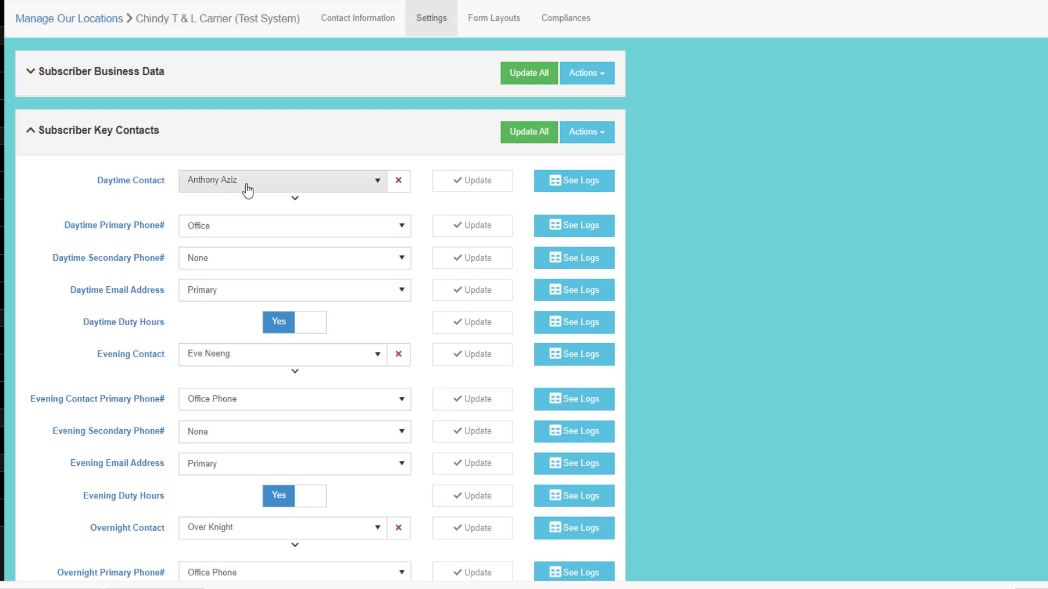
click(211, 180)
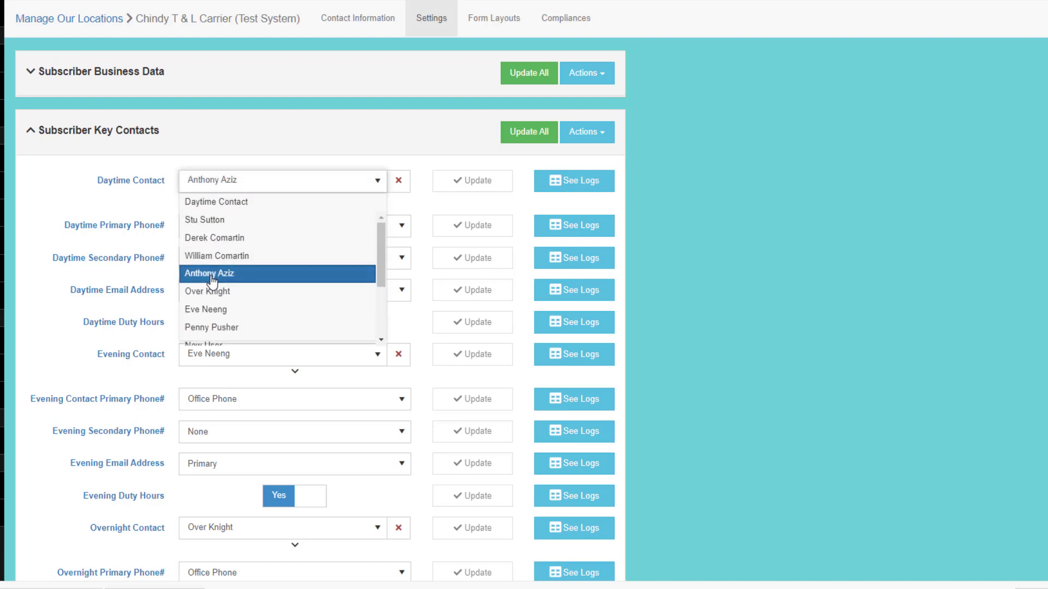
click(212, 274)
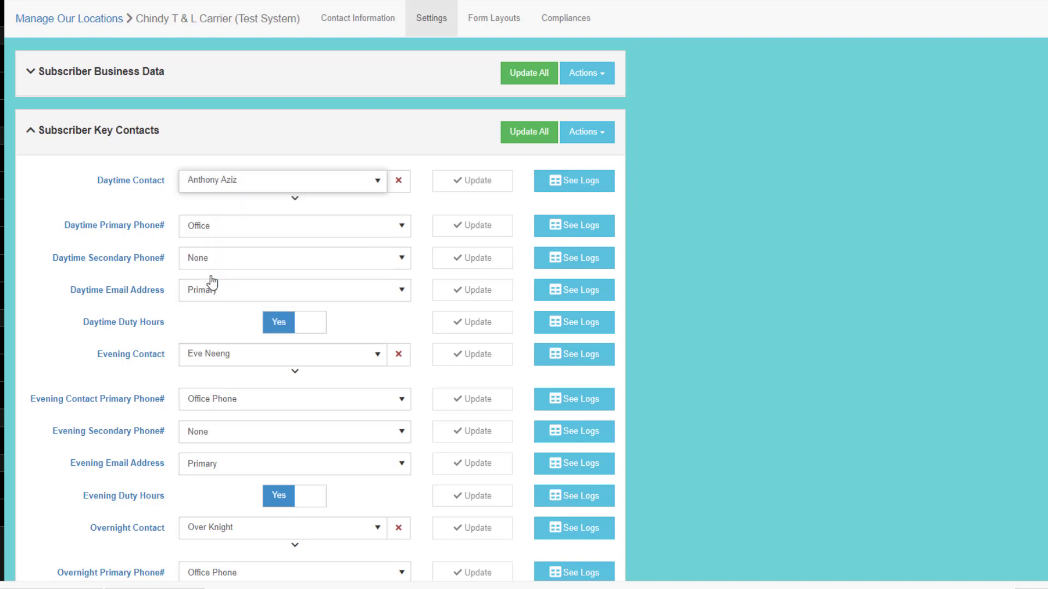
click(295, 201)
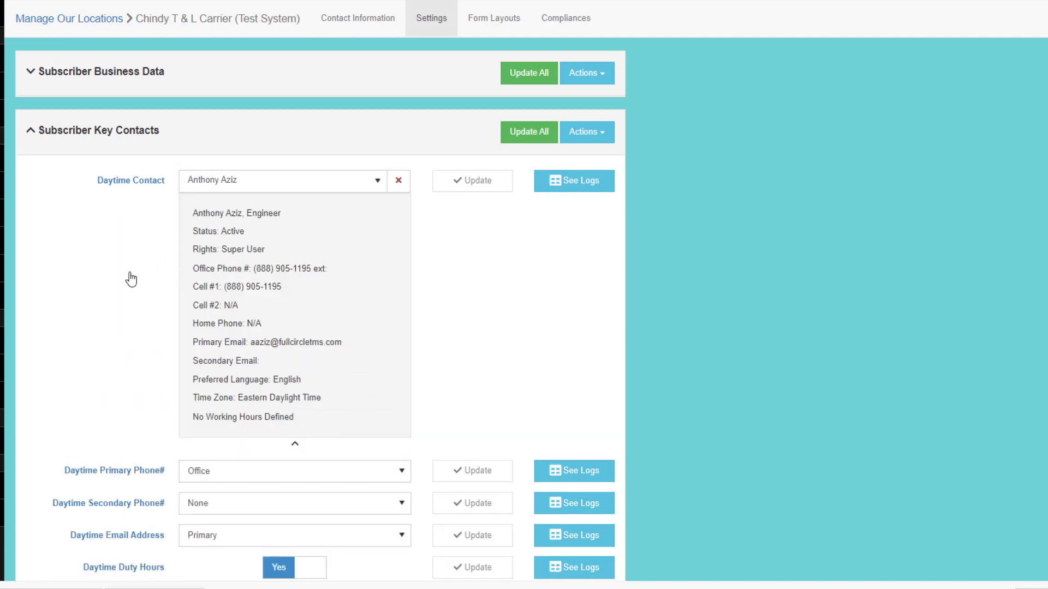
click(294, 444)
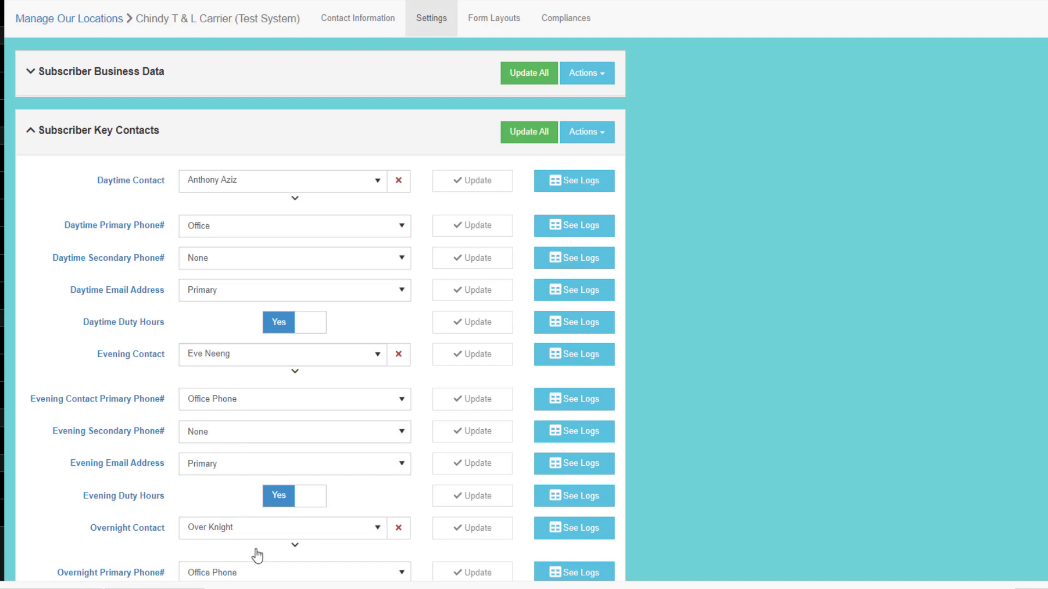
Step: Examine the choices for the daytime contact's primary phone and email address without changing them
click(200, 229)
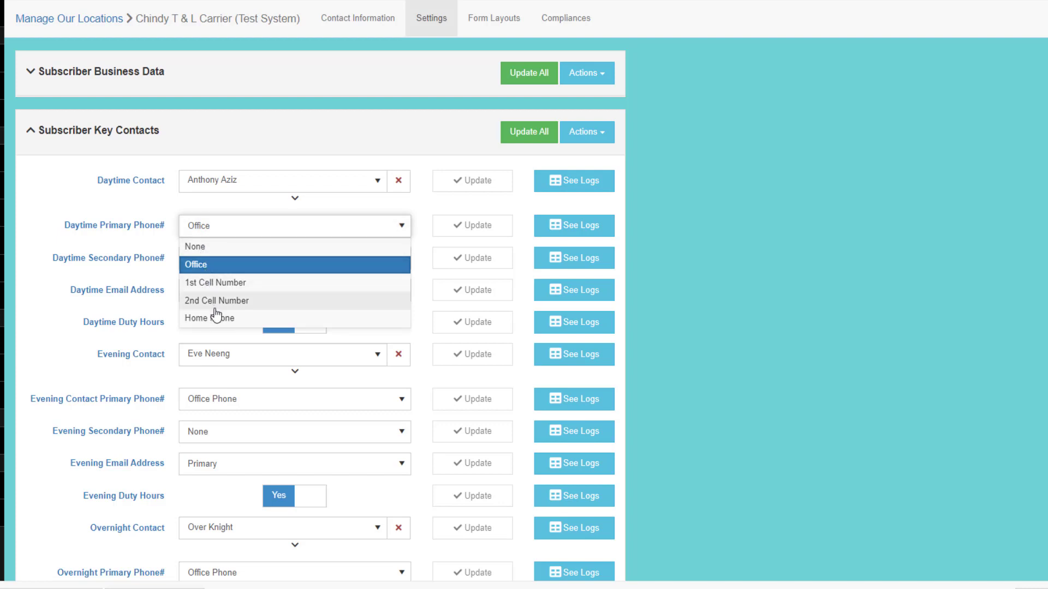
click(59, 203)
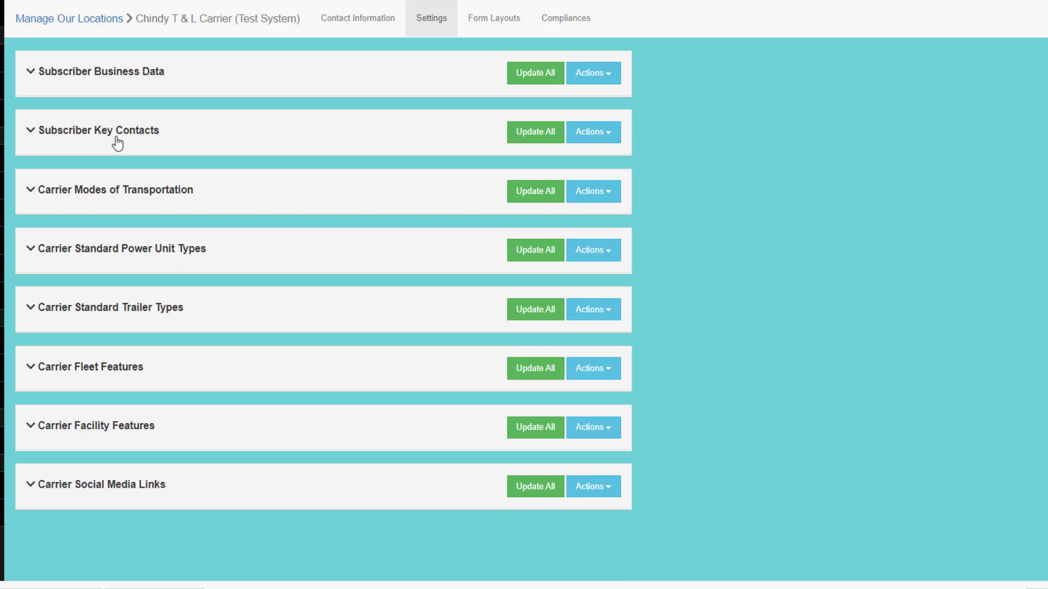
click(117, 141)
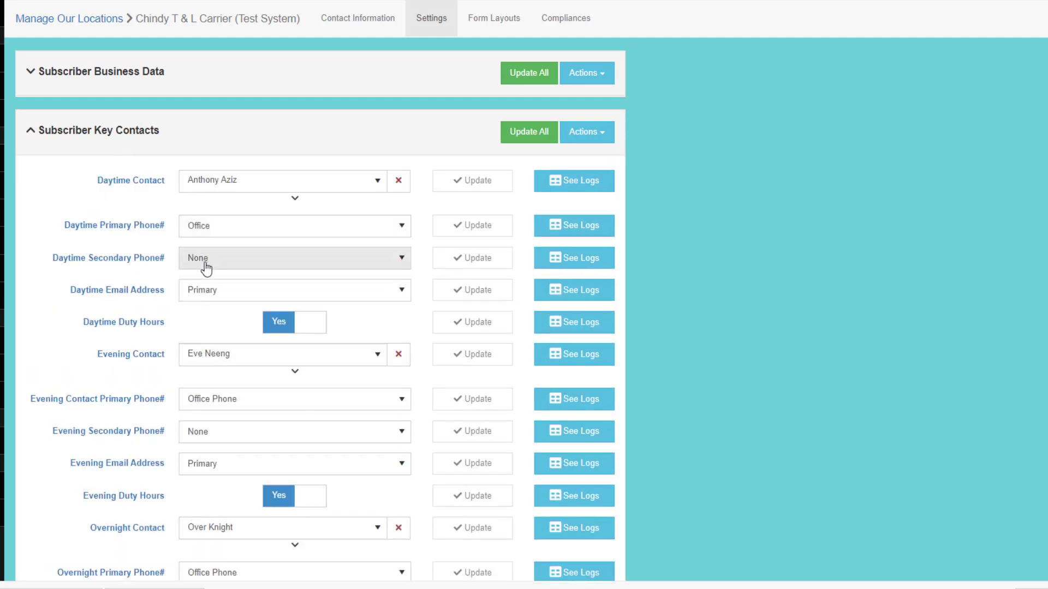
click(234, 299)
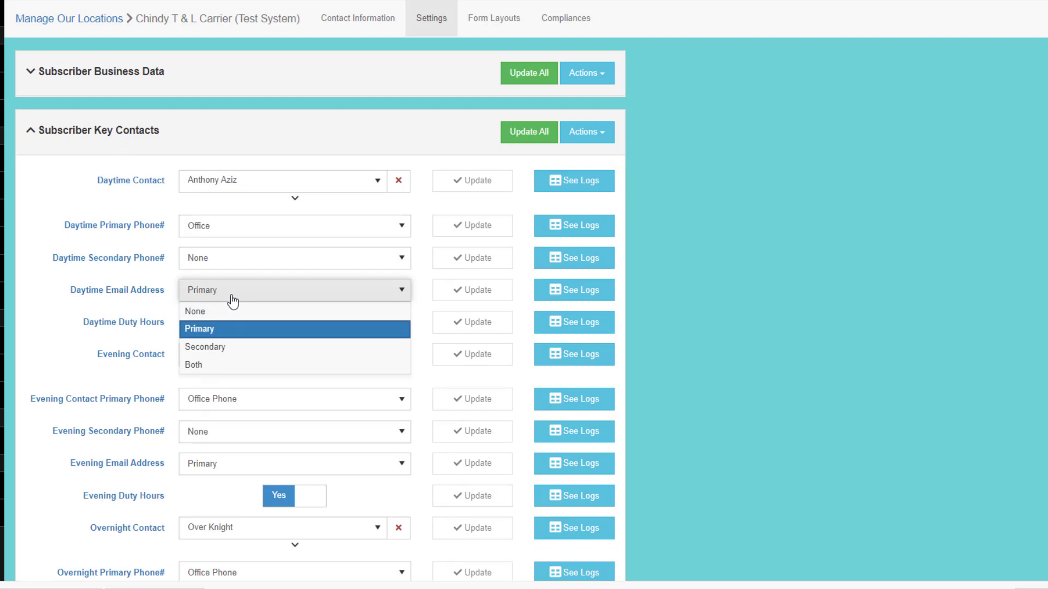
click(49, 287)
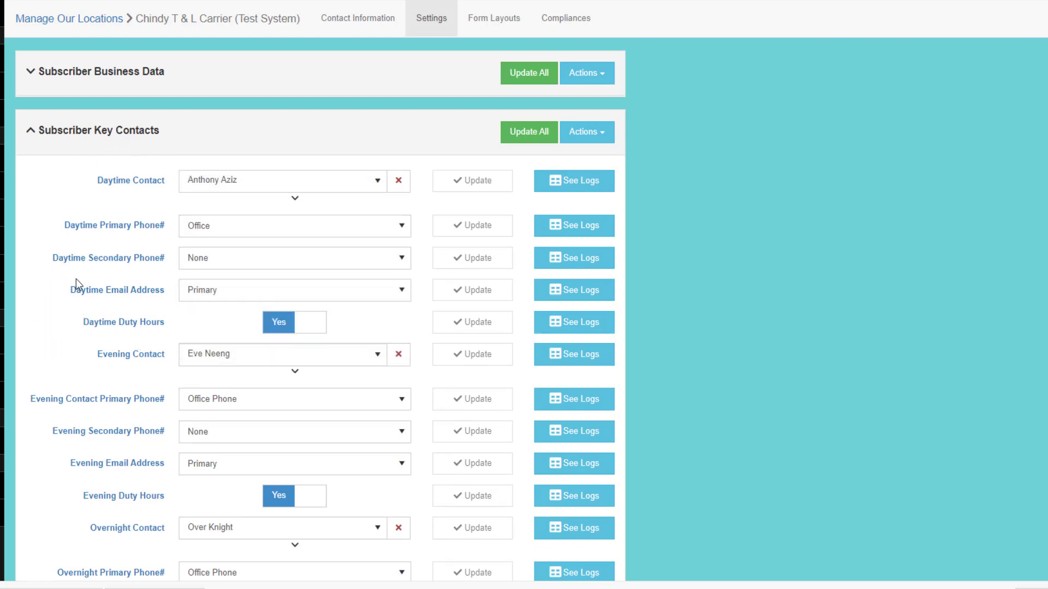
Step: Set Emergency #1 Secondary Phone# to 1st Cell Number and update that setting
scroll(89, 300, down, 4)
scroll(120, 337, down, 3)
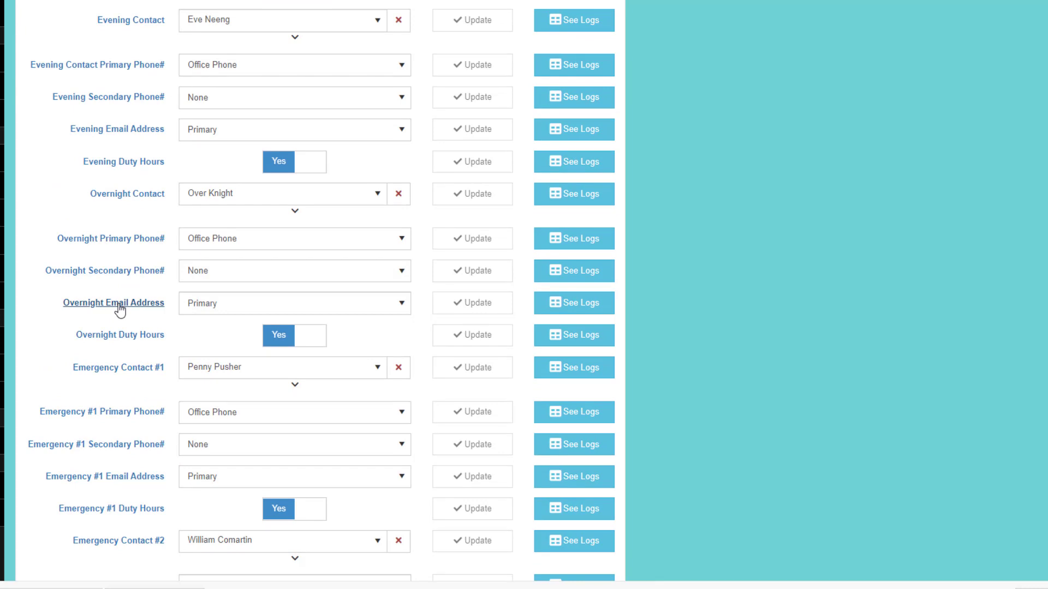
scroll(120, 310, down, 4)
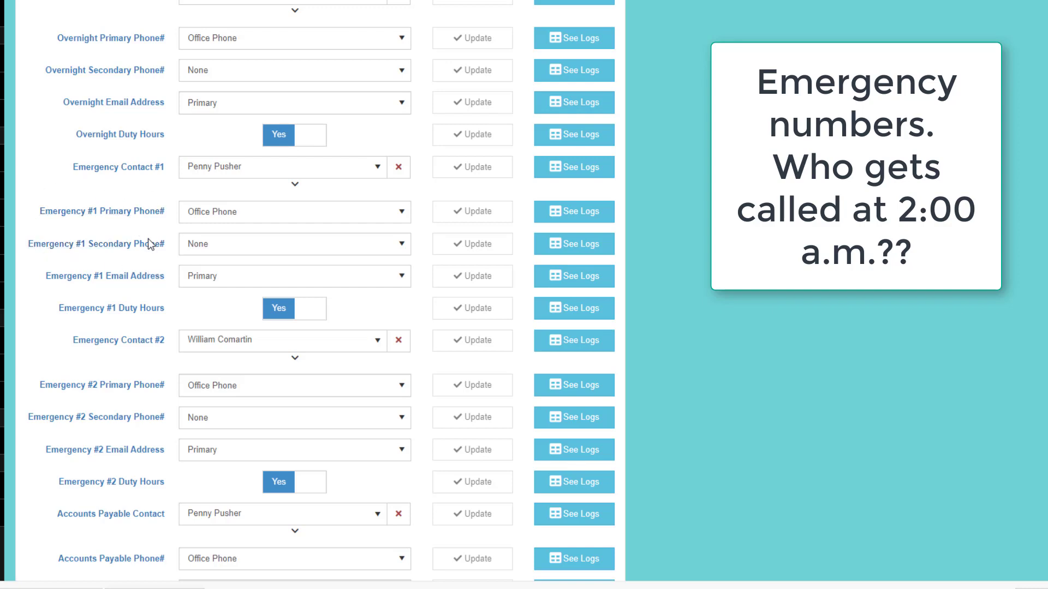
click(203, 253)
click(221, 302)
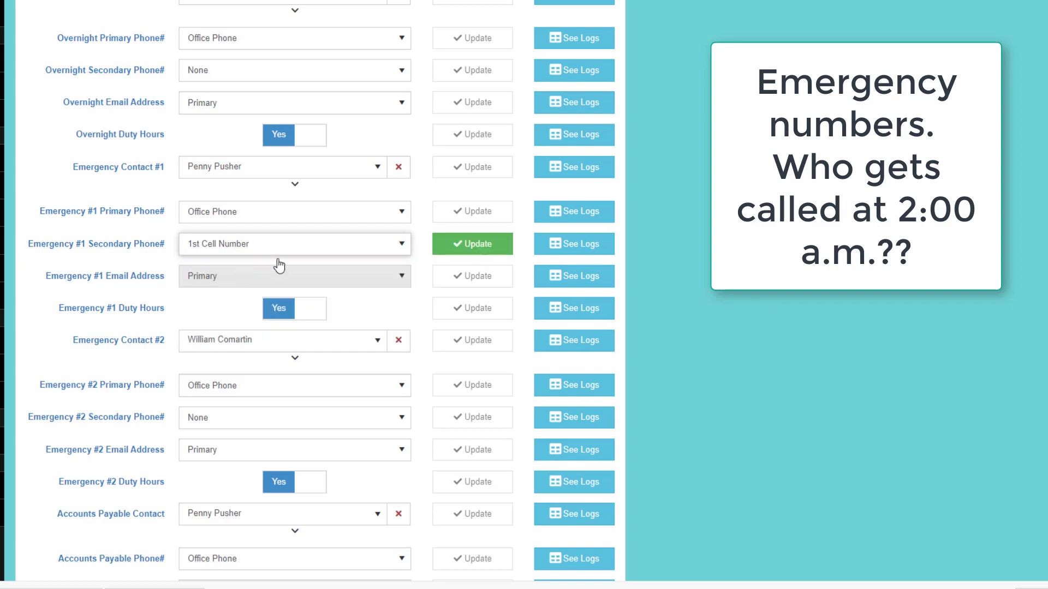
click(465, 247)
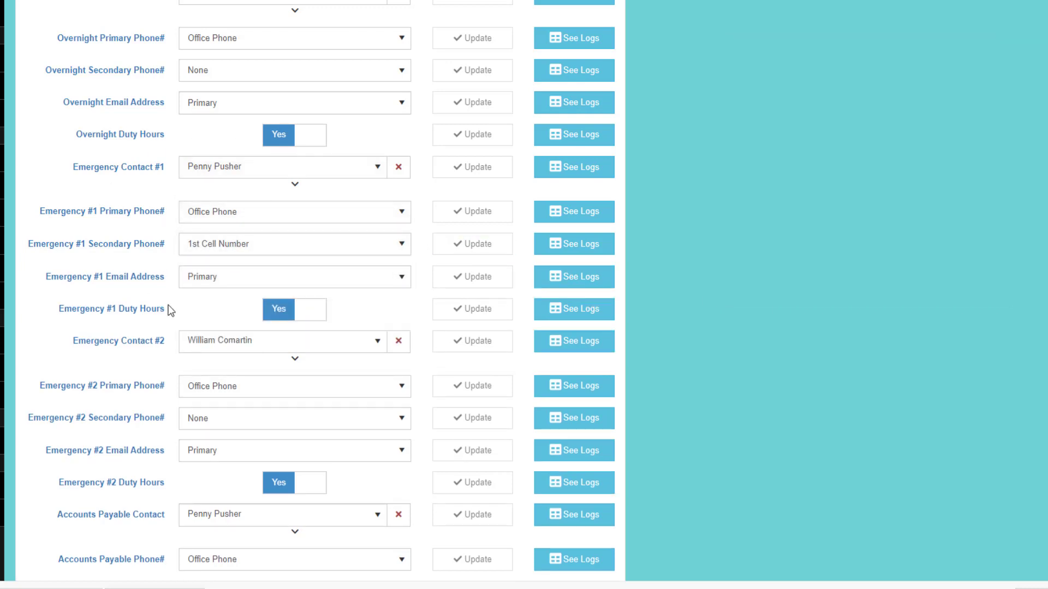
Step: Review the remaining Subscriber Key Contacts settings from Emergency #1 through Owners Duty Hours and update the whole section
scroll(155, 332, down, 3)
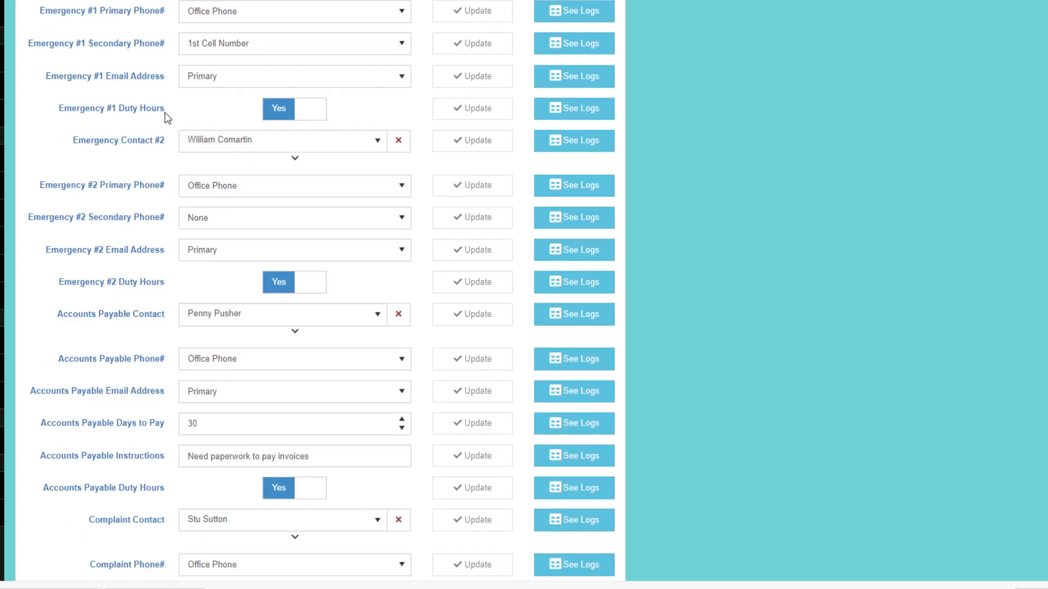
scroll(189, 274, down, 2)
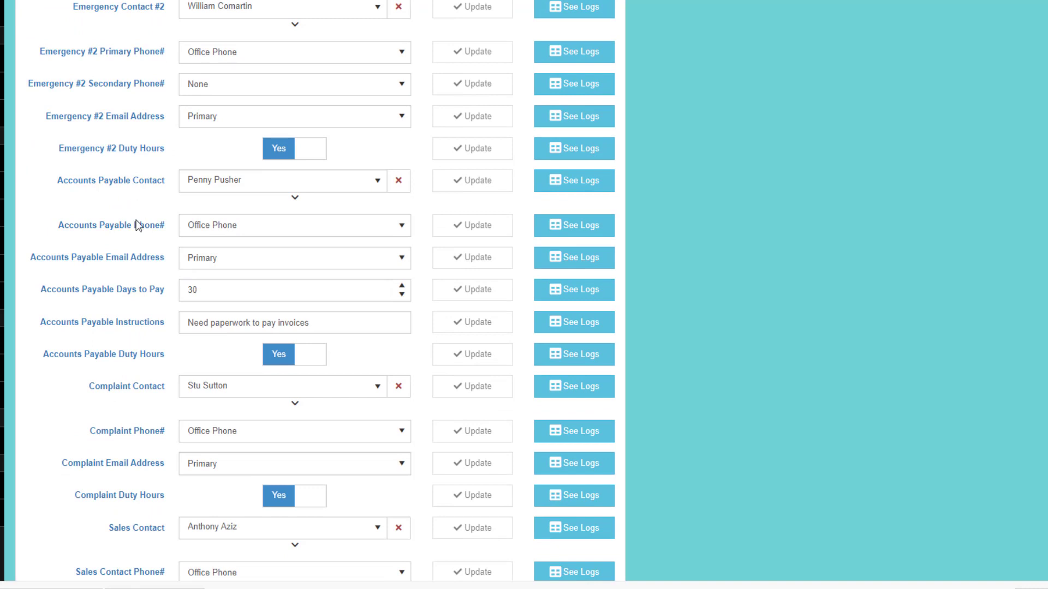
scroll(146, 306, down, 2)
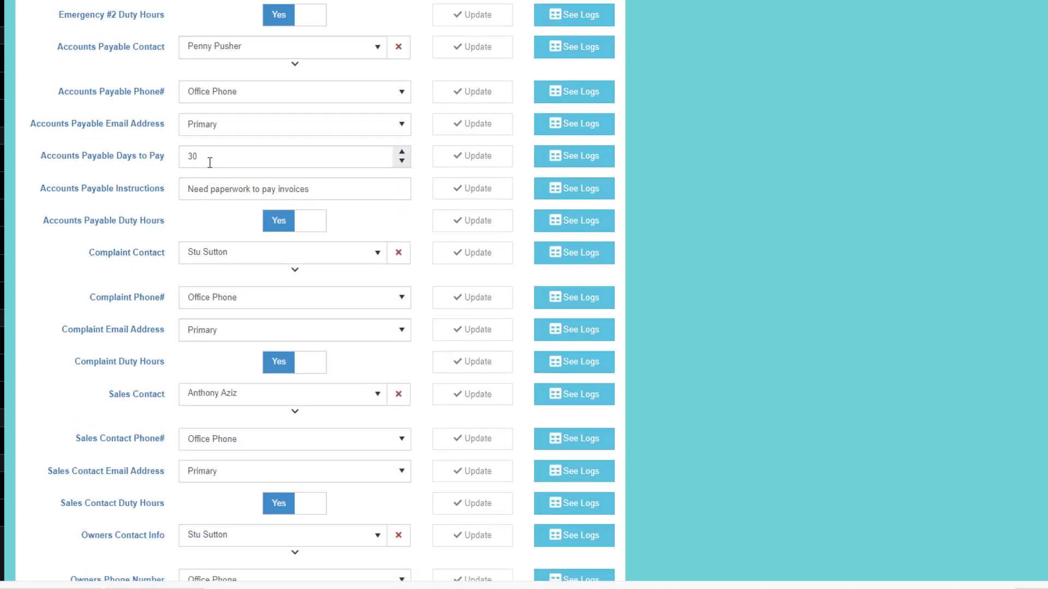
double_click(210, 161)
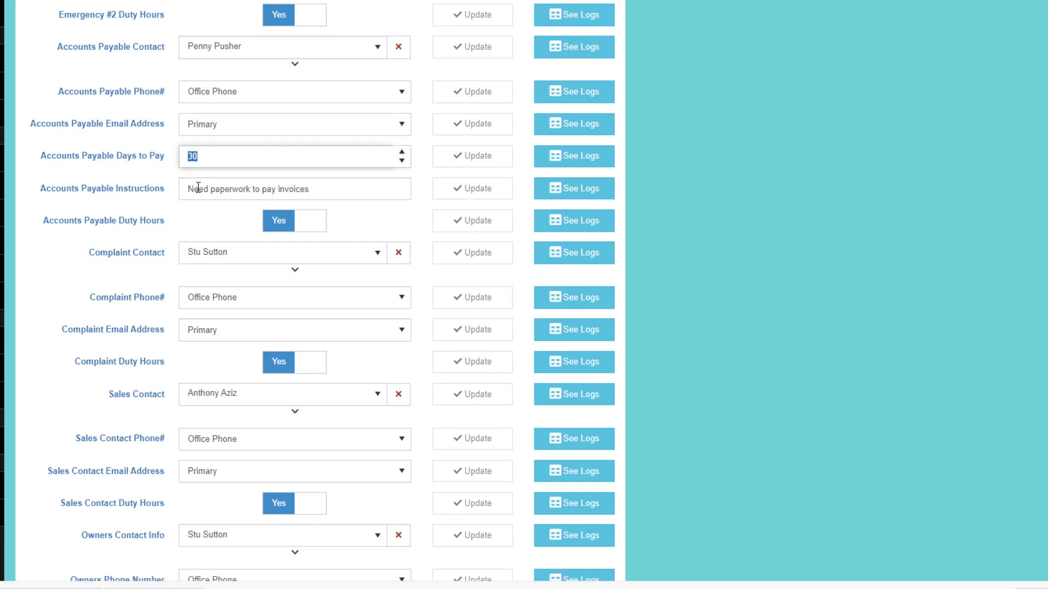
drag(309, 192, 185, 190)
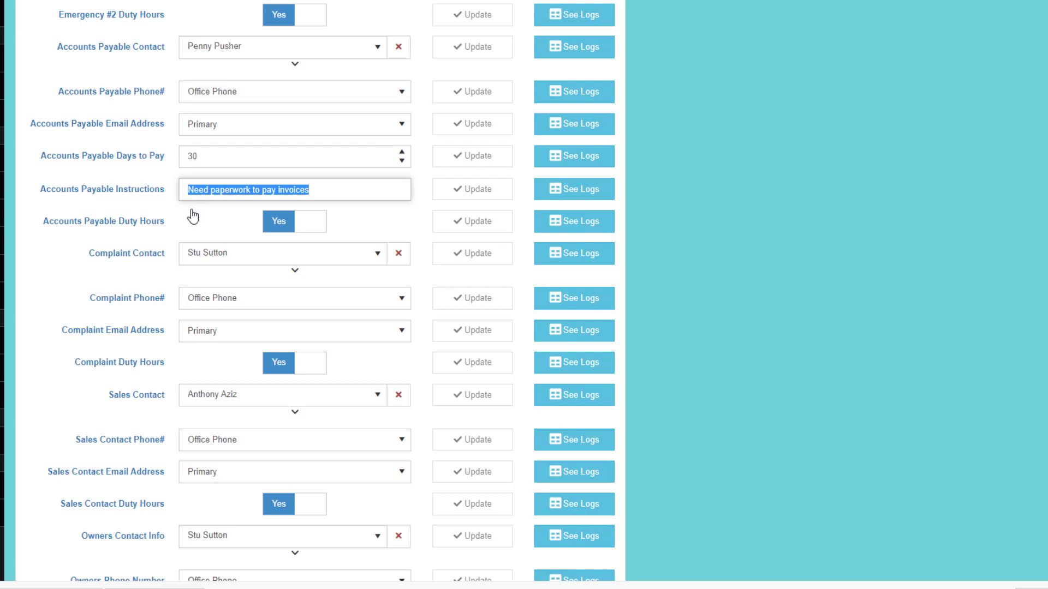
scroll(193, 217, down, 2)
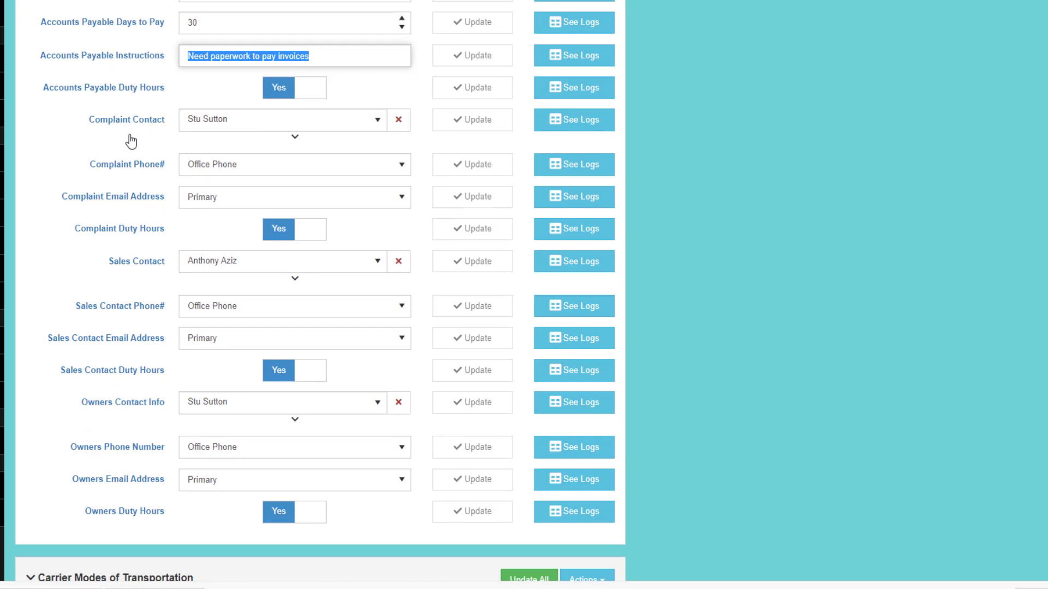
scroll(82, 260, down, 3)
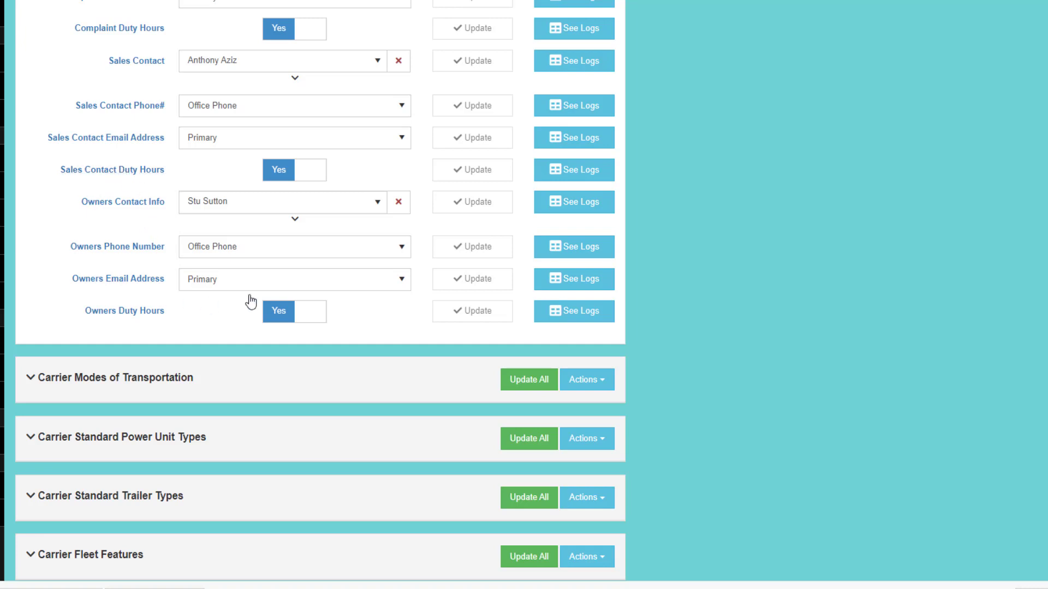
scroll(360, 285, up, 20)
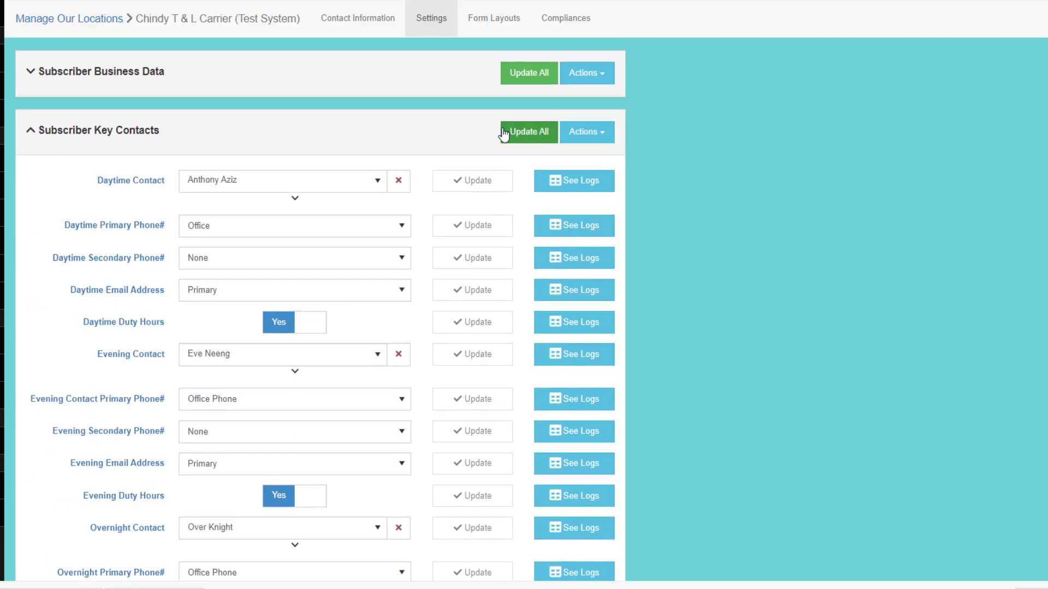
click(506, 140)
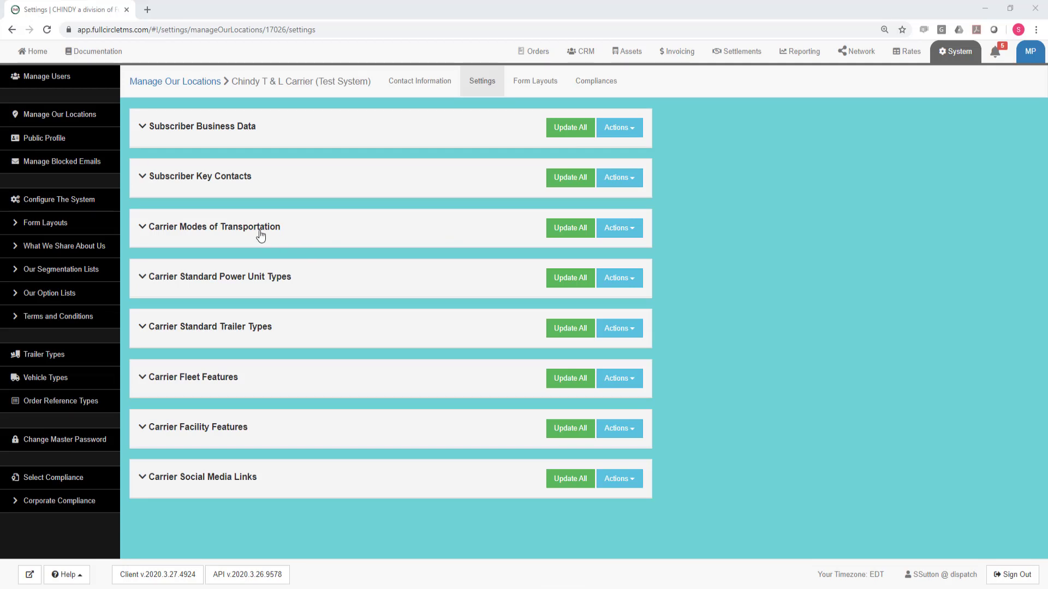
Step: Set Drayage to Yes under Carrier Modes of Transportation, update that setting and collapse the section
click(260, 234)
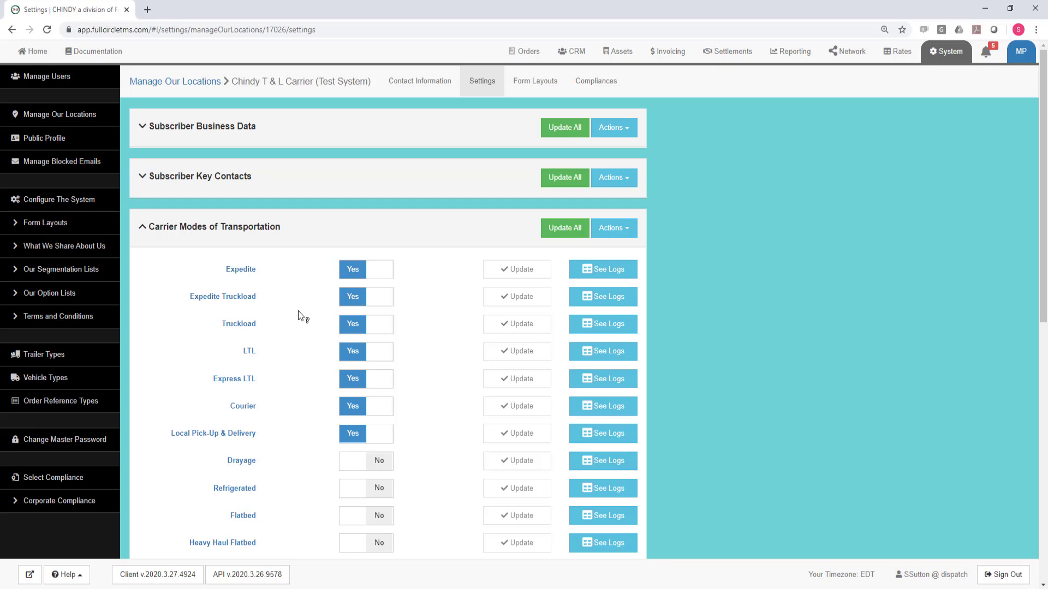
scroll(303, 326, down, 3)
scroll(303, 326, up, 3)
click(352, 466)
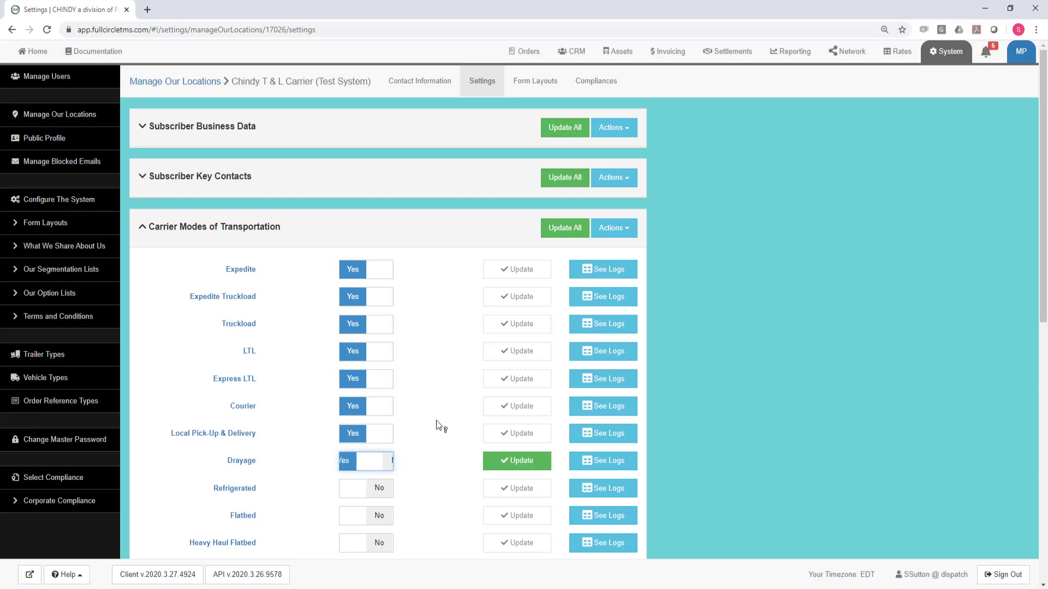
click(513, 461)
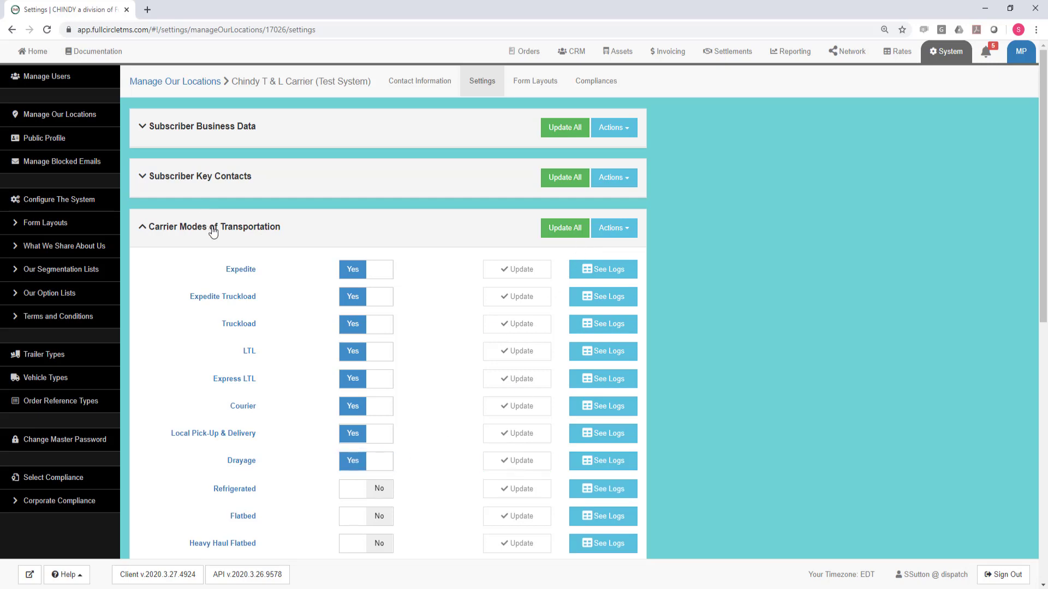
click(213, 229)
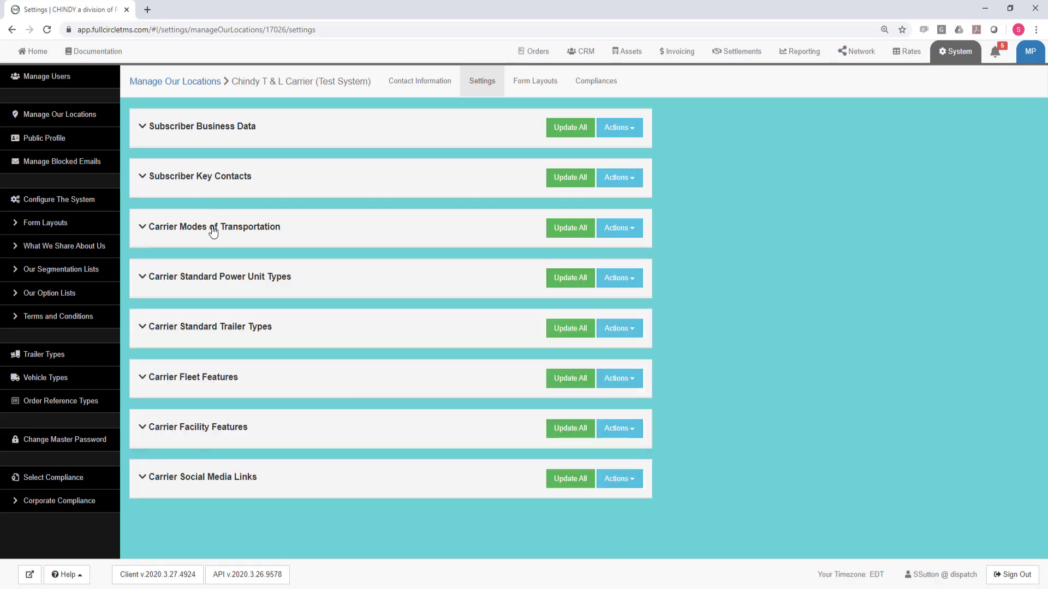
Step: Set Straight Truck - Refrigerated and Straight Truck - Flatbed to Yes under Carrier Standard Power Unit Types and update the whole section
click(214, 281)
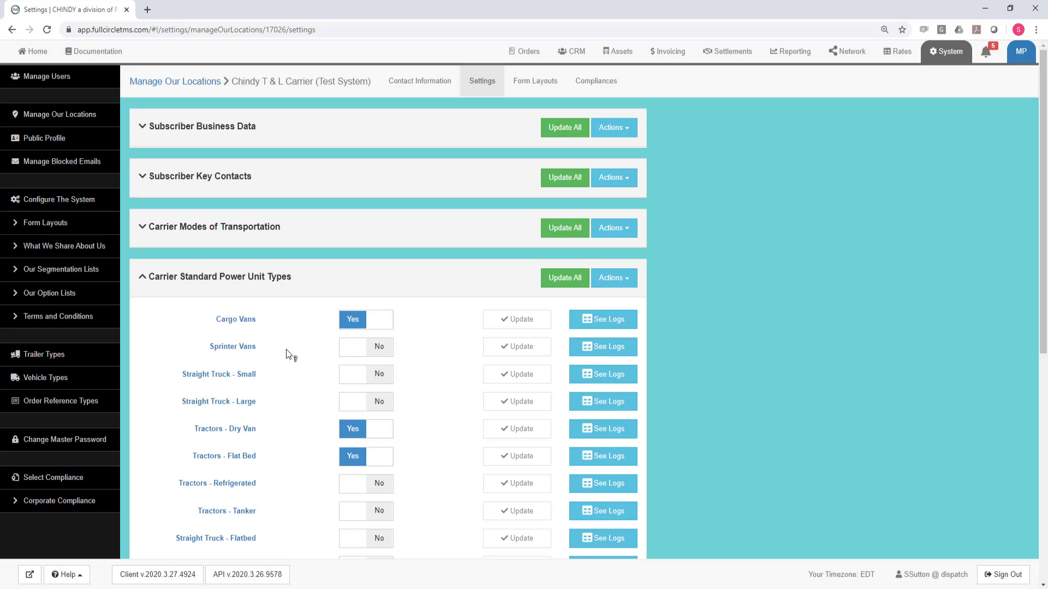
scroll(286, 349, down, 4)
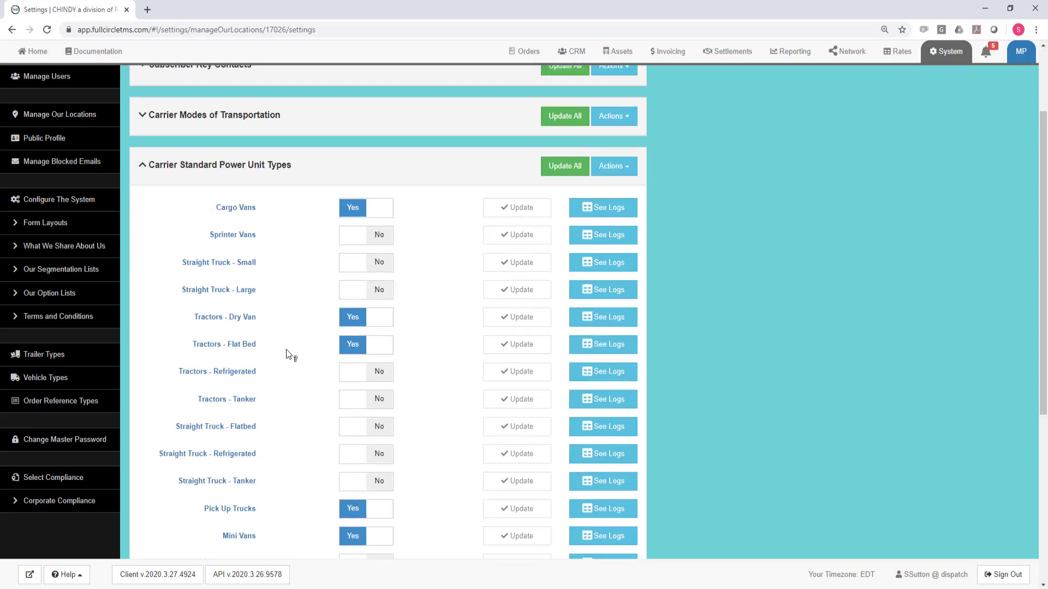
click(354, 340)
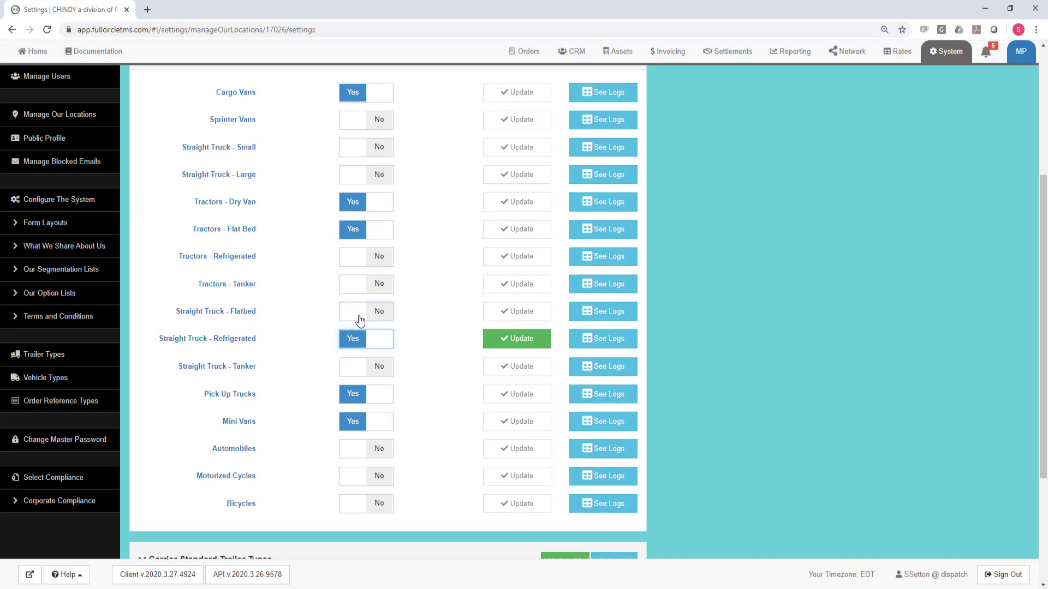
click(369, 310)
scroll(561, 309, up, 4)
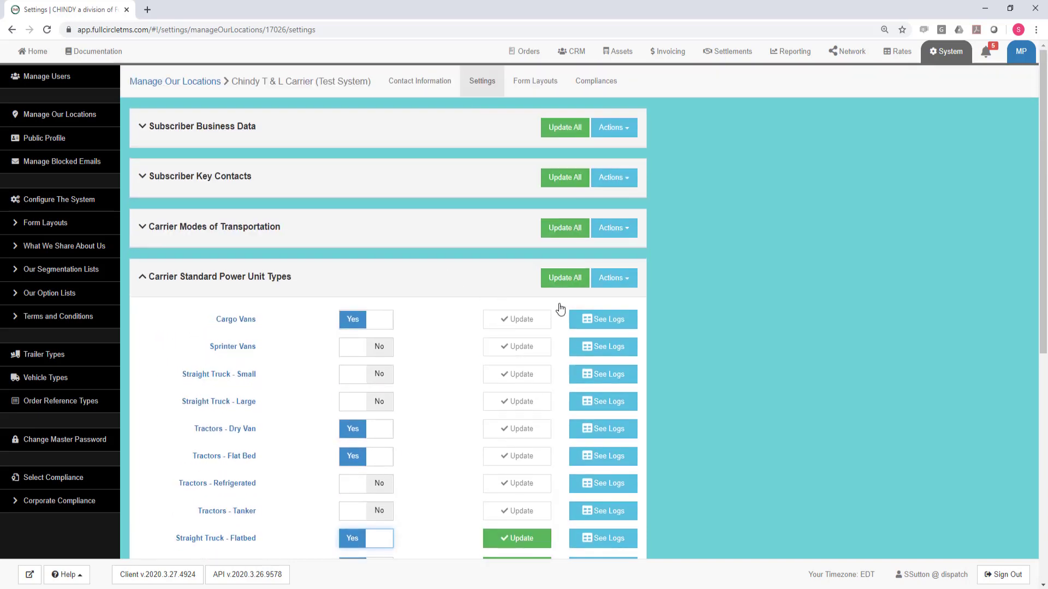
click(561, 279)
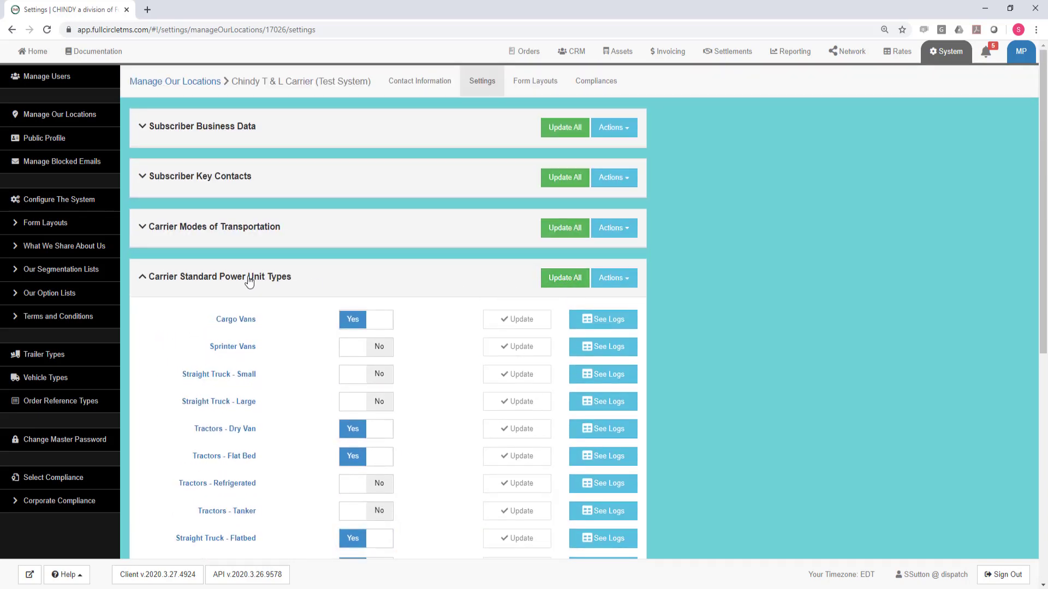
click(248, 280)
Step: Review the options under Carrier Standard Trailer Types and Carrier Fleet Features
click(236, 332)
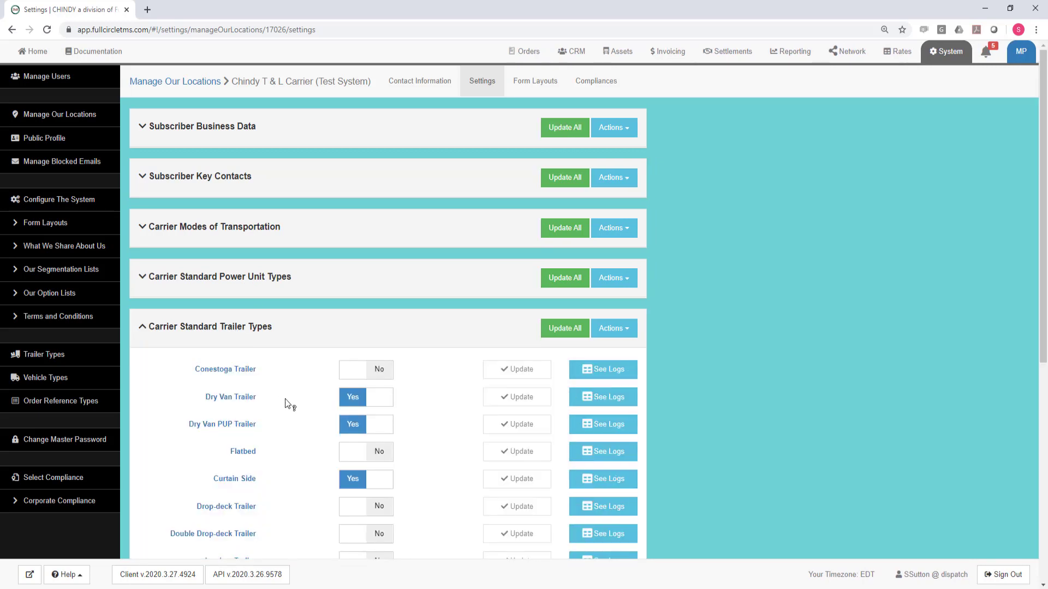
scroll(288, 404, down, 2)
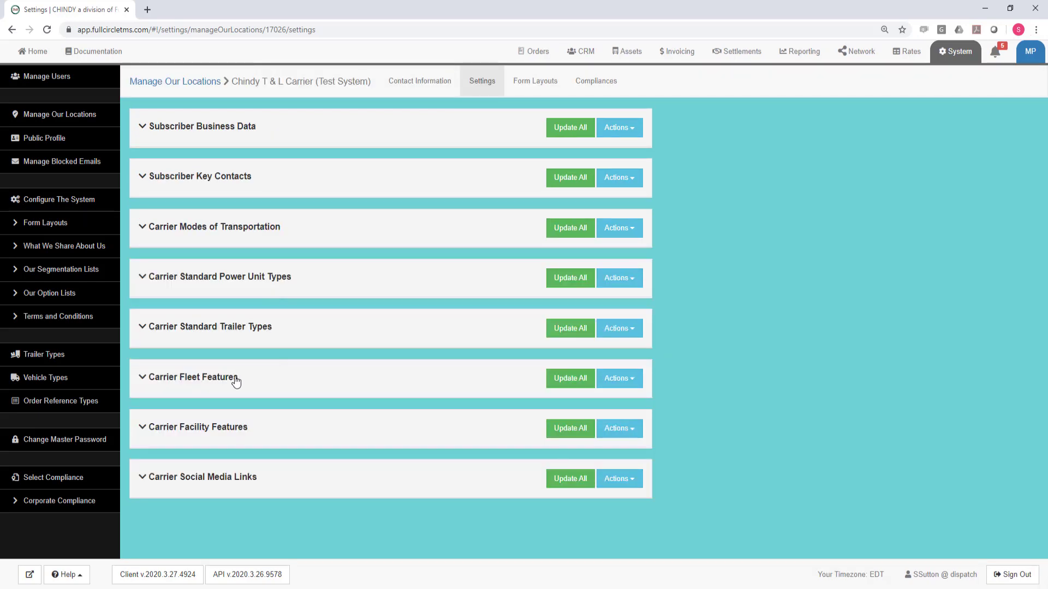
click(235, 379)
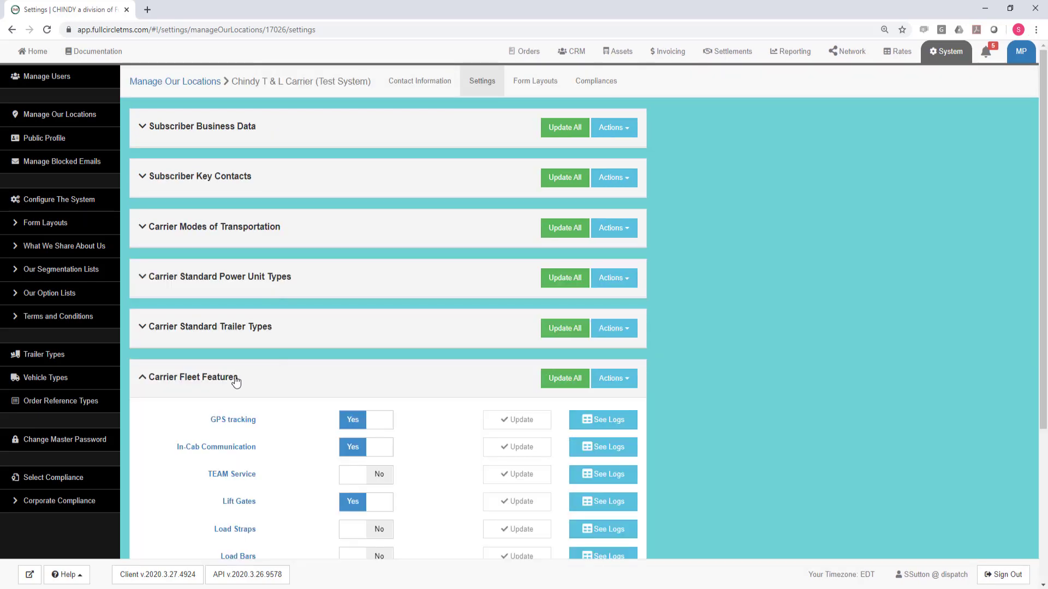
scroll(318, 398, down, 4)
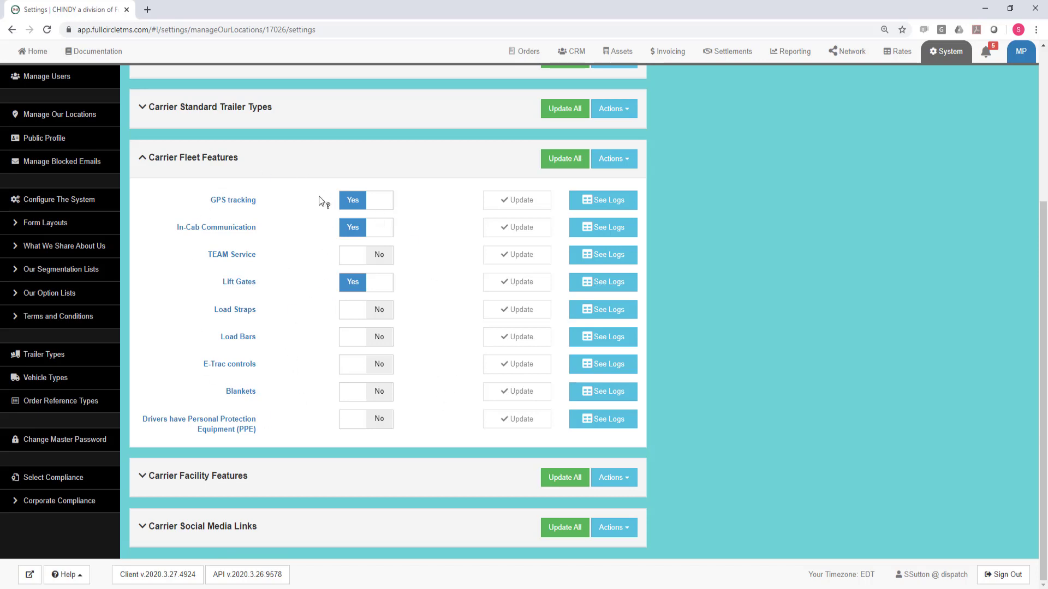
click(255, 164)
Step: Review the Carrier Facility Features options and the Carrier Social Media Links entries
click(255, 435)
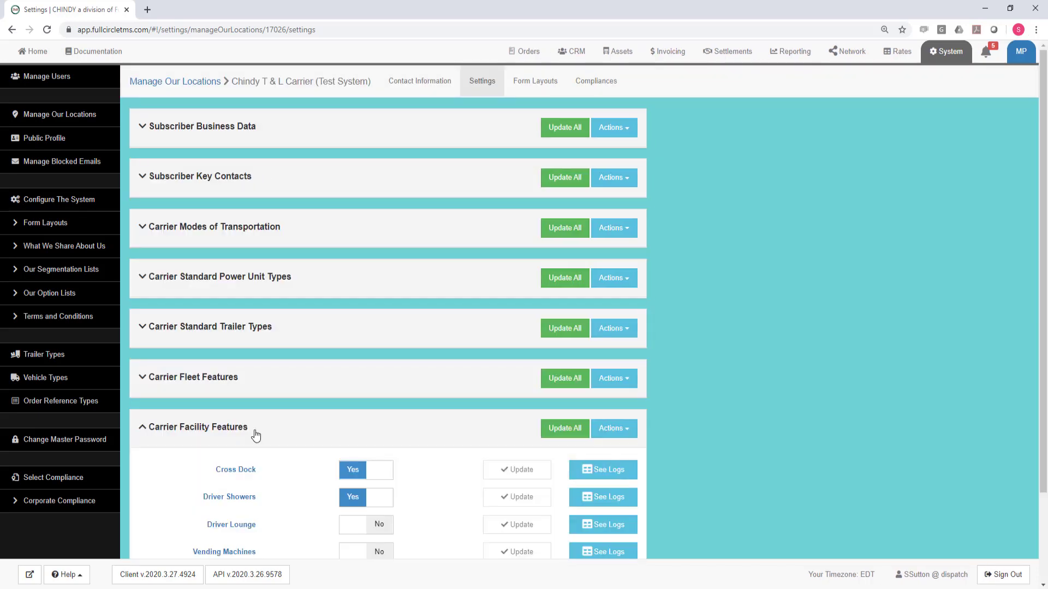
scroll(281, 427, down, 2)
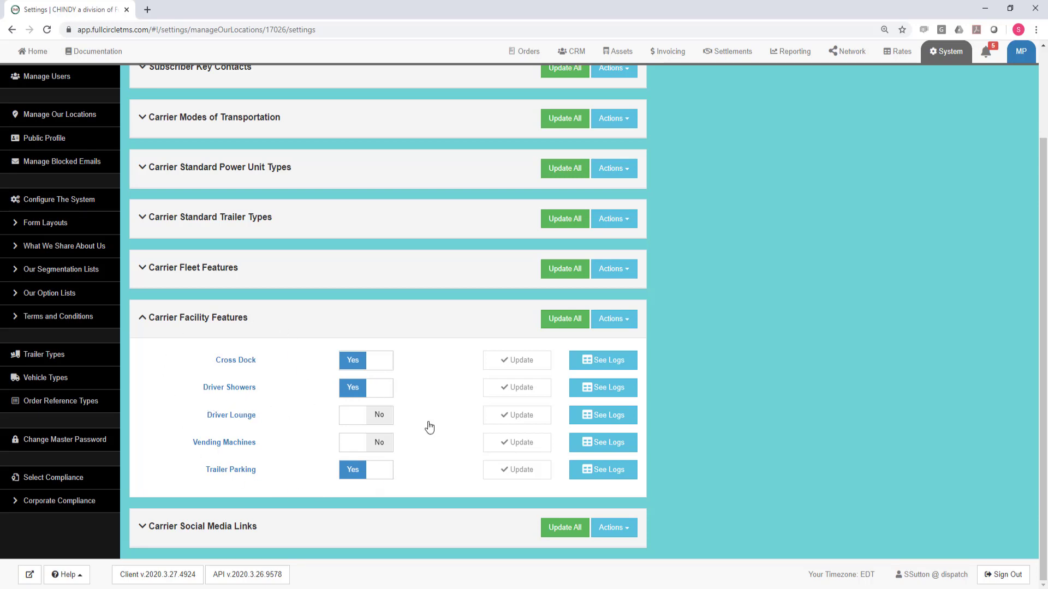
click(236, 322)
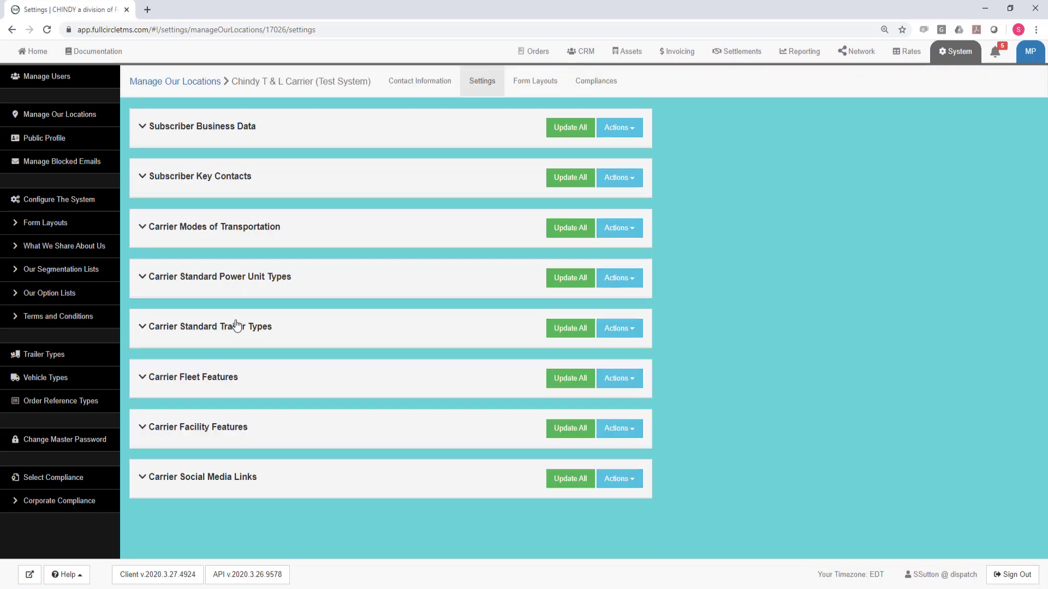
click(238, 478)
scroll(330, 472, down, 2)
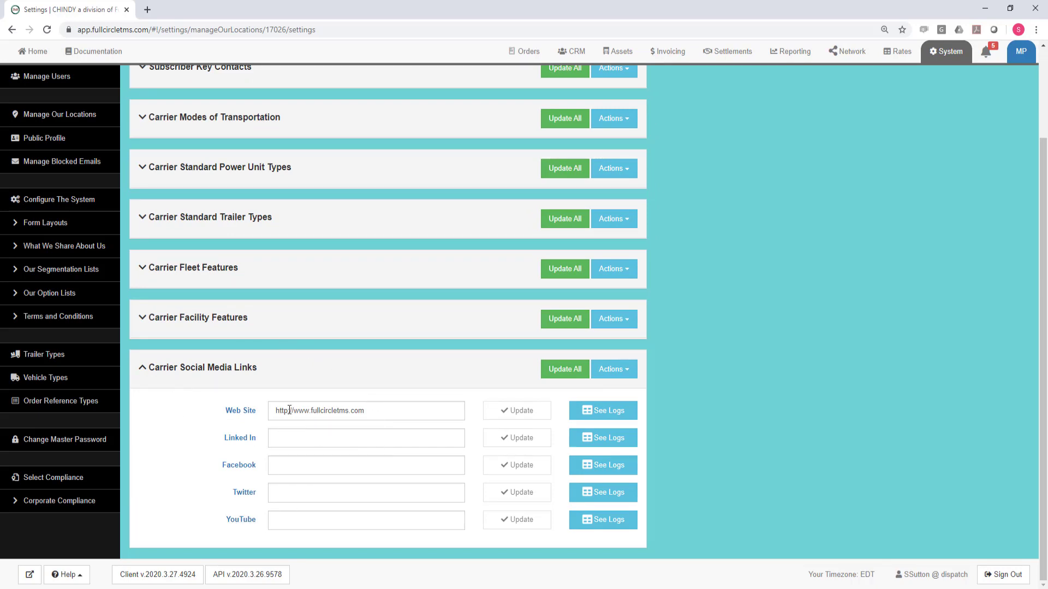
click(243, 371)
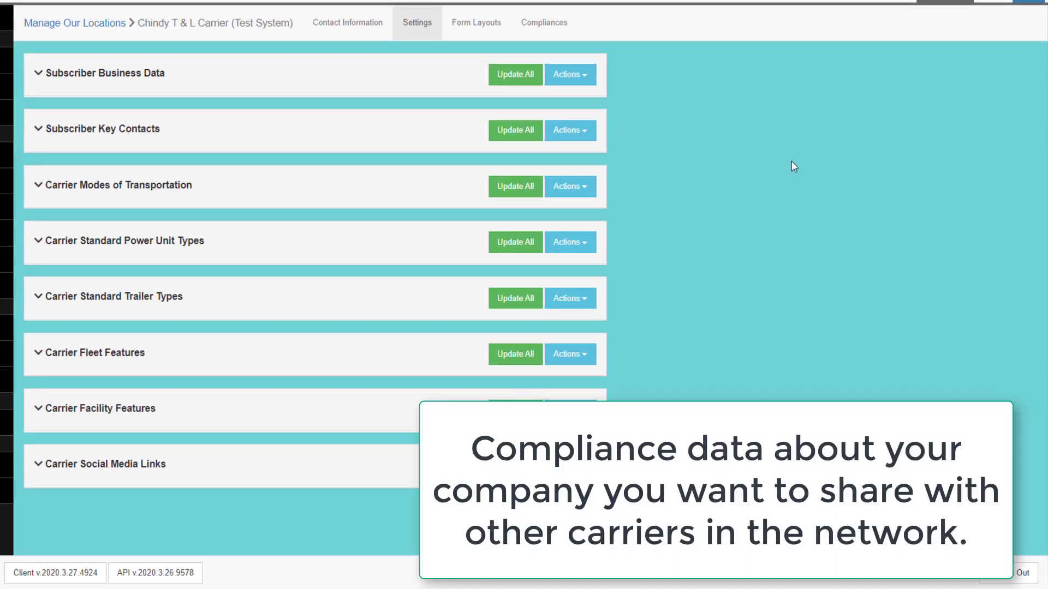
Step: Open the location's compliance data and examine the entry form for a new Partners in Protection (PIP) compliance without saving it
click(535, 28)
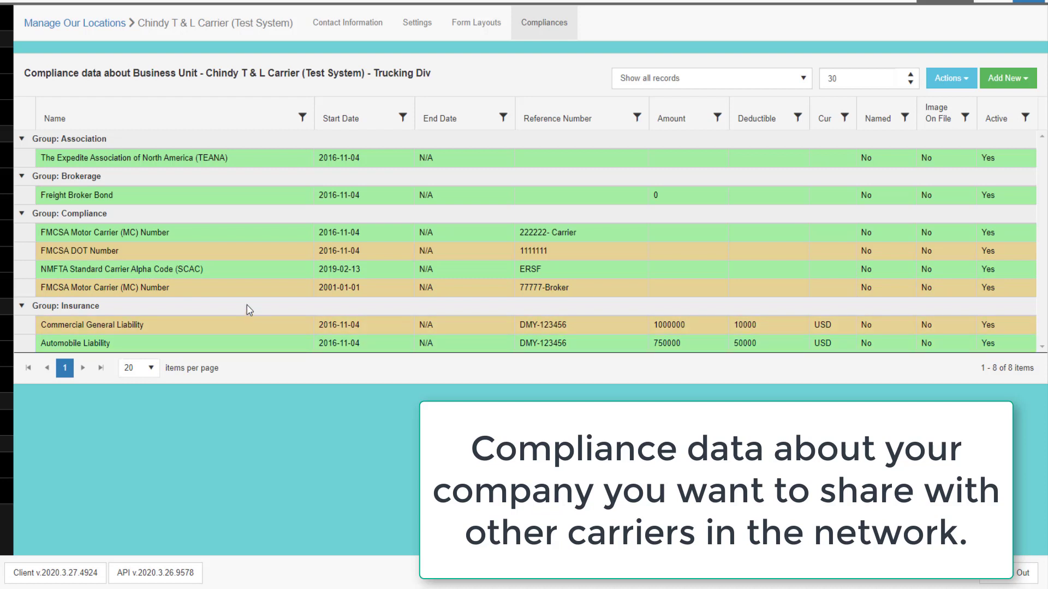
click(1013, 80)
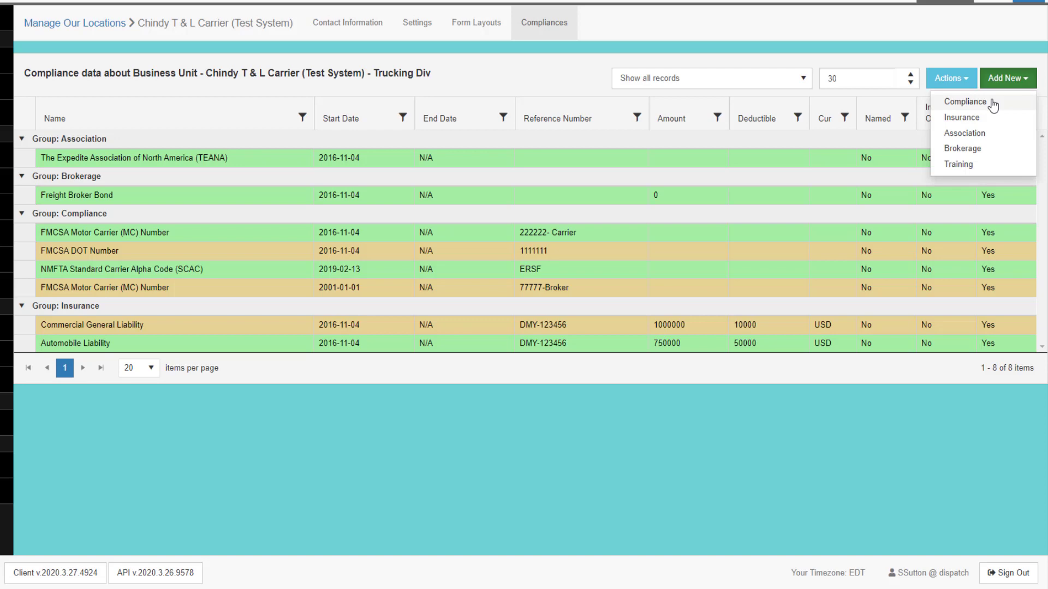
click(966, 103)
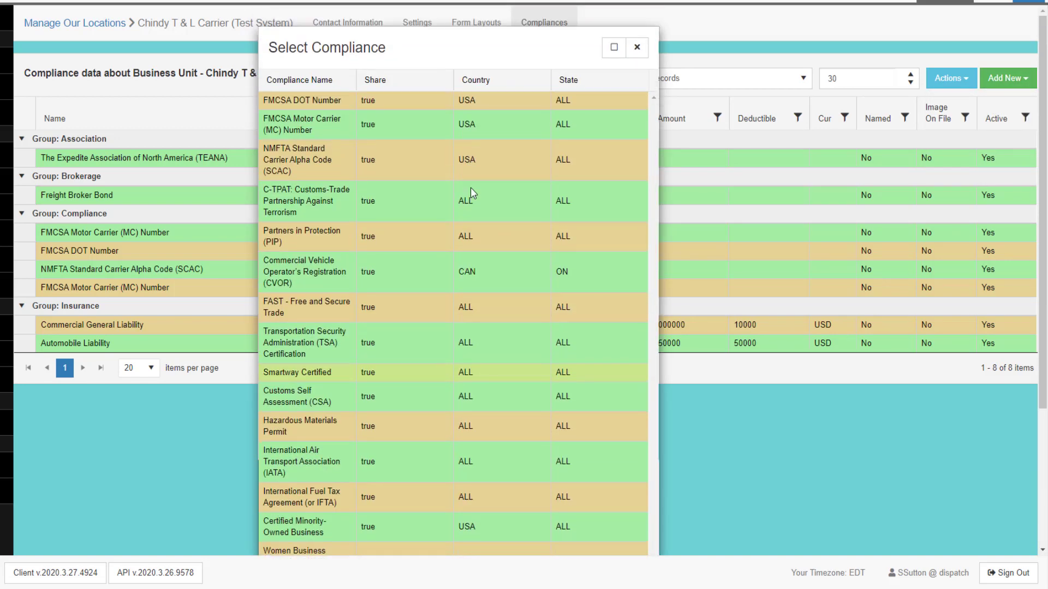
click(327, 236)
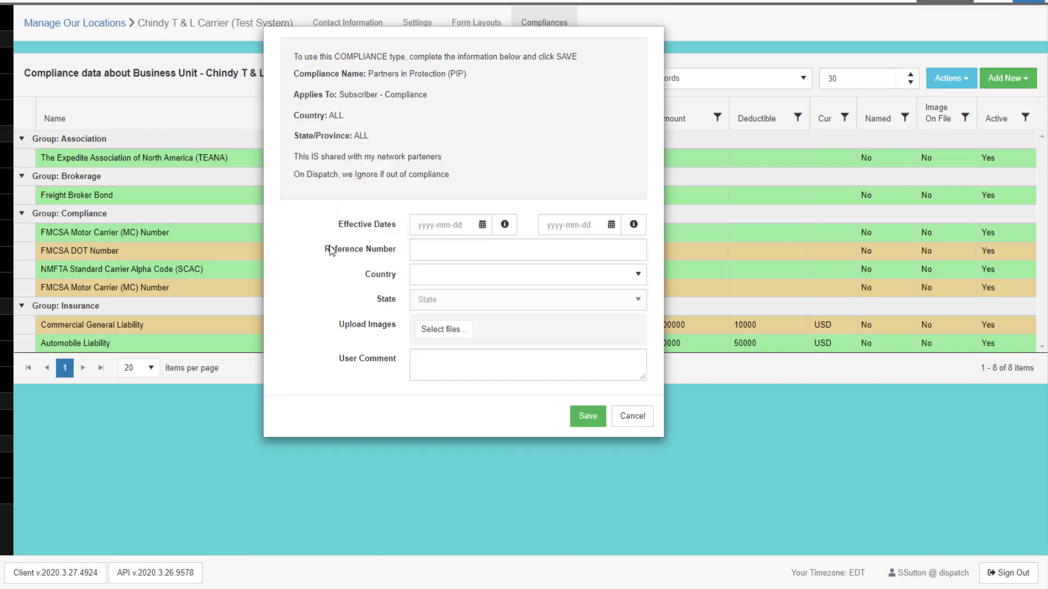
click(632, 417)
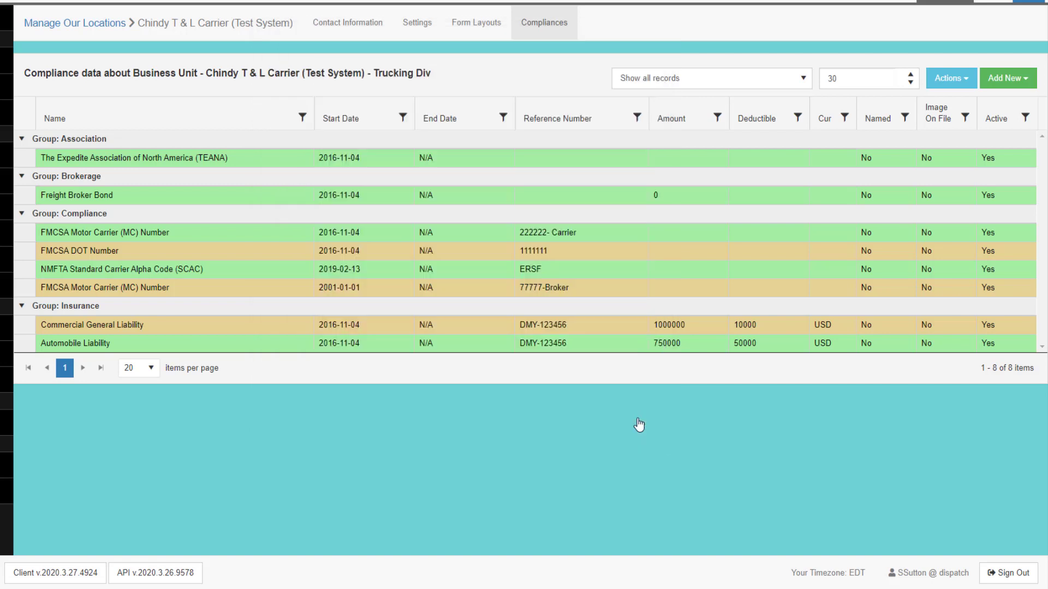
Step: View the record types available for new compliance data and open the details of the Commercial General Liability insurance record
click(1002, 79)
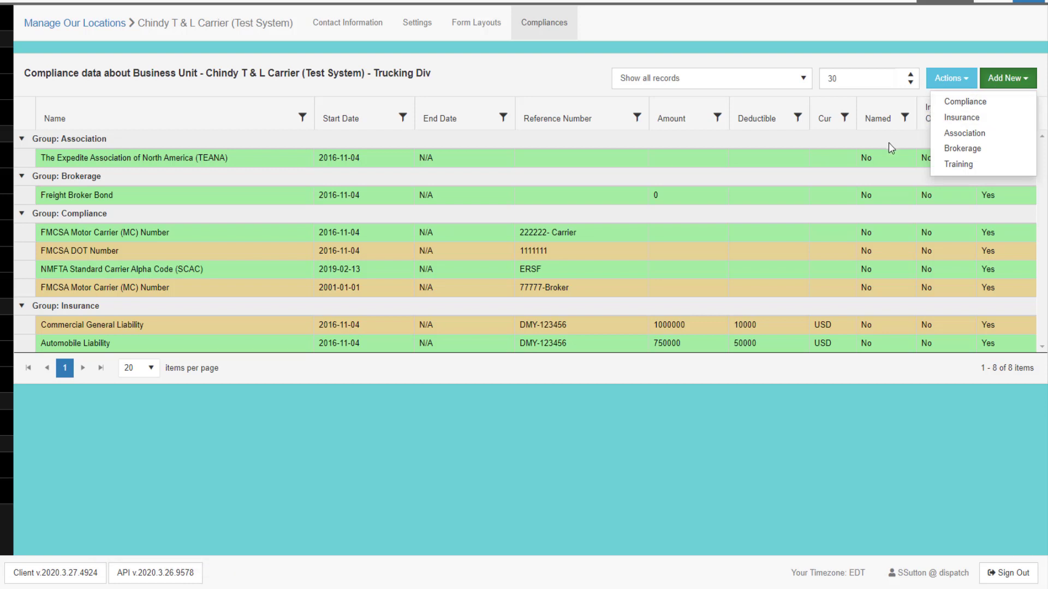
click(804, 157)
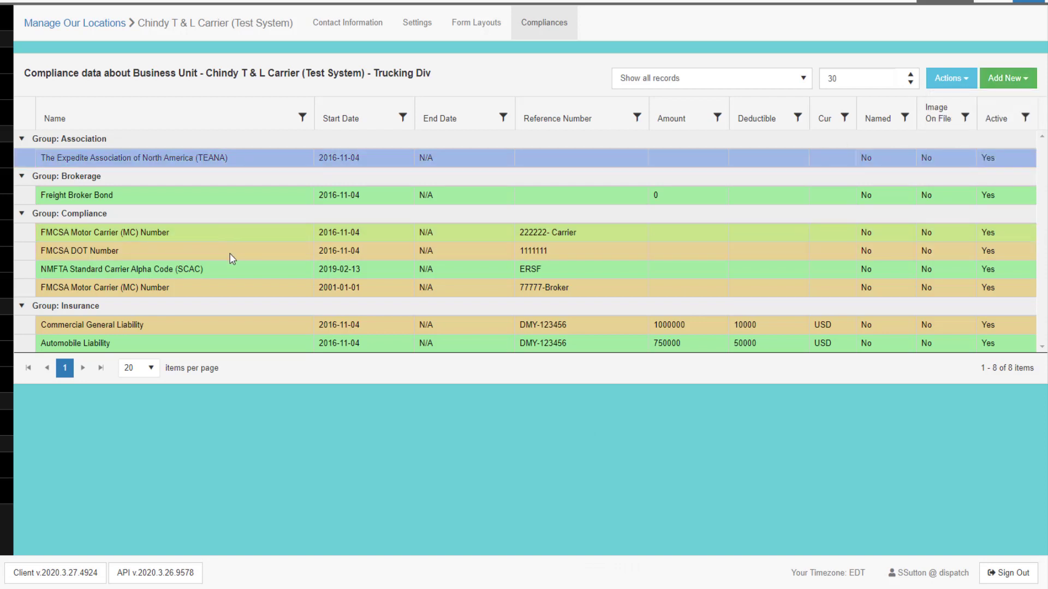
double_click(444, 326)
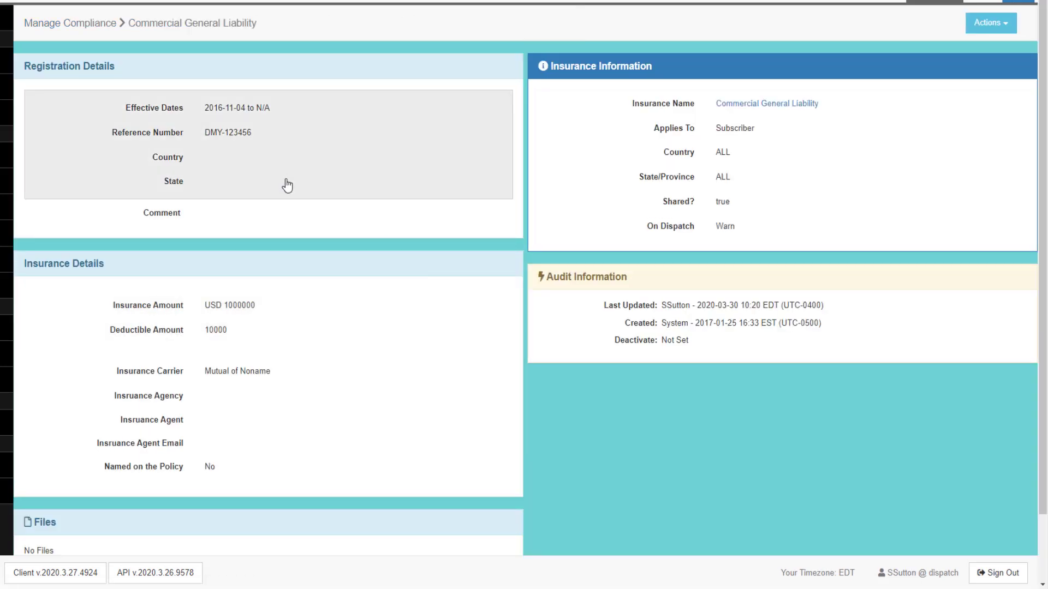
Step: Examine the insurance amount and deductible entry form of the Commercial General Liability record without saving, and return to the compliance list
click(253, 334)
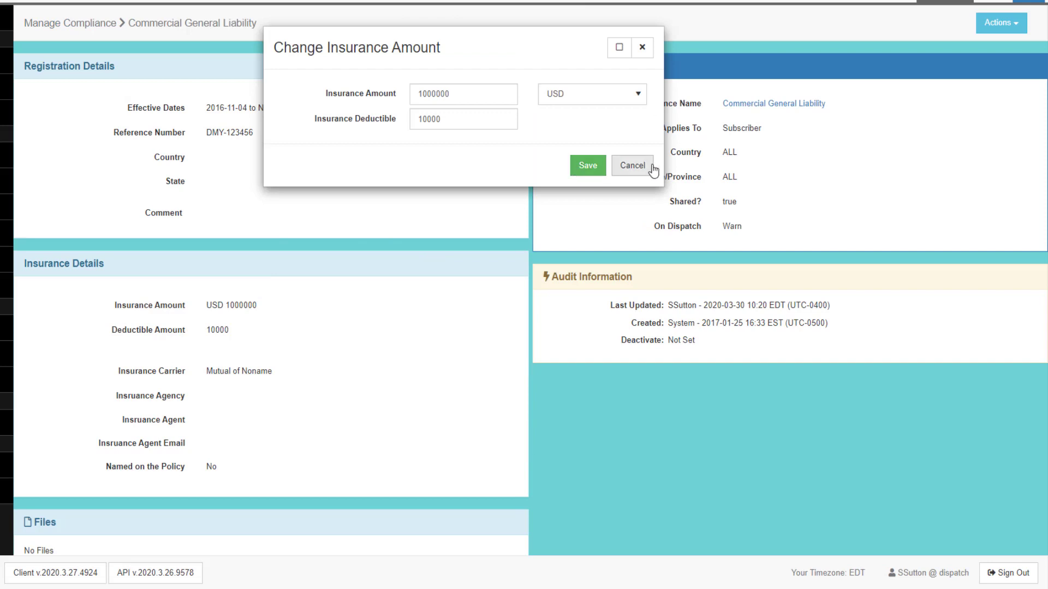
click(633, 166)
key(alt+Left)
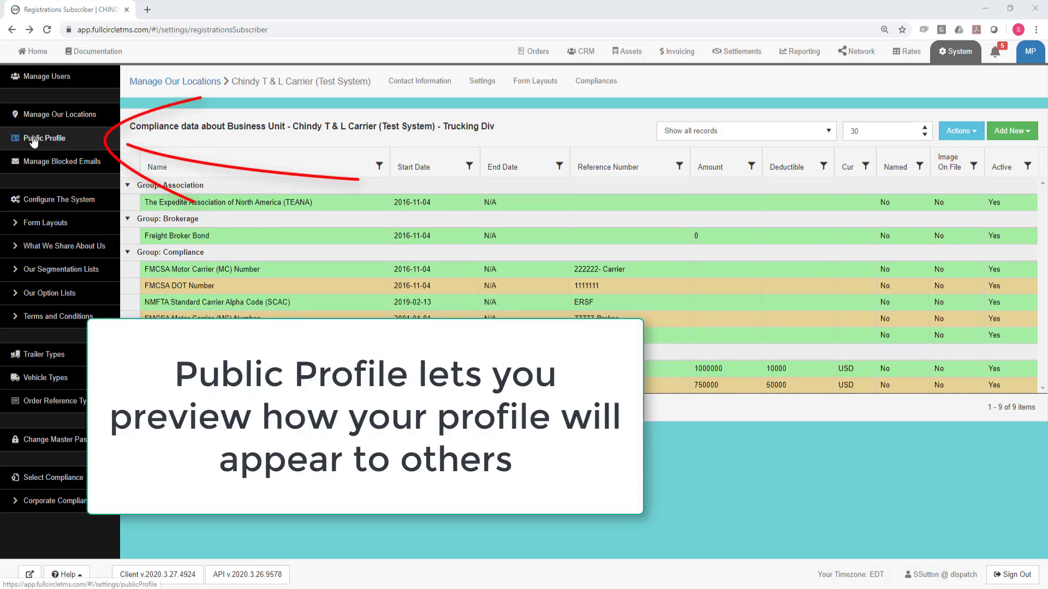
Step: Open the company's public profile and review the Chindy T&L Logistics business details, key contacts, shared compliance and carrier features
click(33, 139)
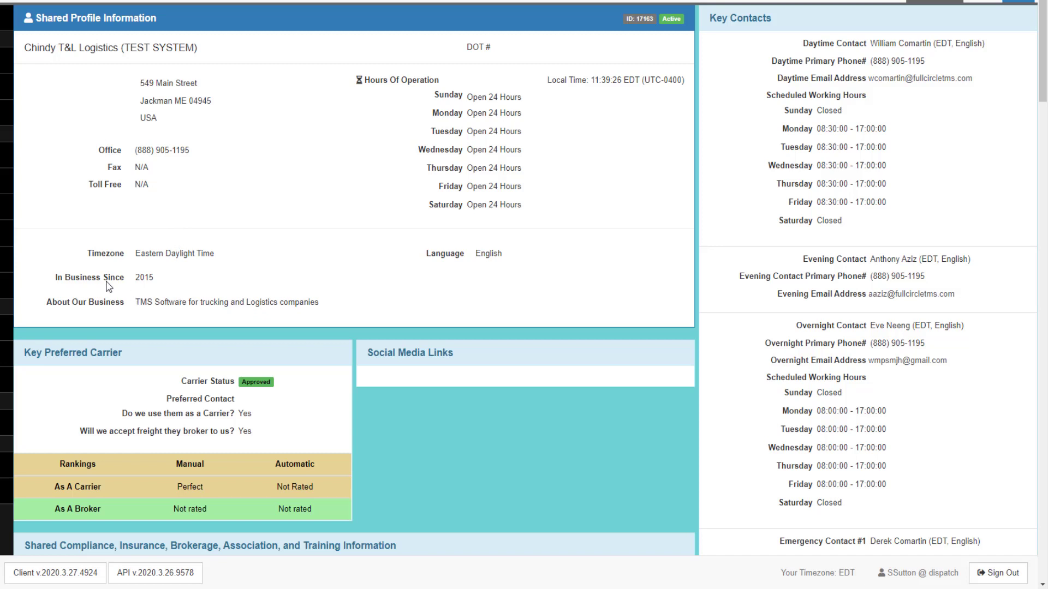
drag(65, 278, 142, 273)
drag(88, 301, 229, 303)
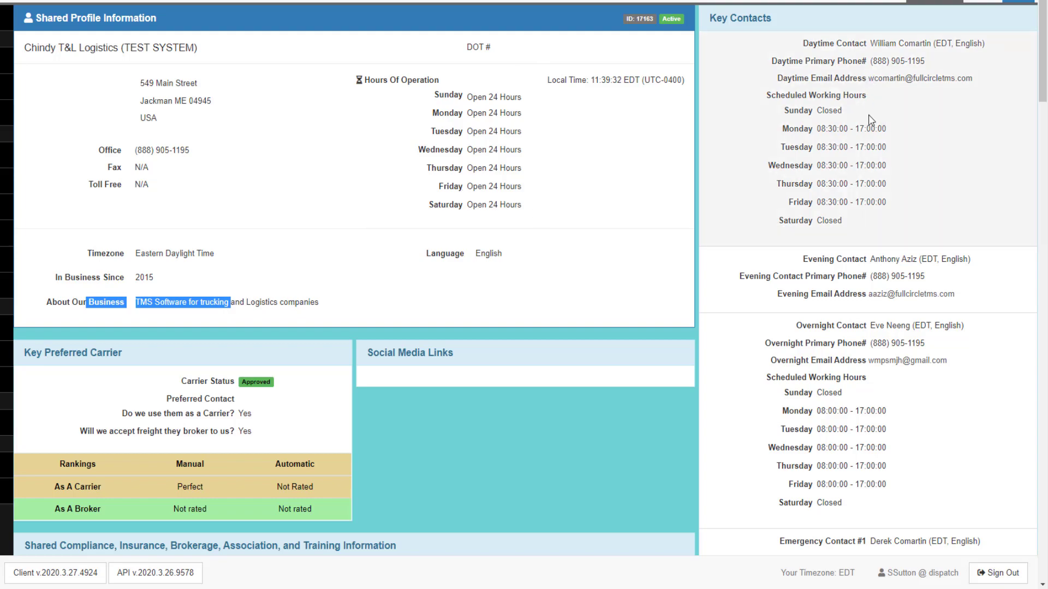
scroll(870, 118, down, 6)
scroll(868, 114, down, 6)
scroll(868, 115, up, 9)
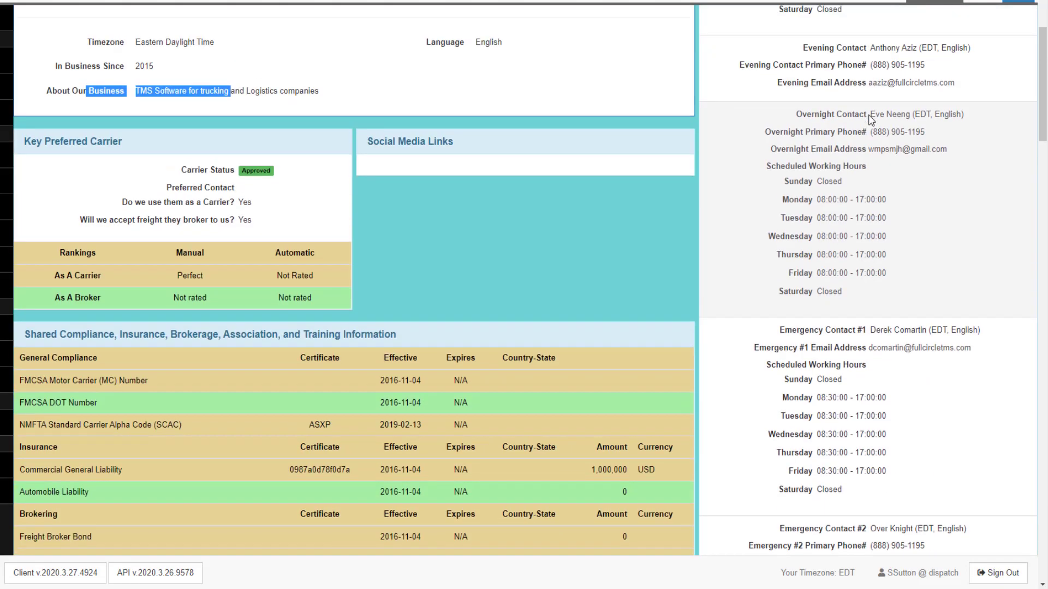
scroll(186, 247, down, 6)
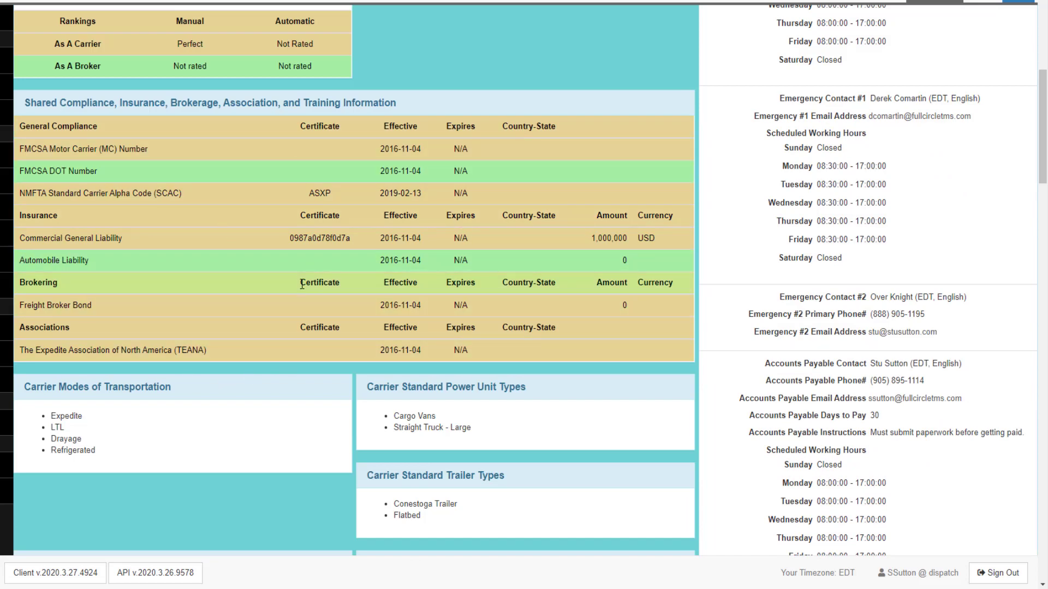
scroll(304, 284, down, 4)
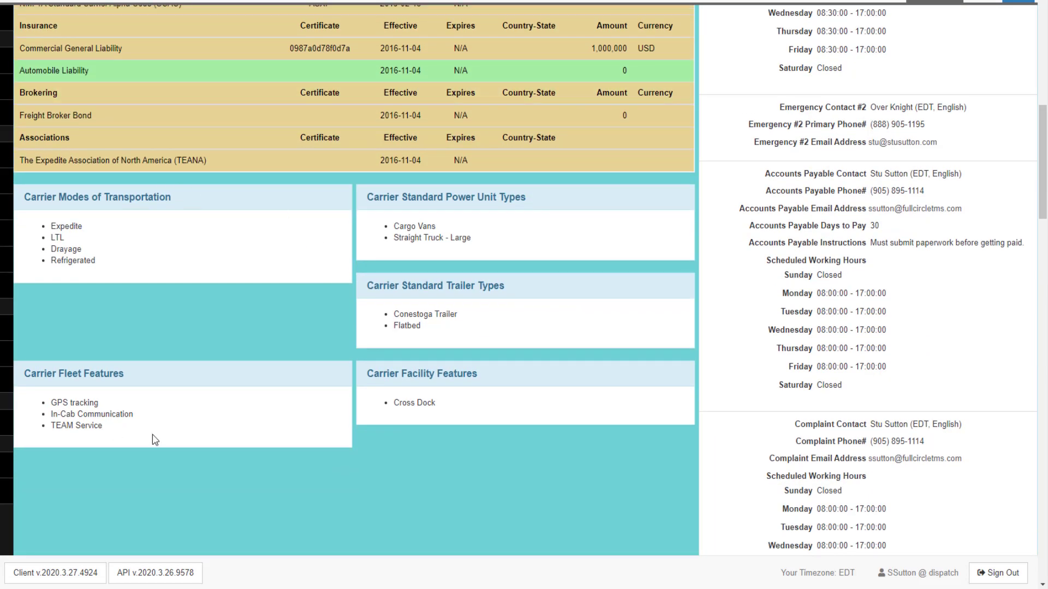
scroll(483, 373, down, 10)
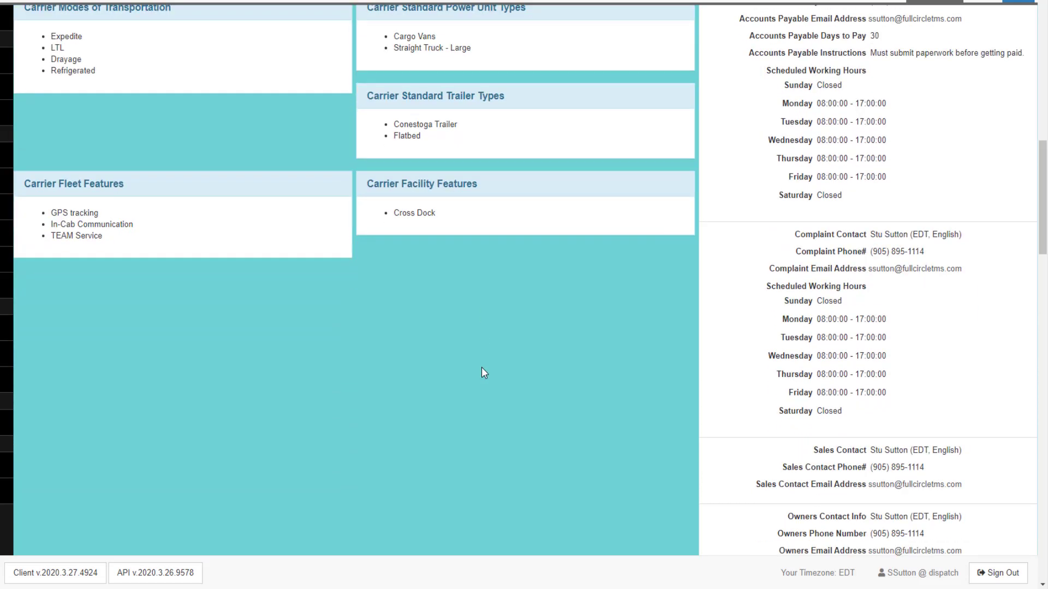
Step: Review the Chindy T & L Carrier section of the public profile, including its contacts, social media links and shared compliance
scroll(483, 365, down, 5)
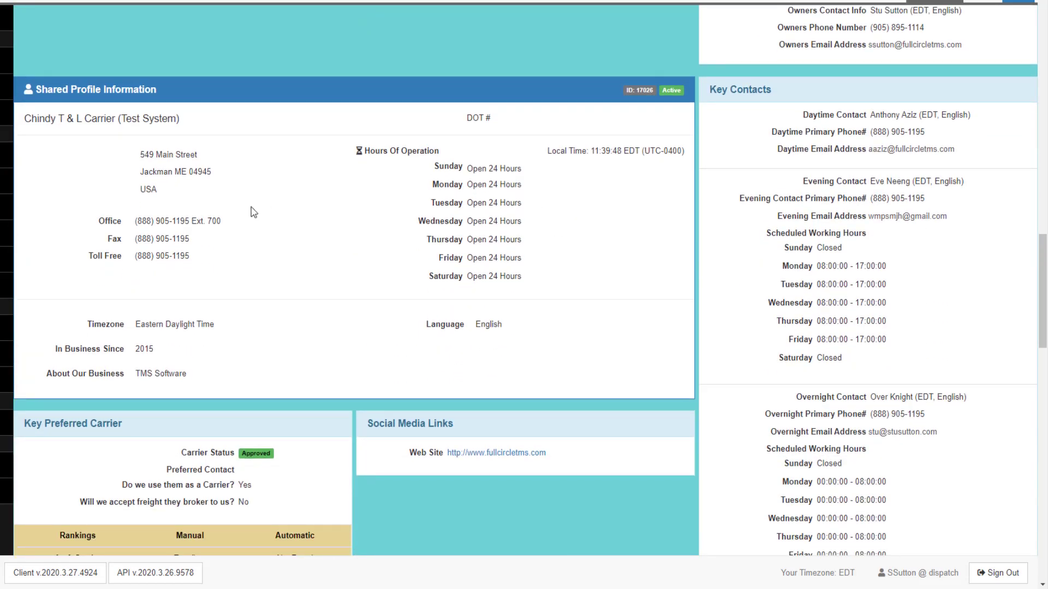
scroll(839, 278, down, 5)
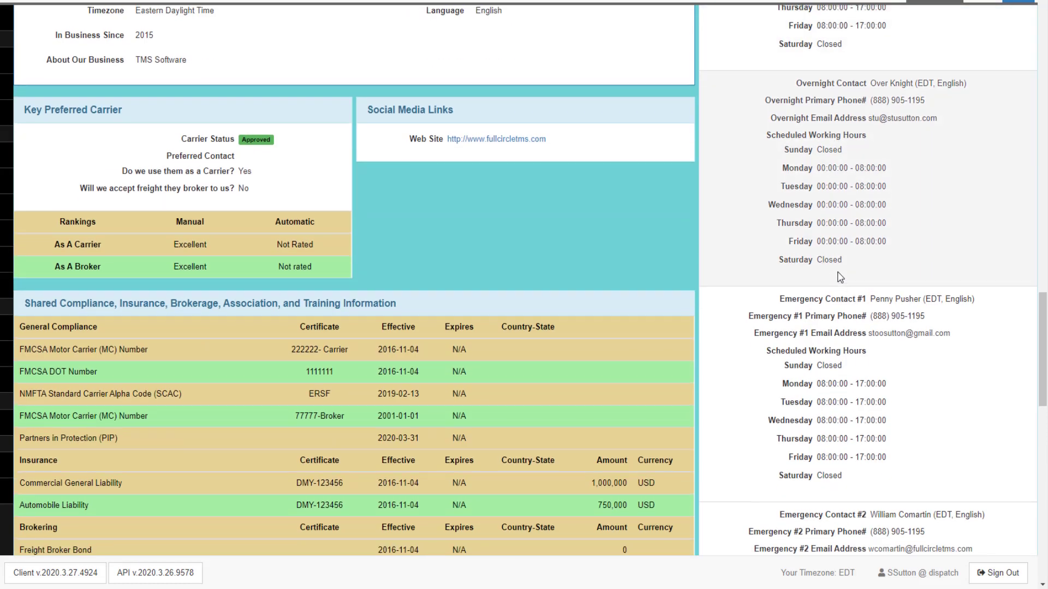
scroll(839, 276, up, 15)
scroll(839, 272, down, 16)
scroll(838, 271, up, 6)
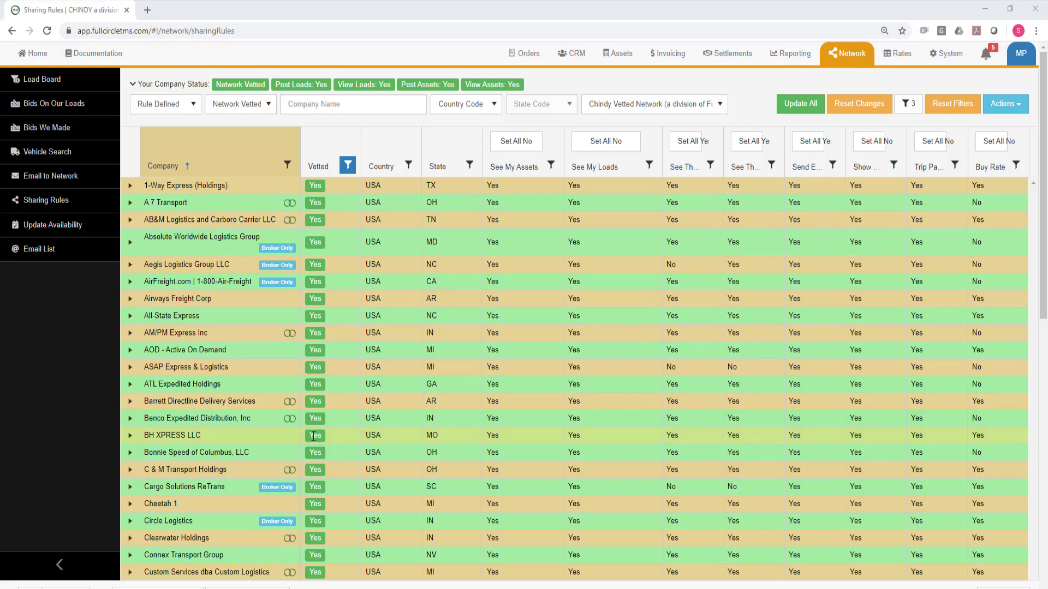
Step: Find ETA - TME Group in the network sharing rules and open the public profile of its business unit Express Transport America Inc
scroll(262, 441, down, 8)
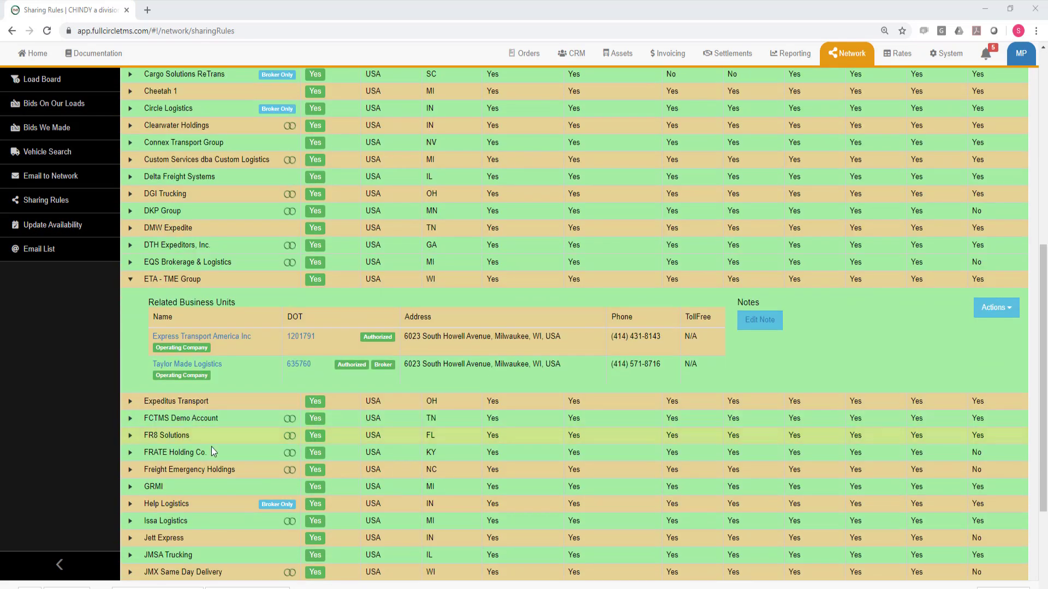
click(130, 280)
click(129, 280)
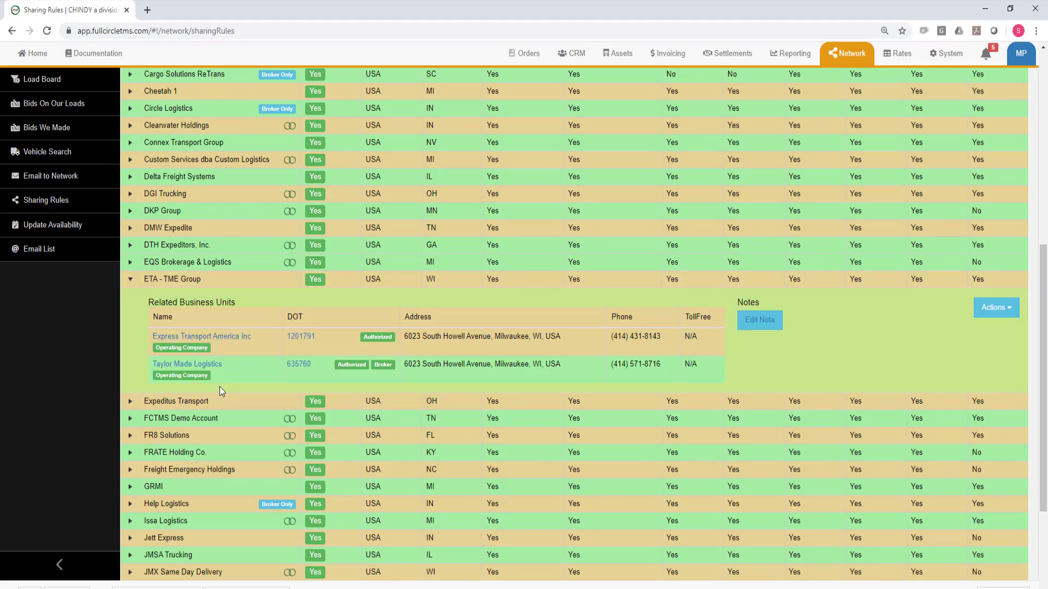
click(216, 342)
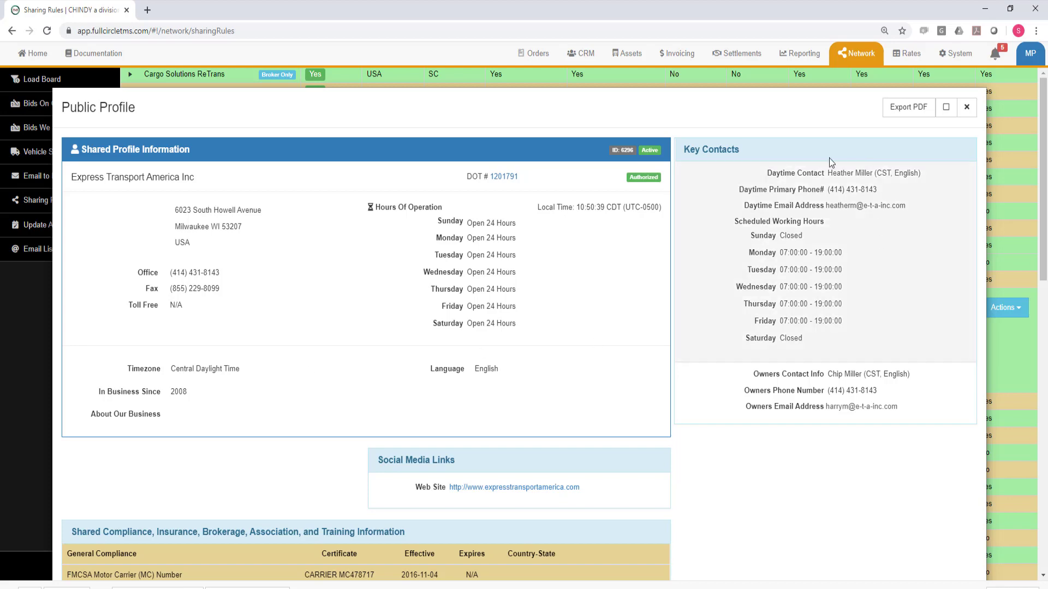
Step: Examine the Express Transport America Inc profile's website link, compliance, transportation modes, equipment and fleet features, and close the profile
scroll(509, 374, down, 3)
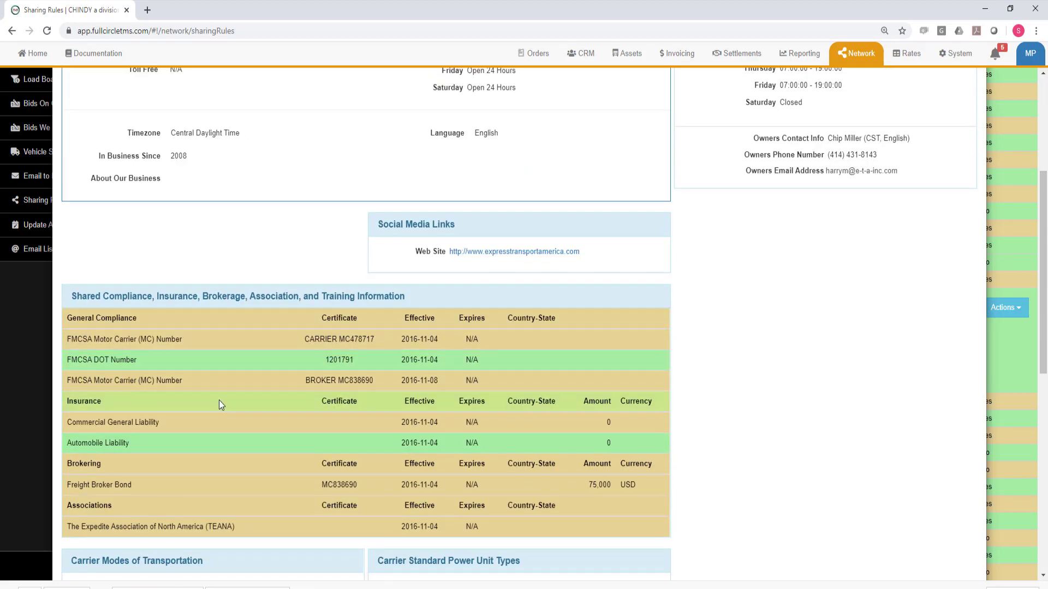
scroll(221, 406, down, 4)
scroll(240, 382, up, 4)
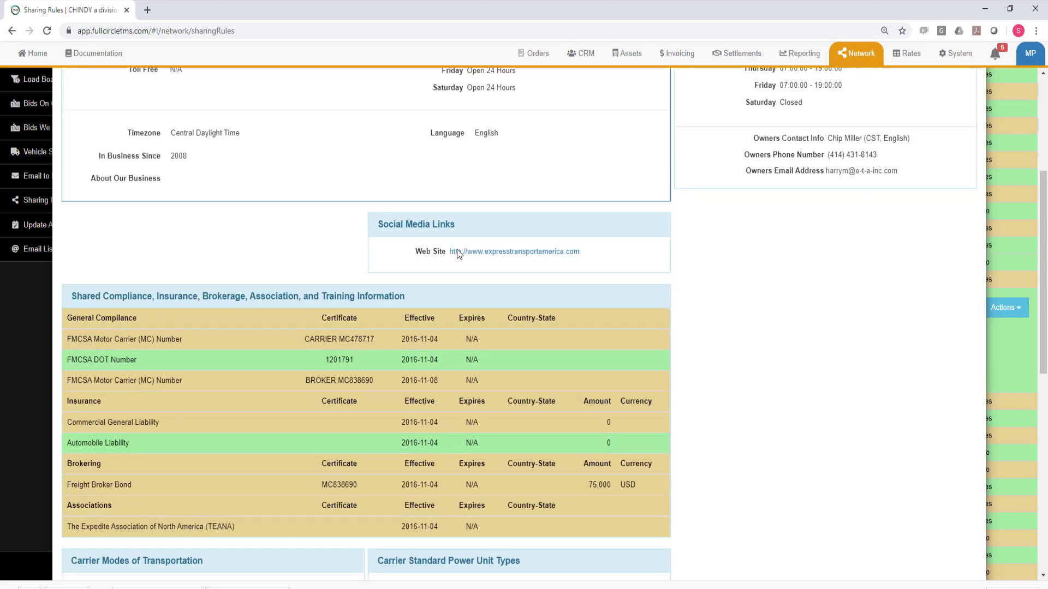
scroll(201, 379, down, 4)
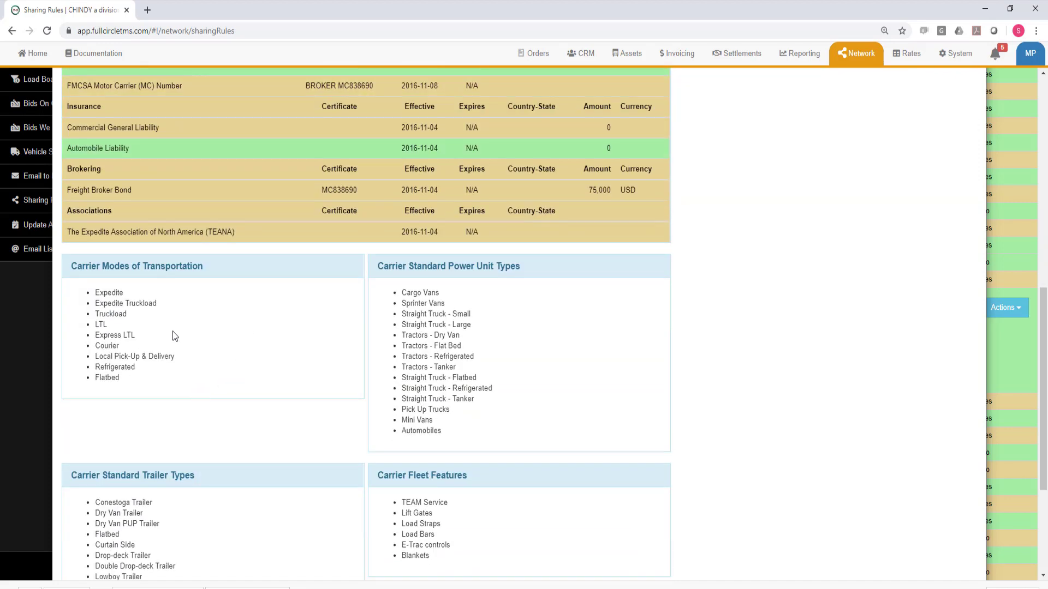
scroll(325, 390, down, 3)
scroll(316, 358, up, 5)
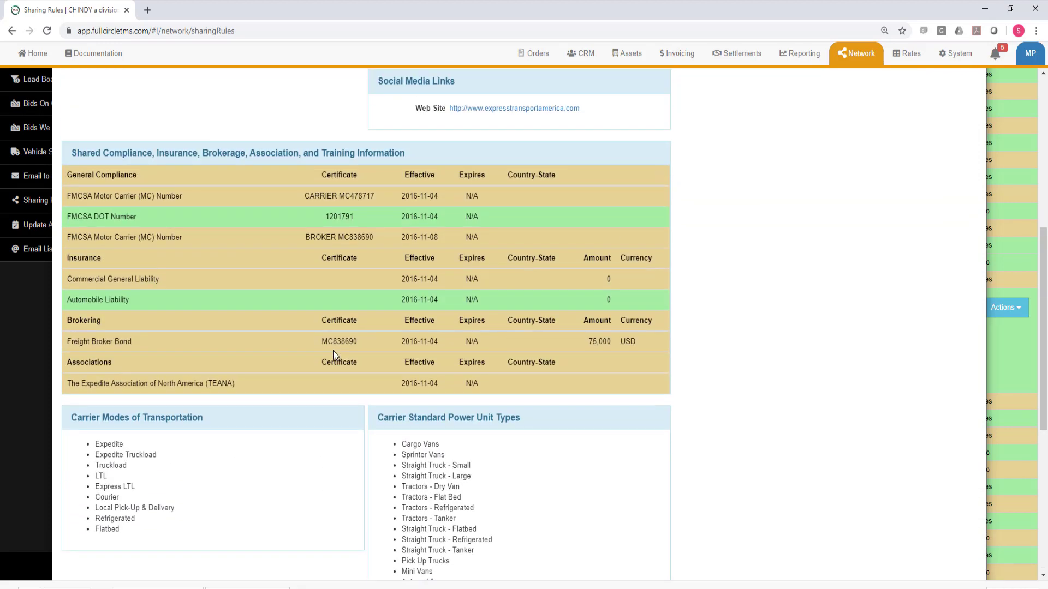
scroll(333, 354, up, 5)
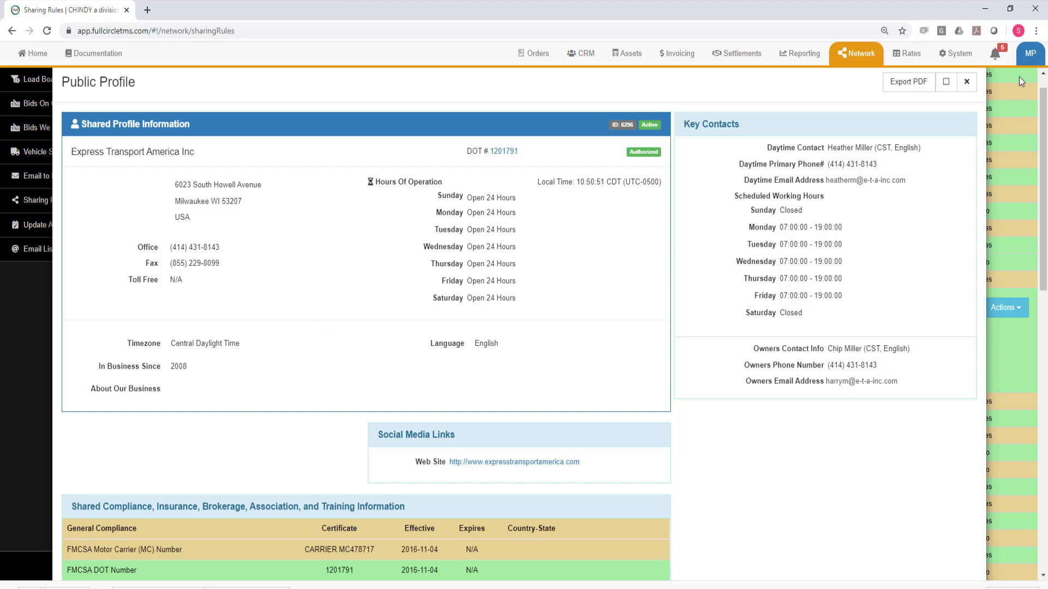
click(966, 83)
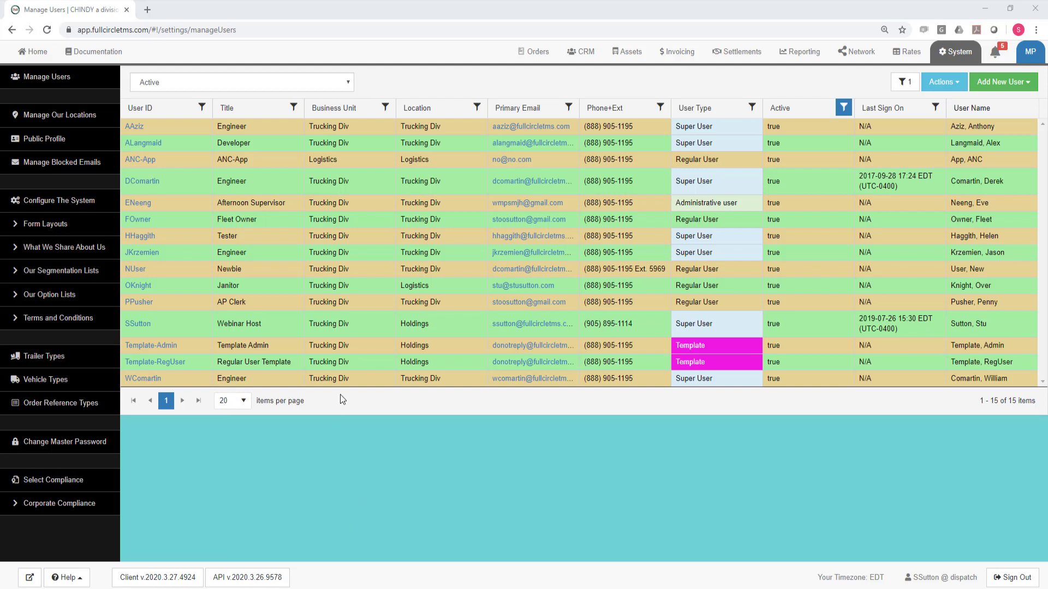
Step: Open the company's own locations, and expand the A 7 Transport entry in the network sharing rules
click(63, 116)
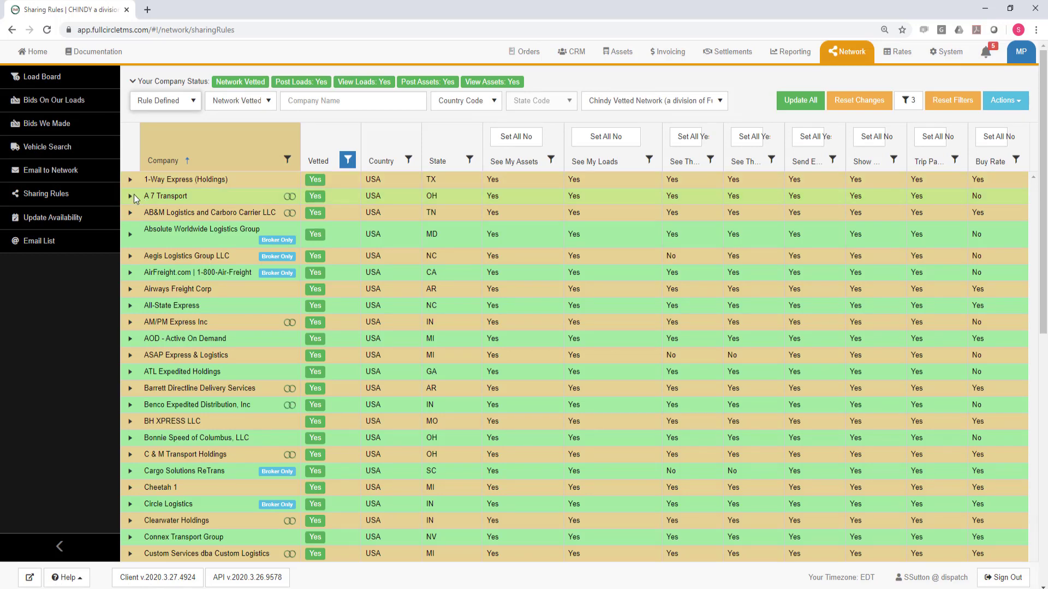
click(130, 196)
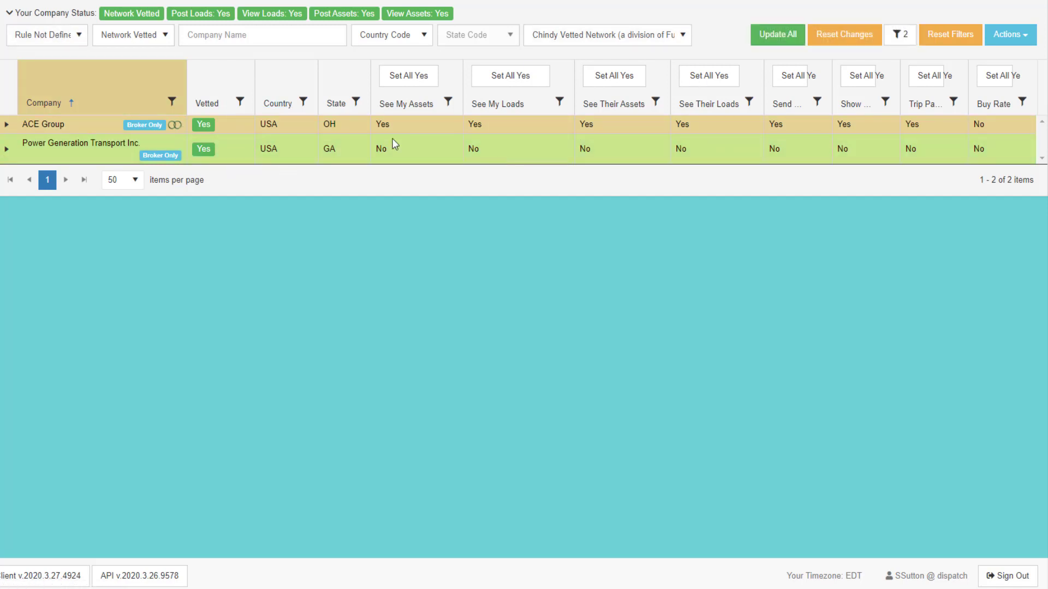
Step: Filter the sharing rules list by Rule Defined and by Rule Not Defined to compare the companies in each group
click(43, 34)
click(41, 71)
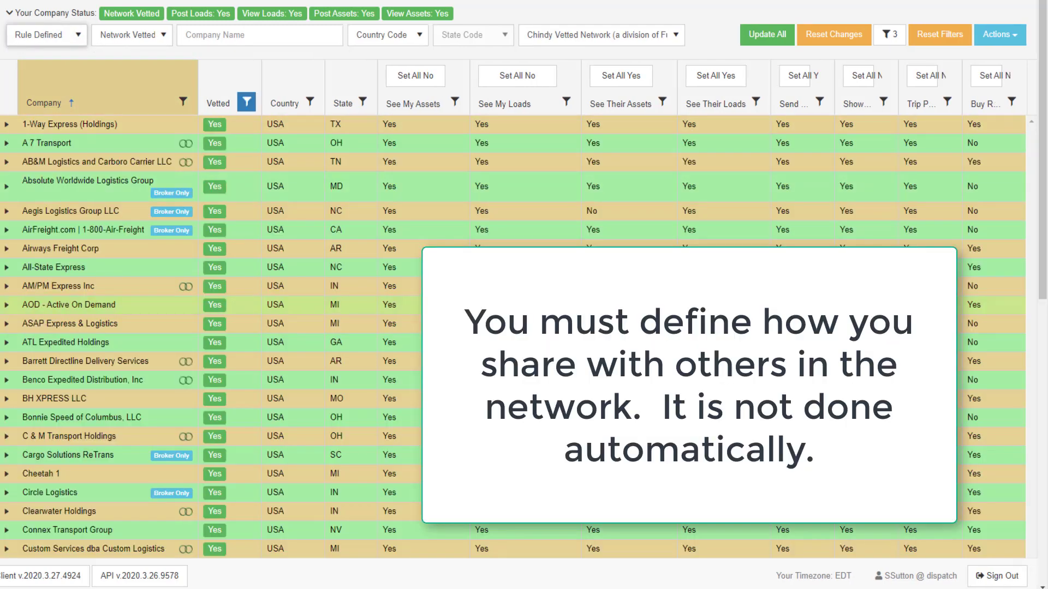
click(54, 36)
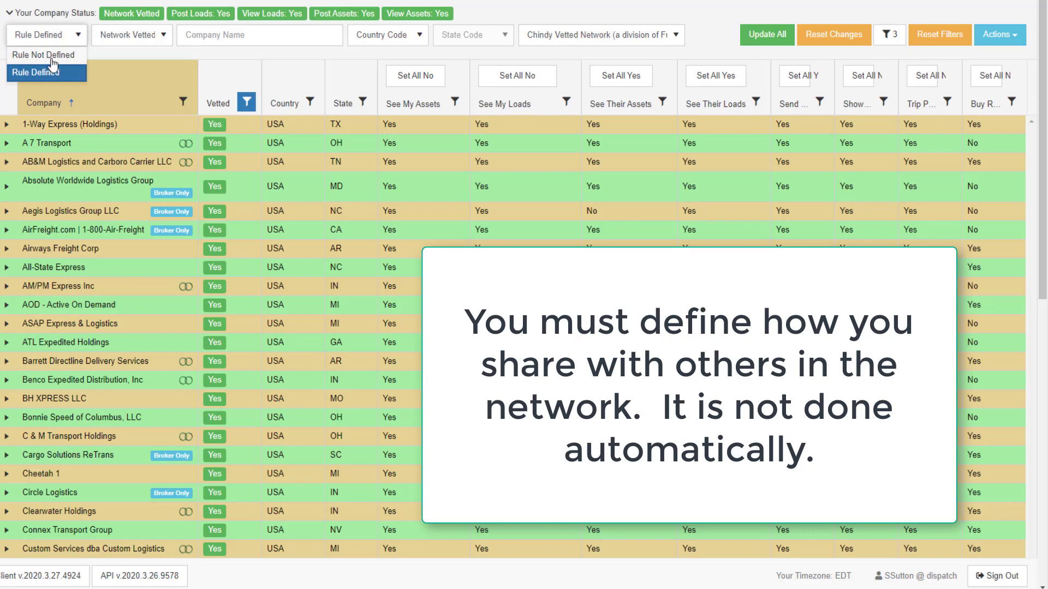
click(44, 54)
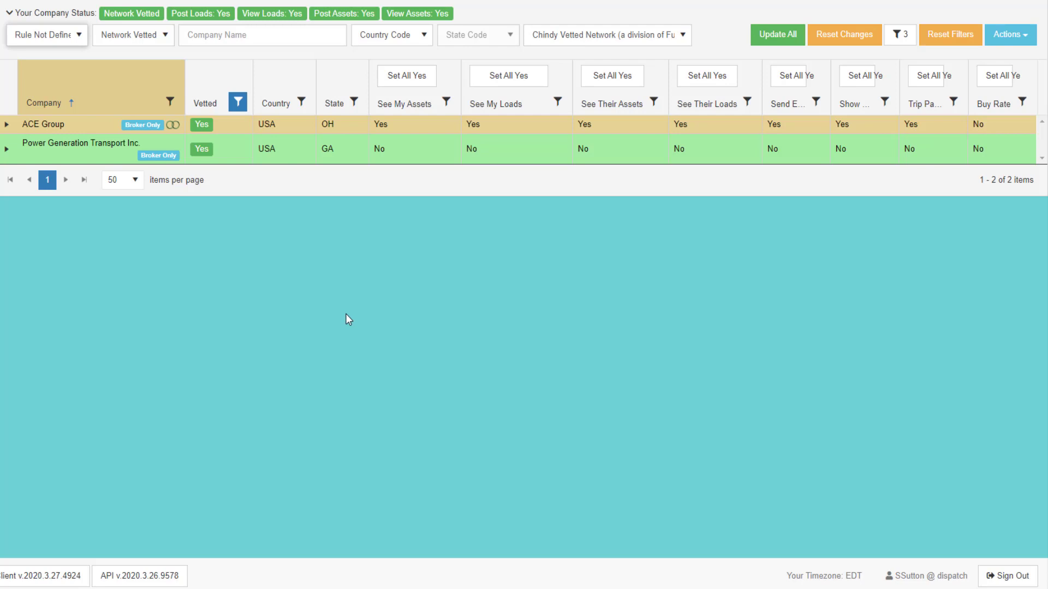
Step: Return the sharing rules list to Rule Defined and examine the sharing permission columns and their Set All options
click(38, 36)
click(42, 73)
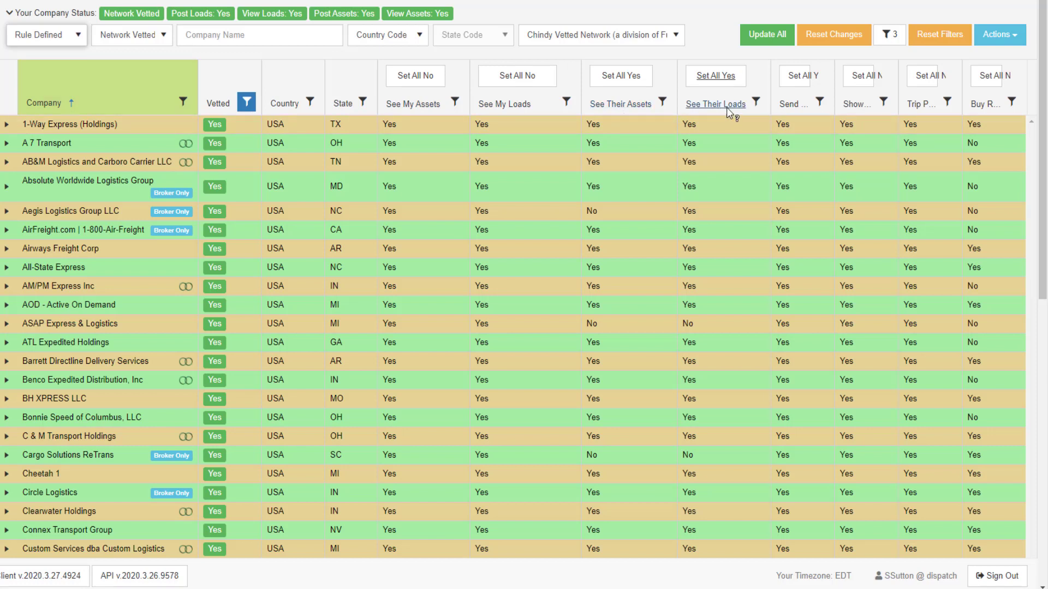
drag(835, 81, 857, 76)
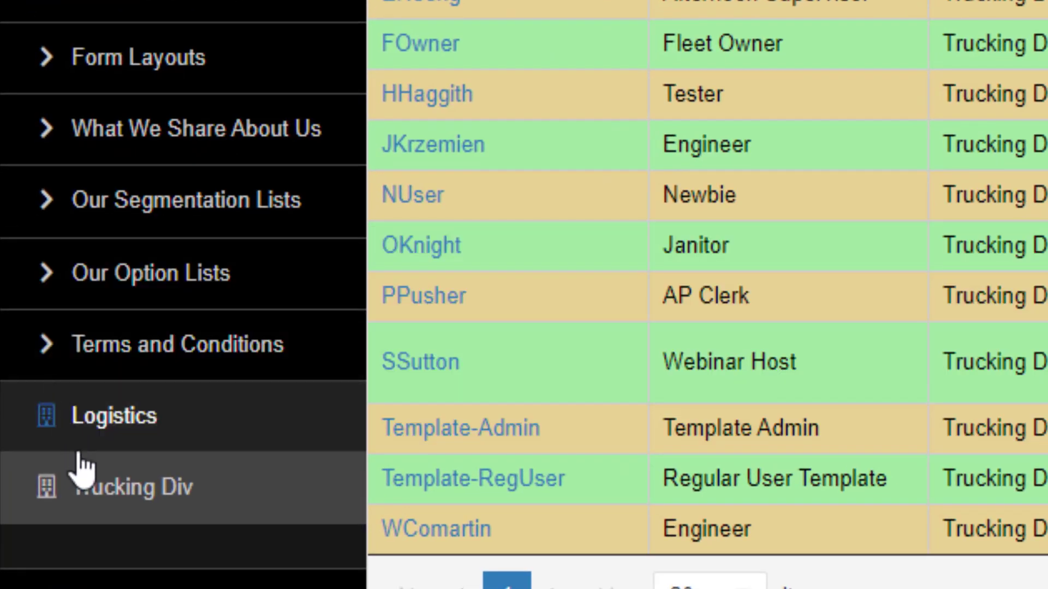
Step: Open the Terms and Conditions of the Logistics business unit
click(99, 445)
click(121, 489)
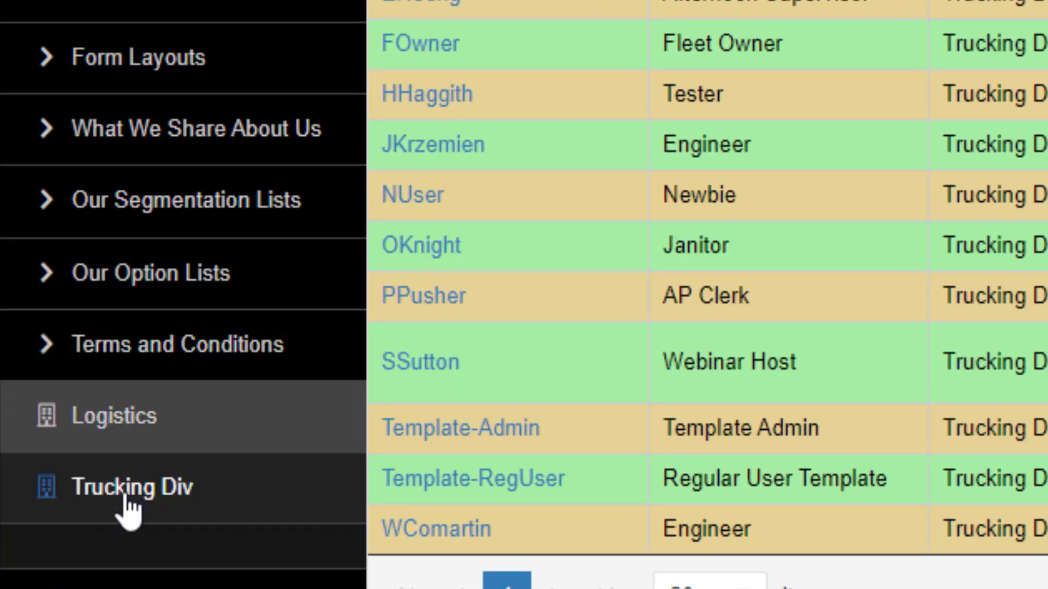
click(130, 421)
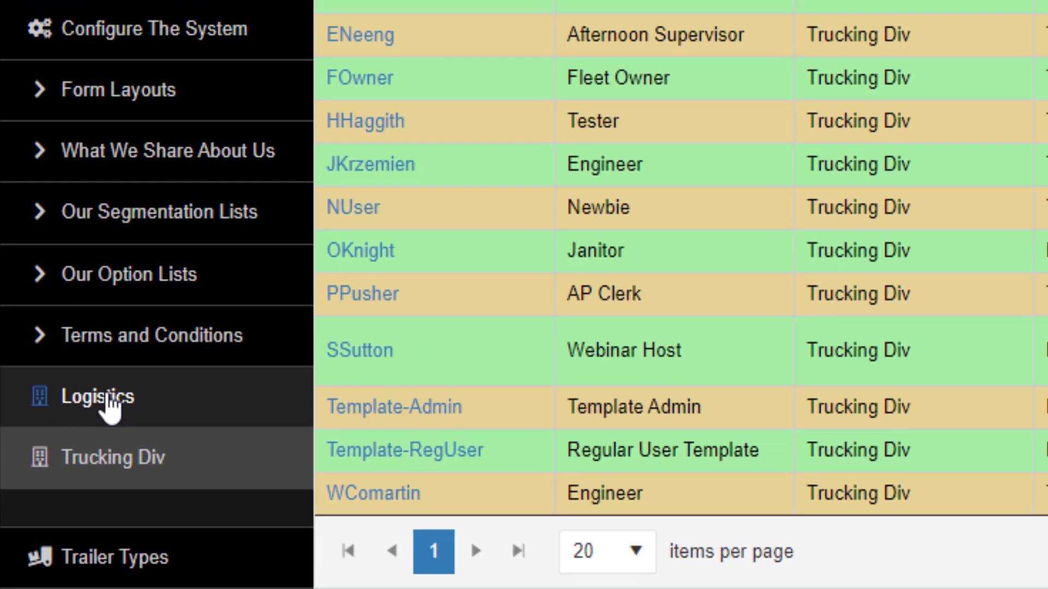
click(111, 407)
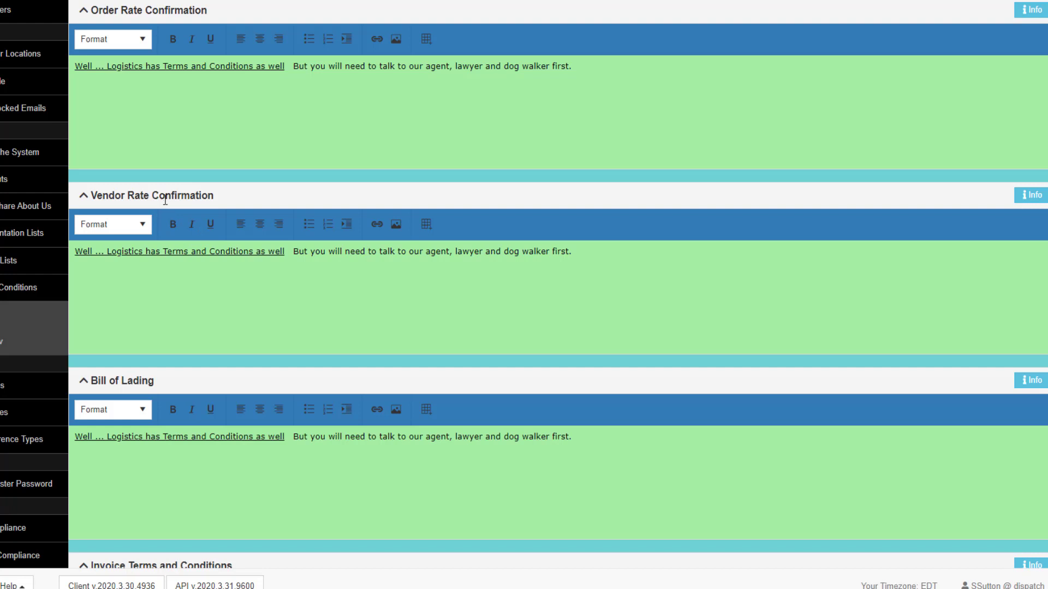
Step: Review the Logistics invoice, factor and manifest texts and the email branding messages, leaving the Track and Trace Invitation Email section expanded
scroll(195, 319, down, 6)
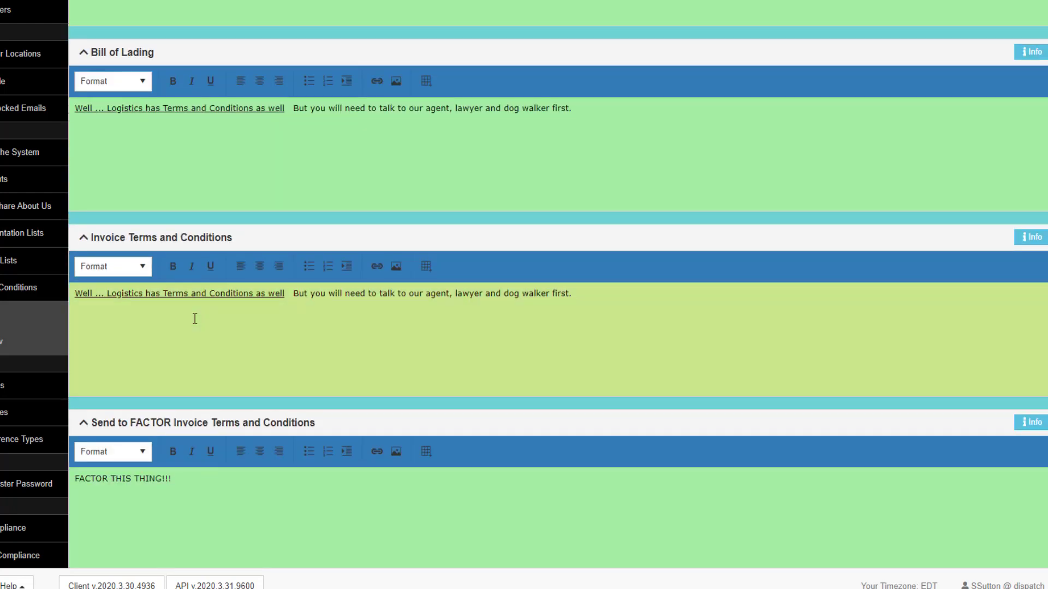
scroll(205, 347, down, 4)
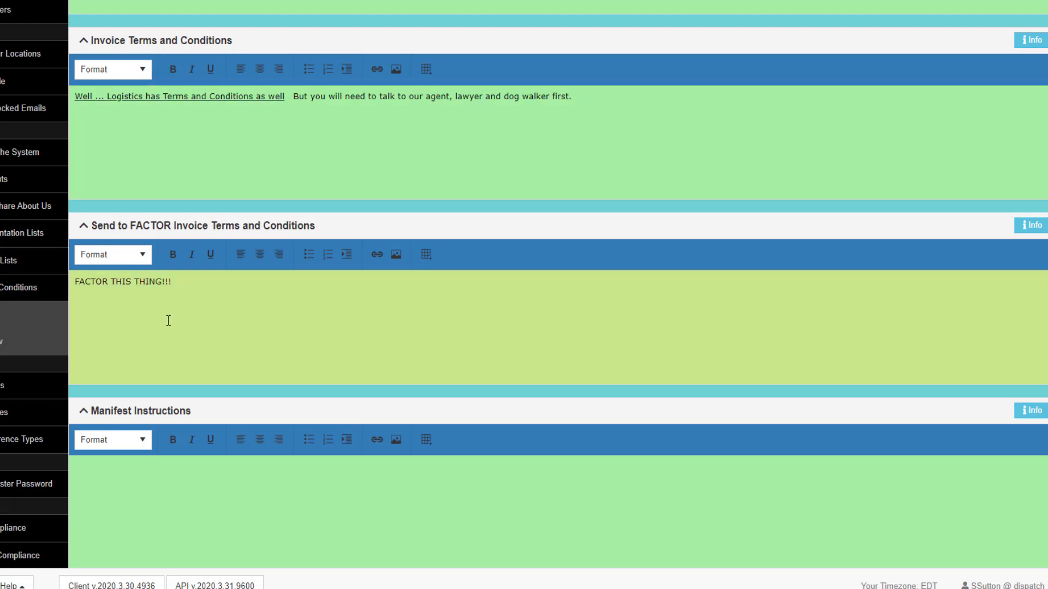
scroll(180, 316, down, 6)
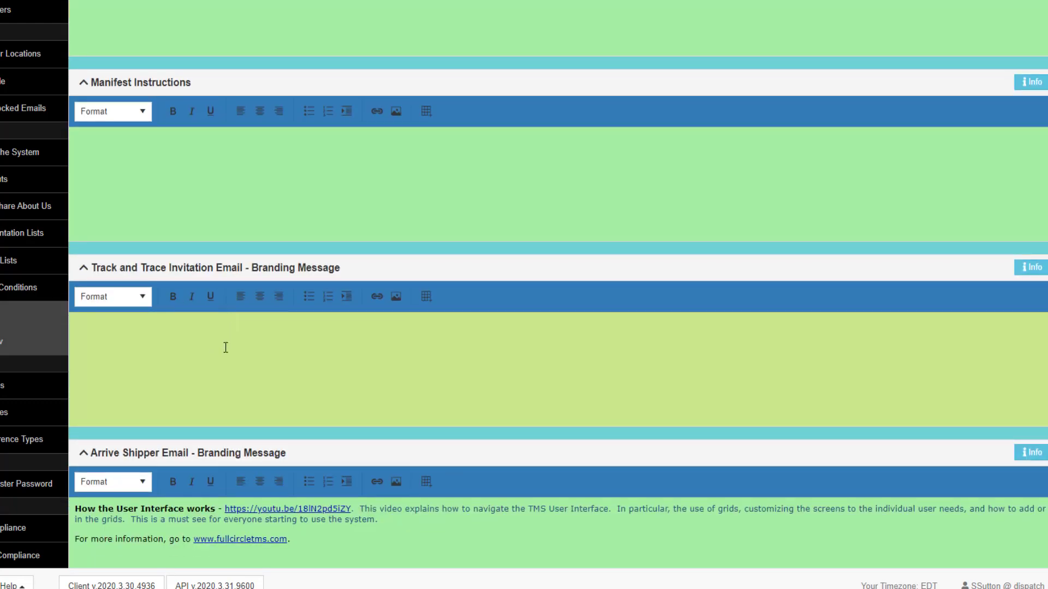
scroll(224, 345, down, 3)
drag(253, 138, 334, 136)
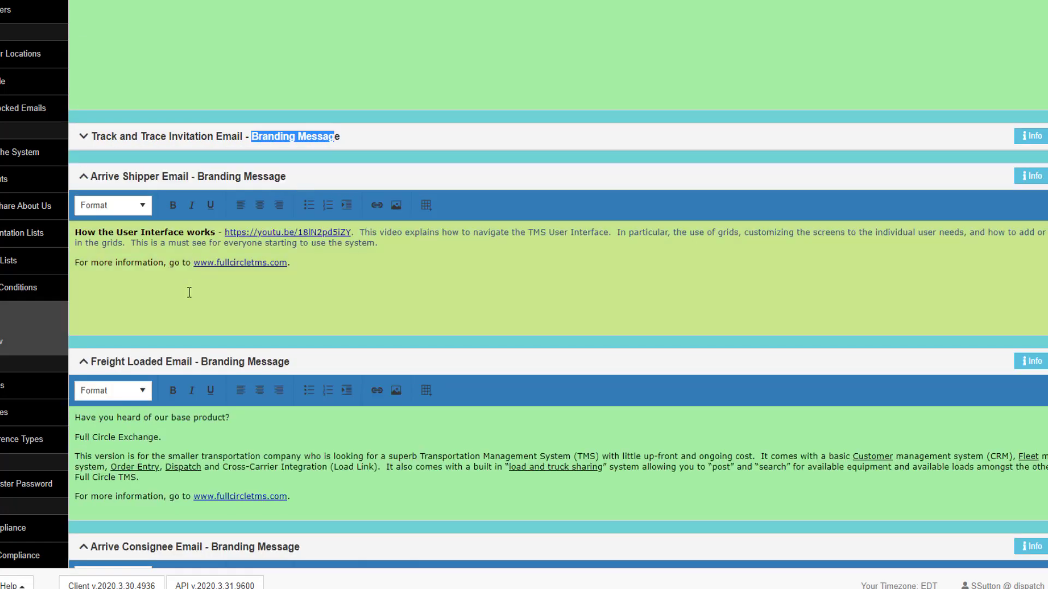
click(218, 143)
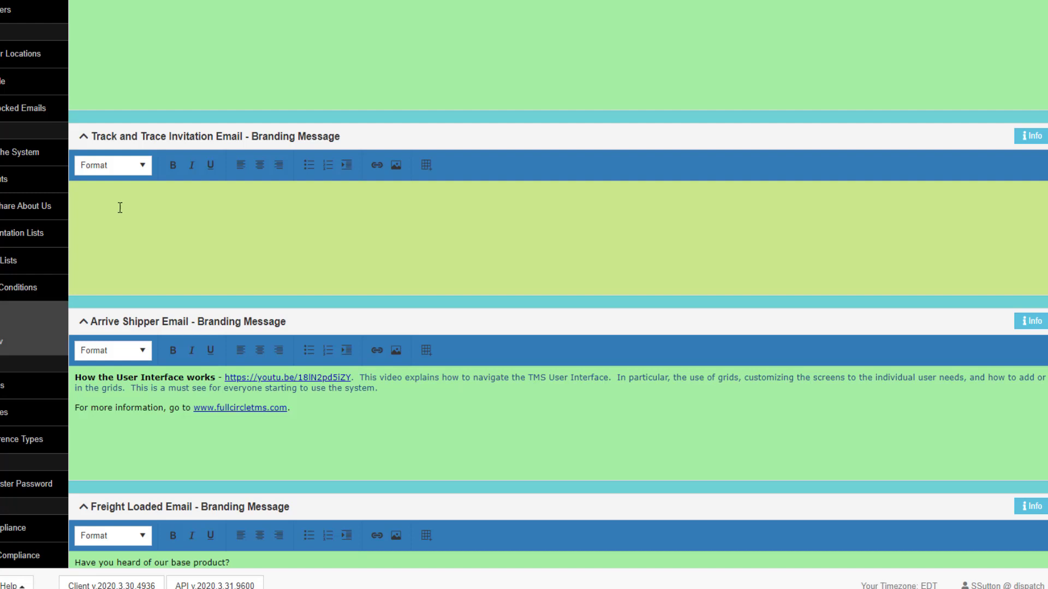
Step: Review the Logistics branding messages for the Arrive Shipper, Freight Loaded, Arrive Consignee and Freight Delivered emails
scroll(339, 192, down, 5)
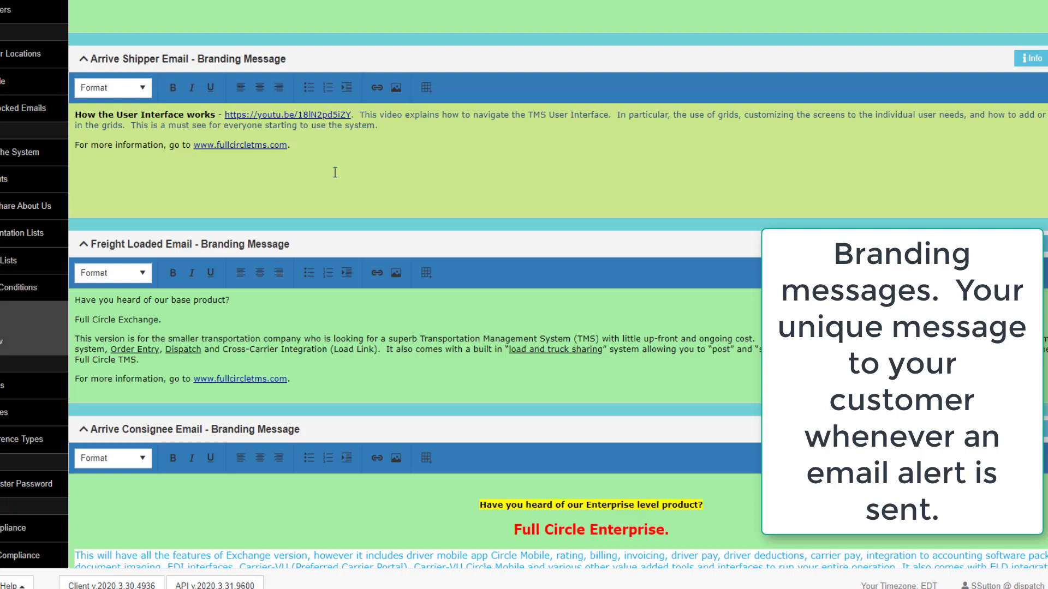
scroll(335, 172, down, 6)
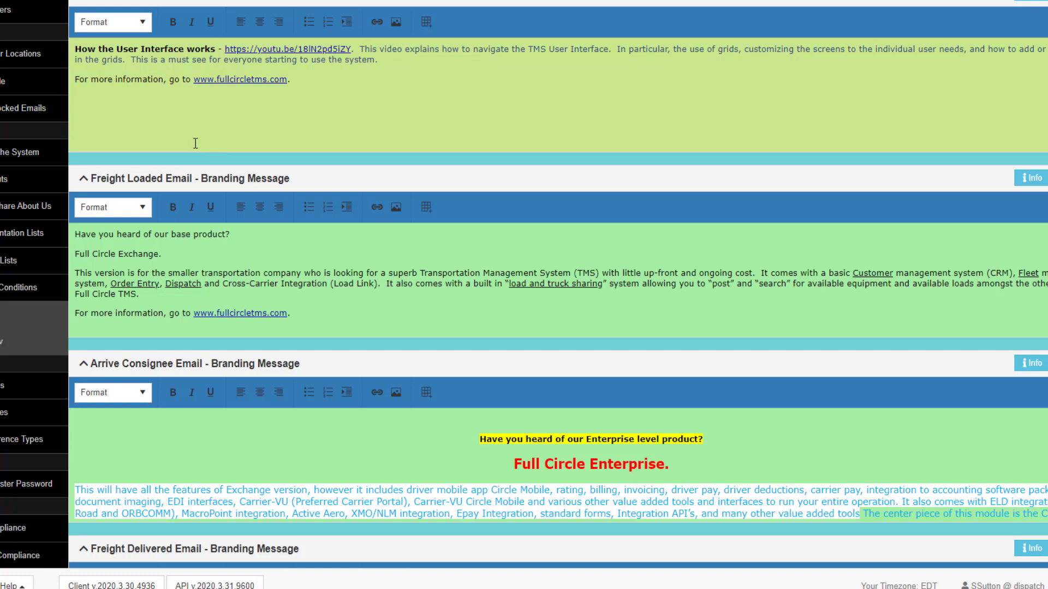
scroll(197, 144, up, 3)
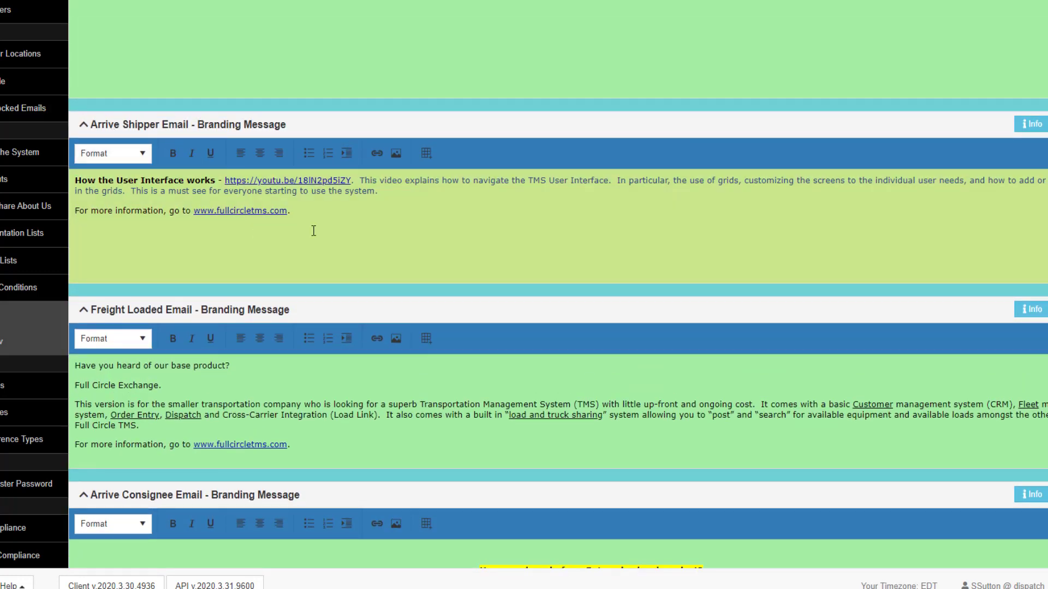
scroll(231, 280, down, 4)
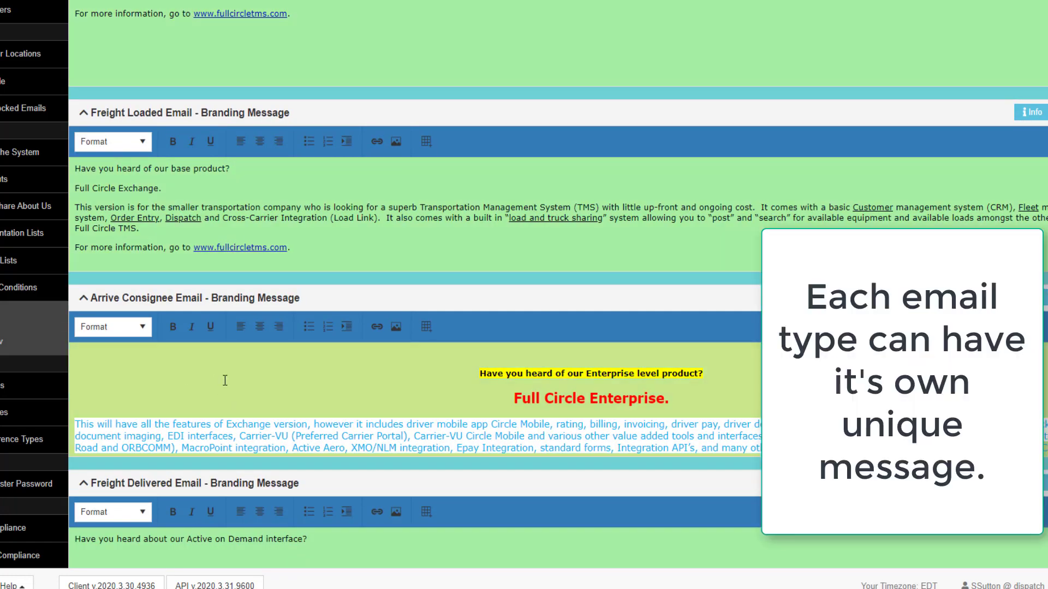
scroll(213, 417, down, 2)
scroll(358, 456, down, 1)
scroll(495, 516, down, 1)
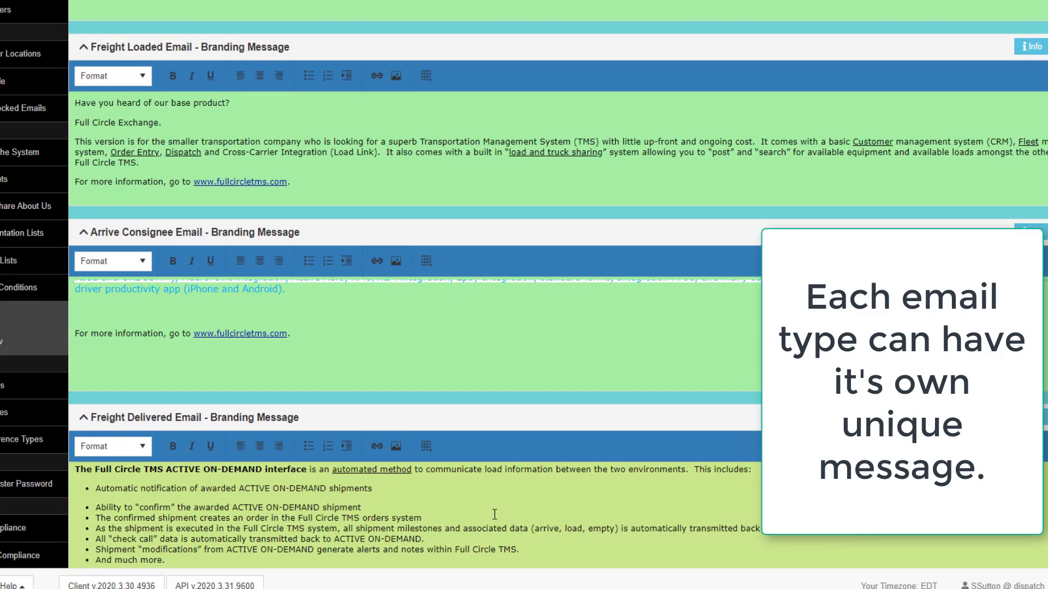
scroll(427, 397, down, 4)
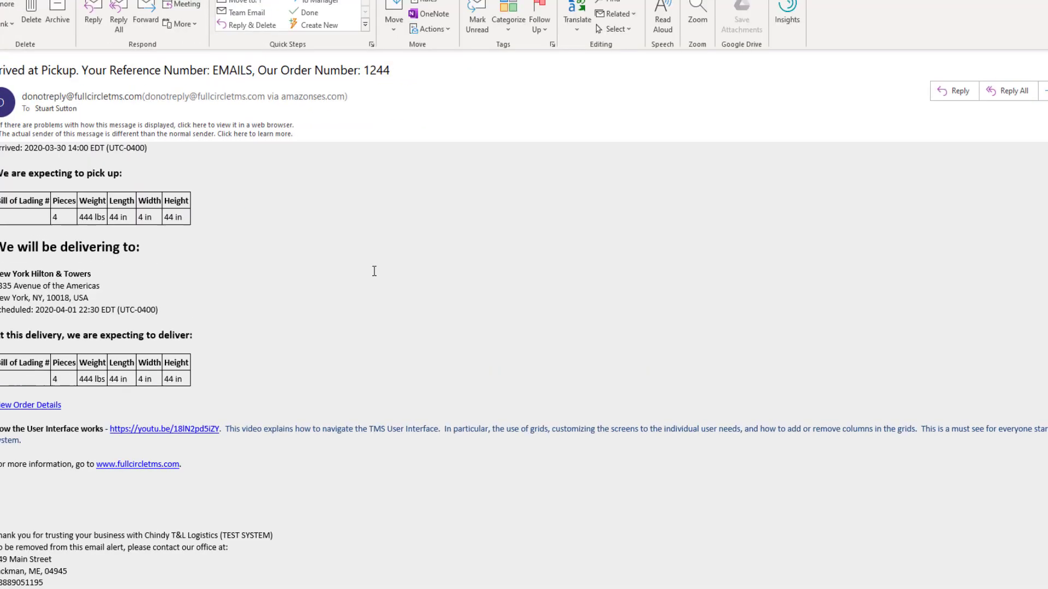
Step: In Outlook, examine the Arrived at Pickup email and highlight the branding message below the View Order Details link
scroll(375, 270, up, 3)
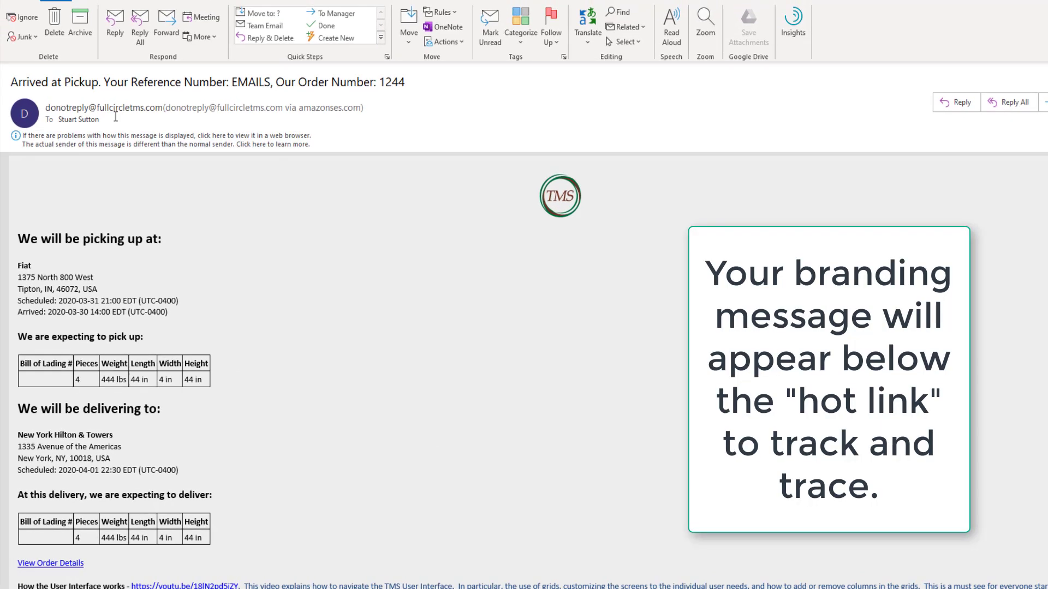
scroll(235, 442, down, 1)
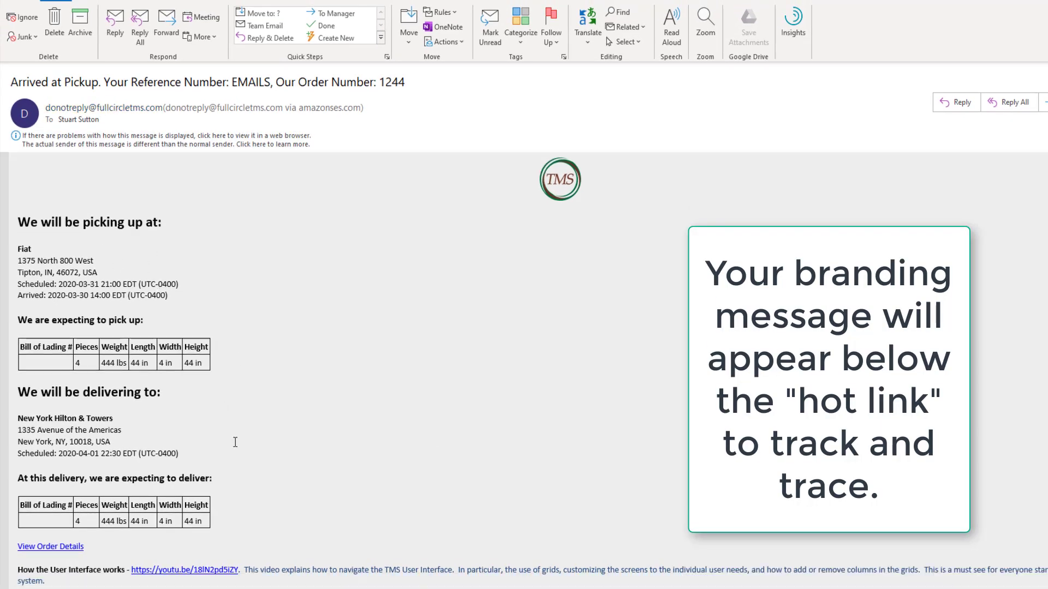
scroll(235, 442, down, 5)
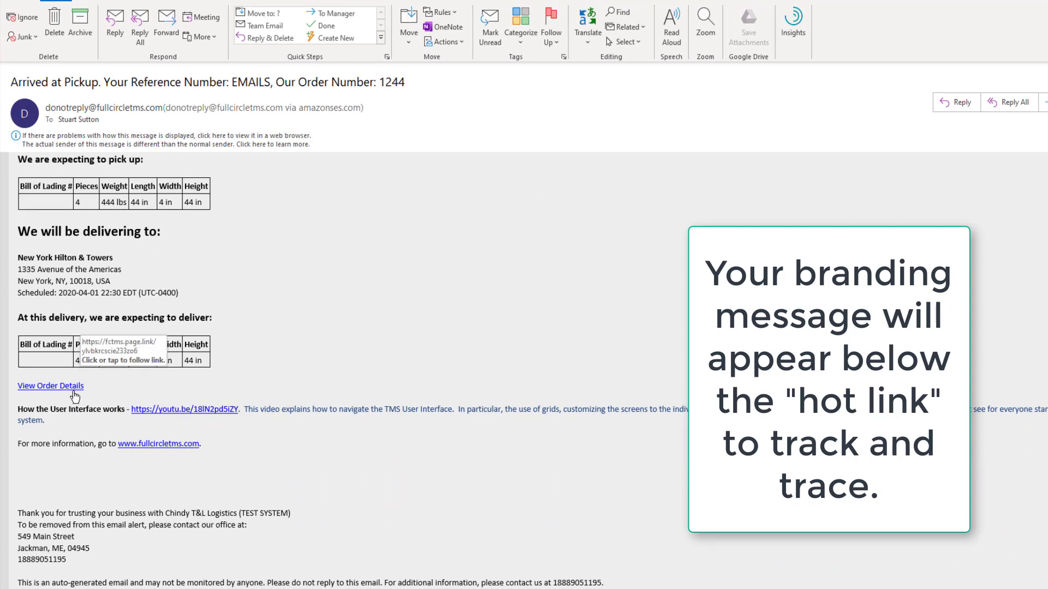
triple_click(28, 409)
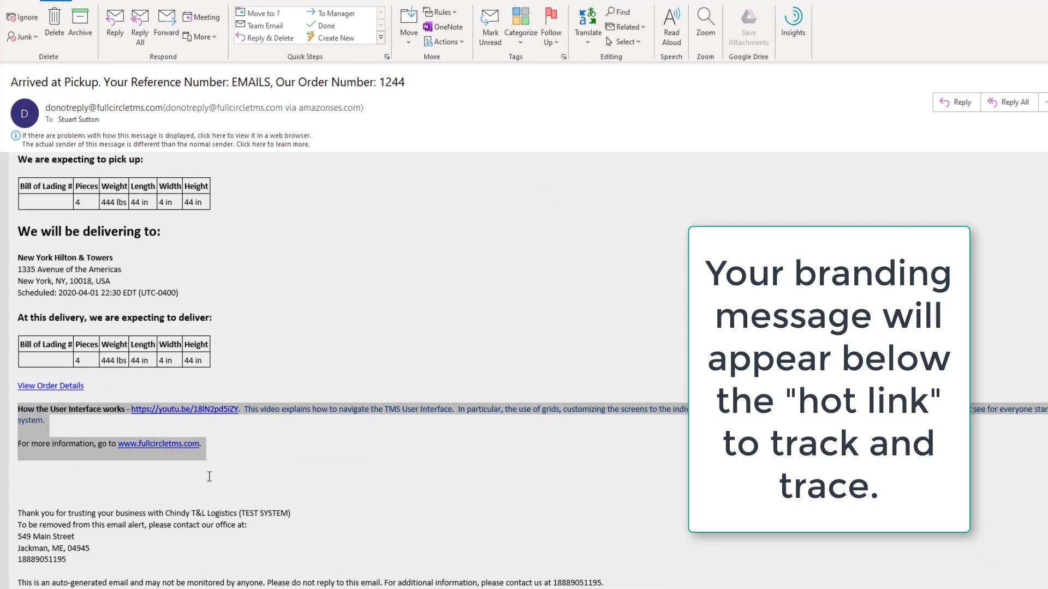
click(235, 452)
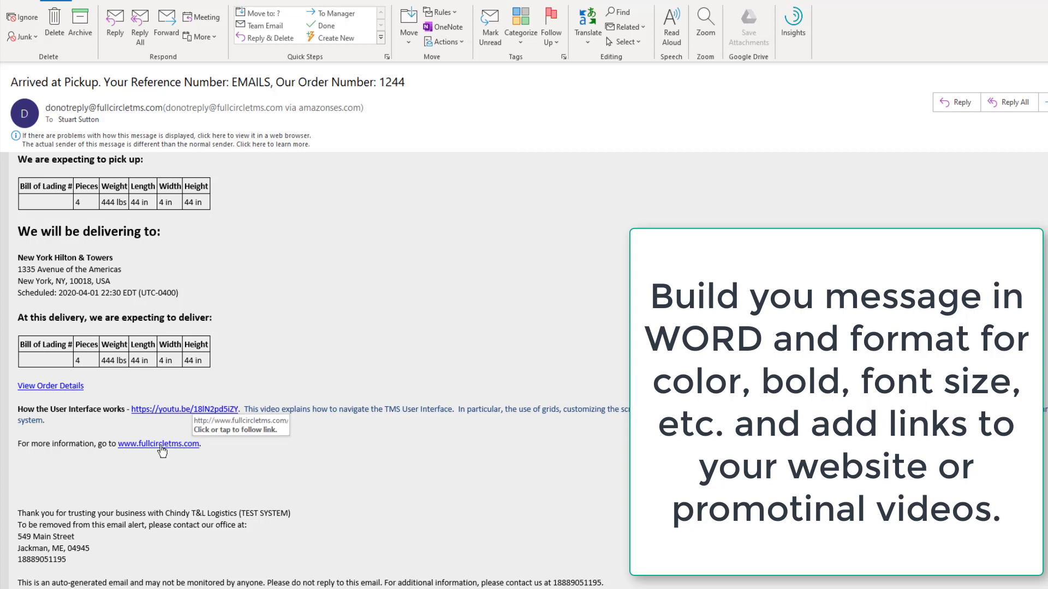
drag(168, 471, 17, 409)
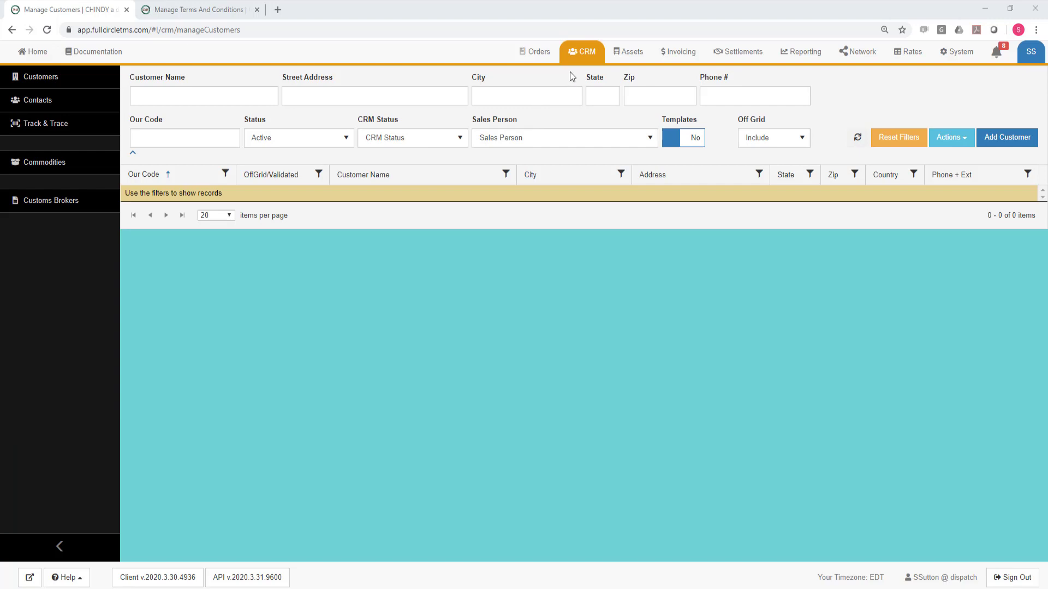
Step: In the TMS CRM, find the customer Fiat and open its contacts list
click(211, 101)
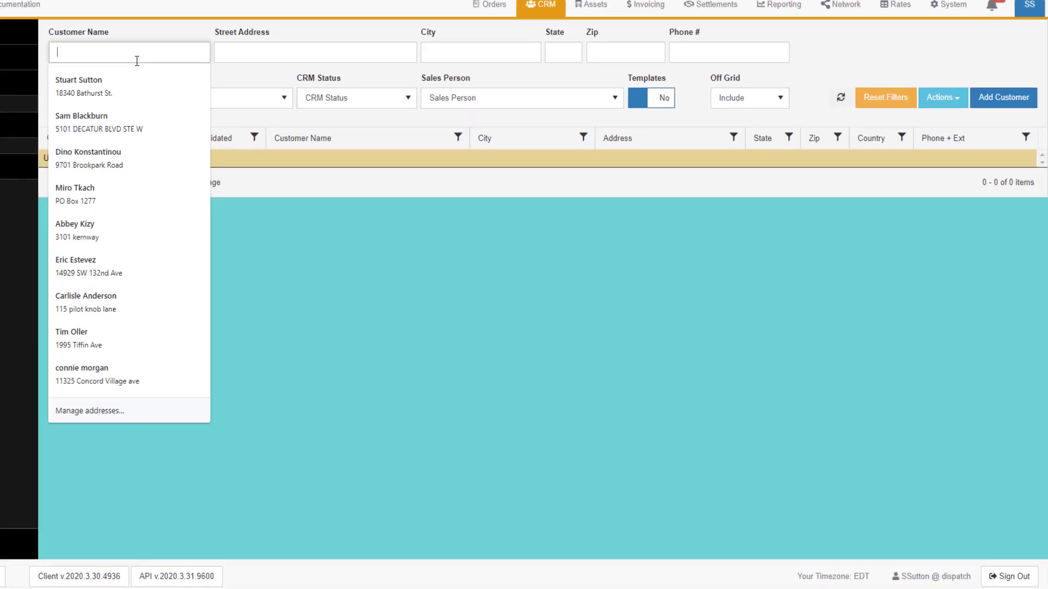
text(fiat)
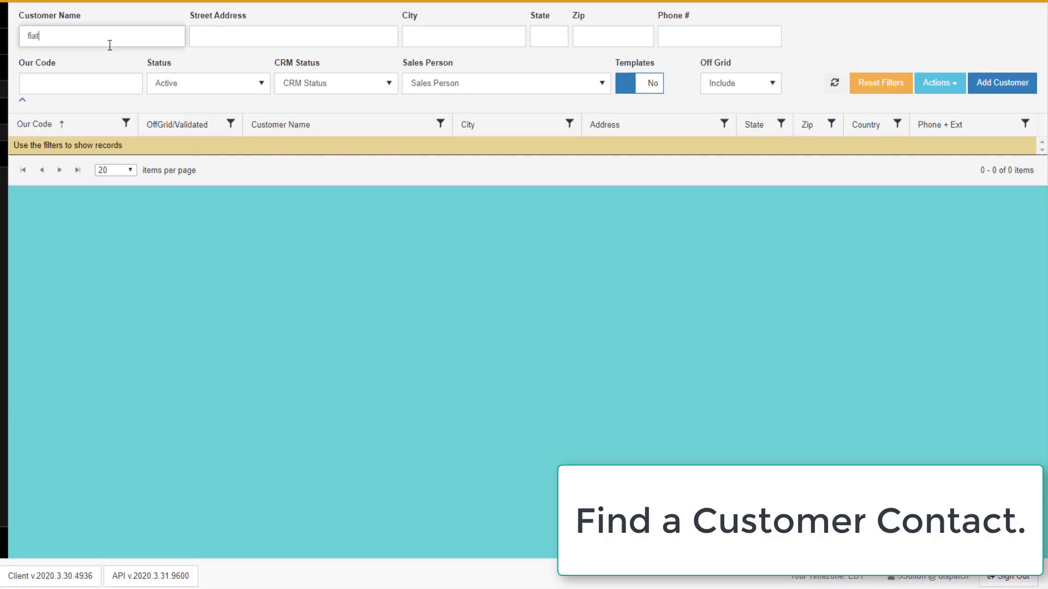
click(52, 164)
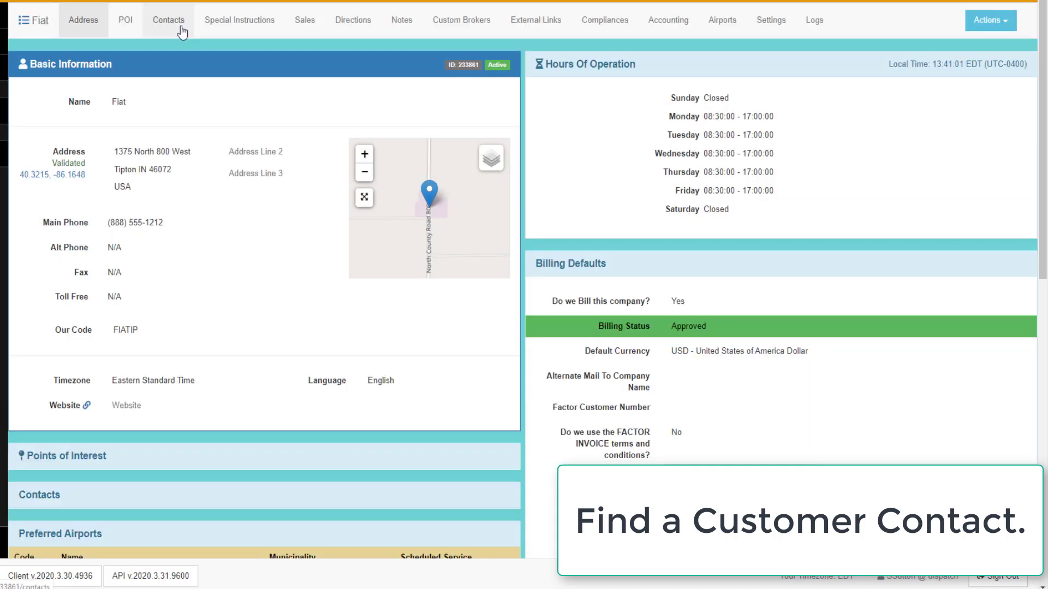
click(181, 32)
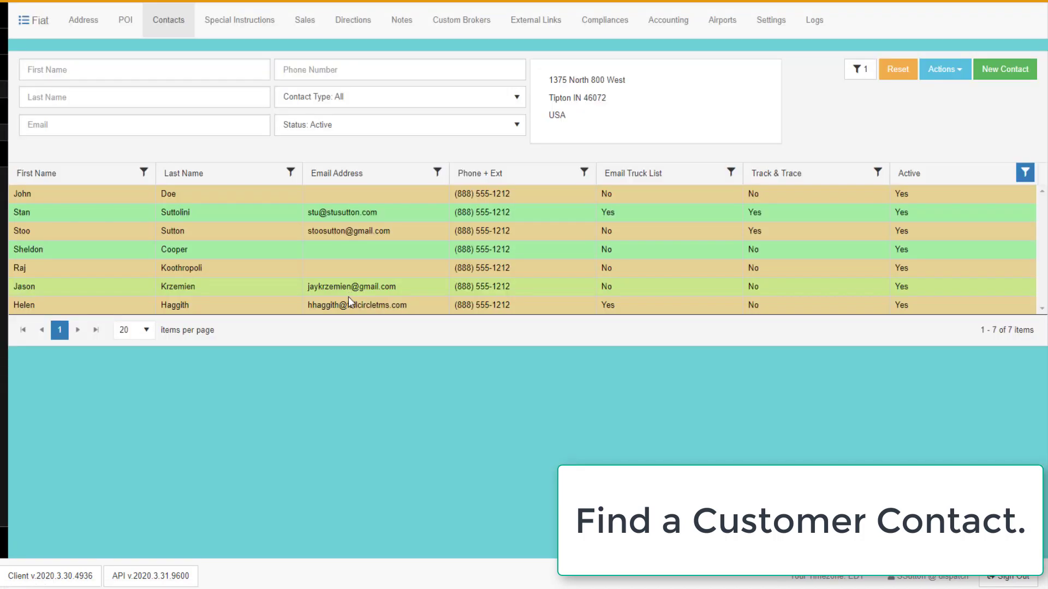
Step: Open the record of Fiat's shipping clerk and open its Email Truck Availability setting for editing
double_click(336, 214)
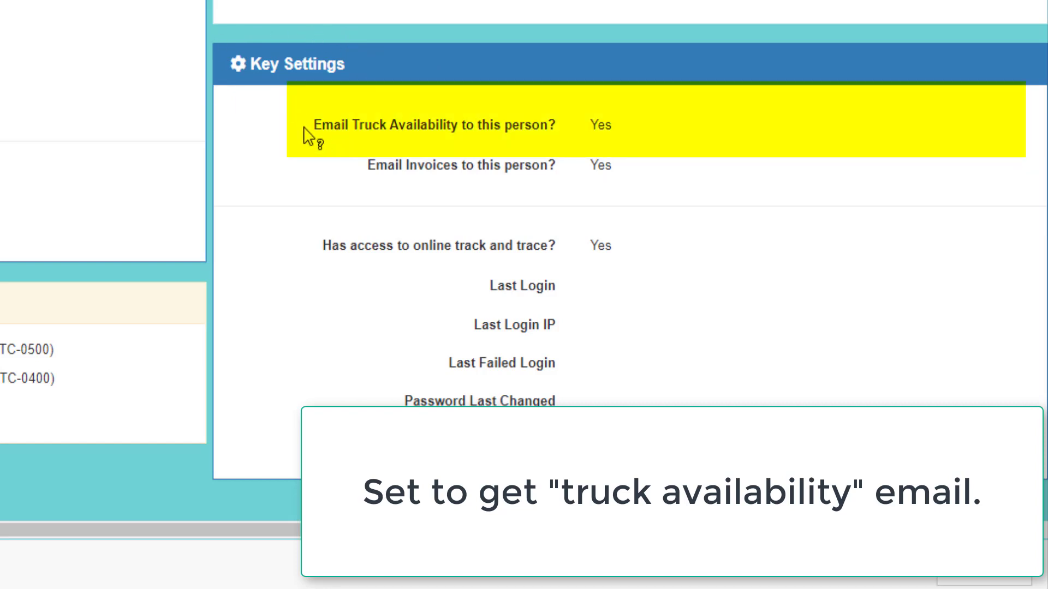
drag(306, 130, 568, 140)
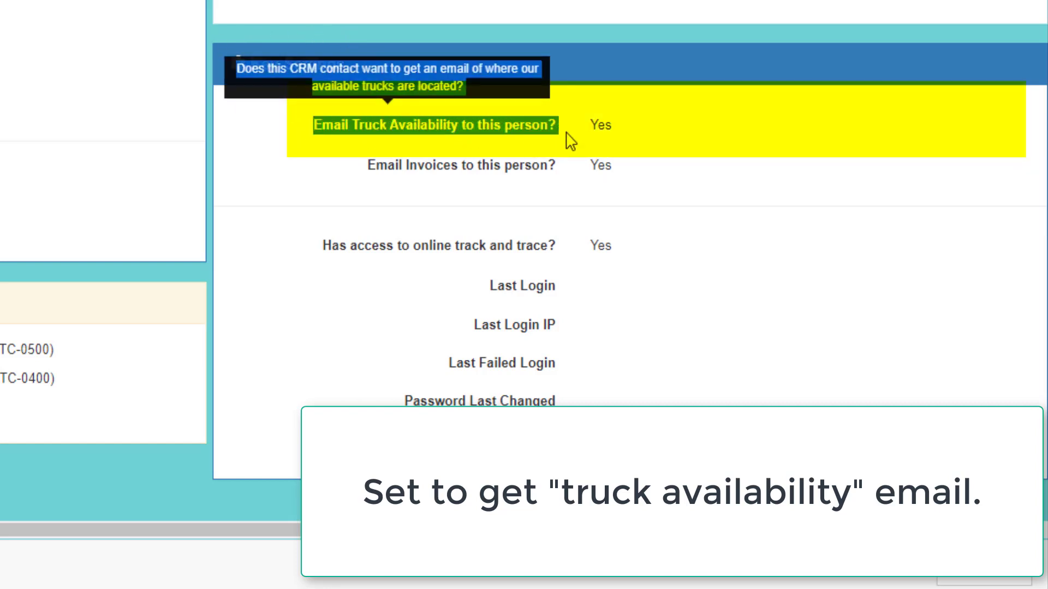
click(601, 131)
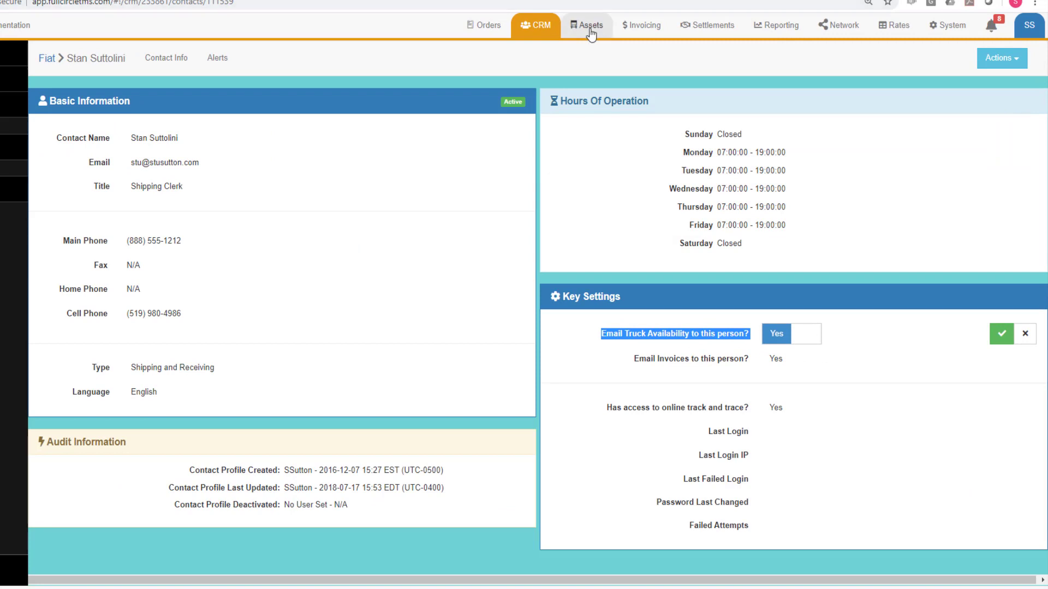
Step: Open a contact of the preferred carrier 10-4 Logistics, LLC and check its Email Truck Availability setting
click(589, 26)
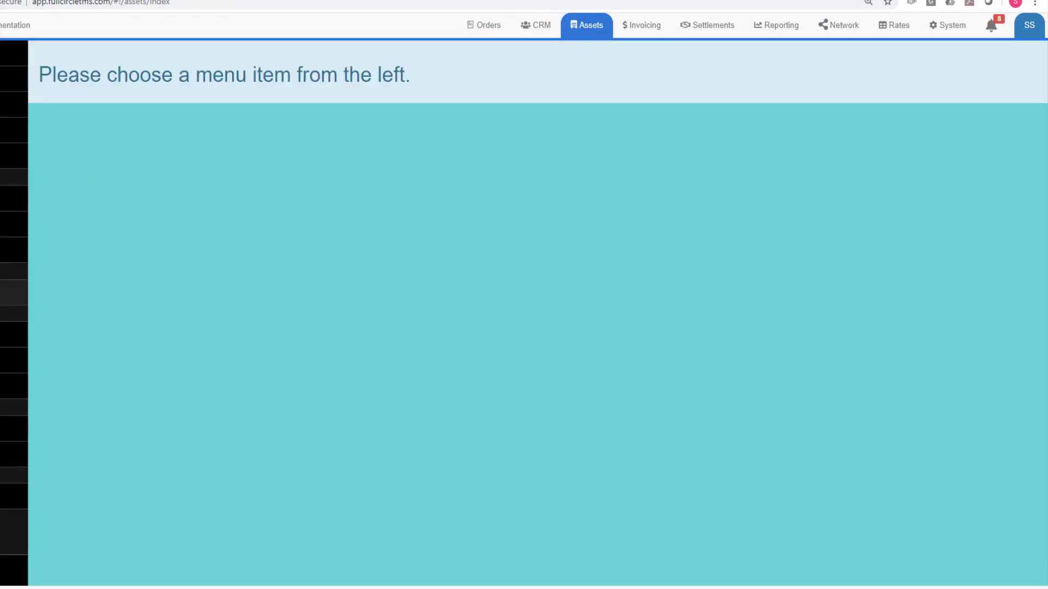
click(13, 334)
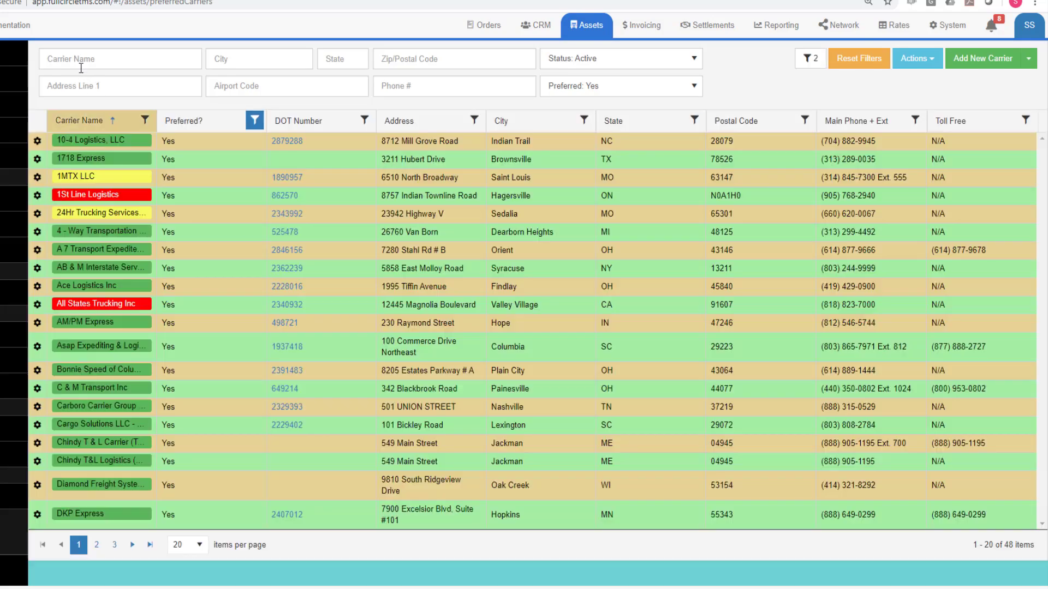
click(85, 142)
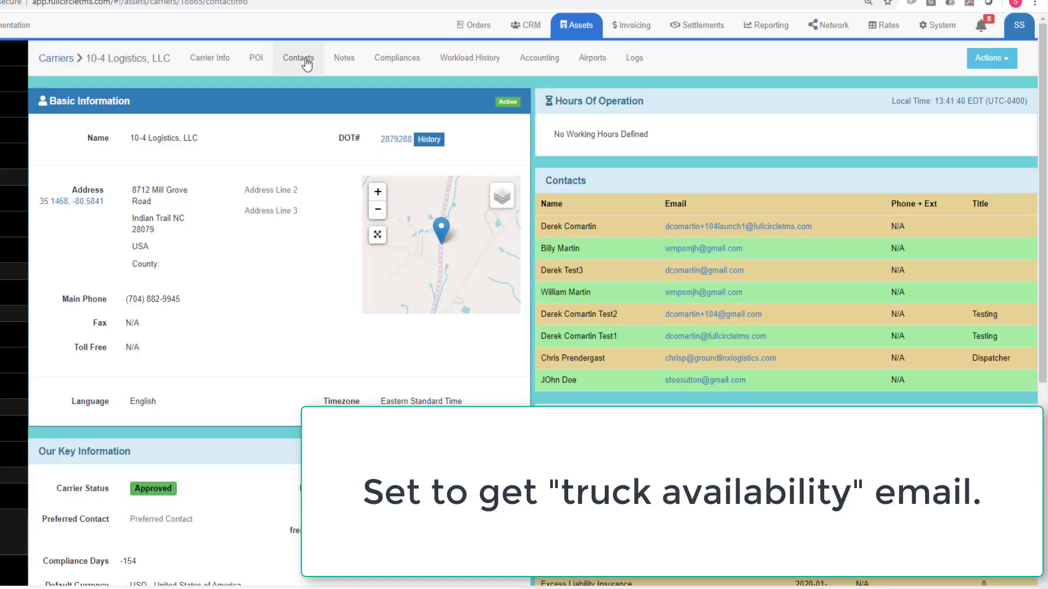
click(306, 61)
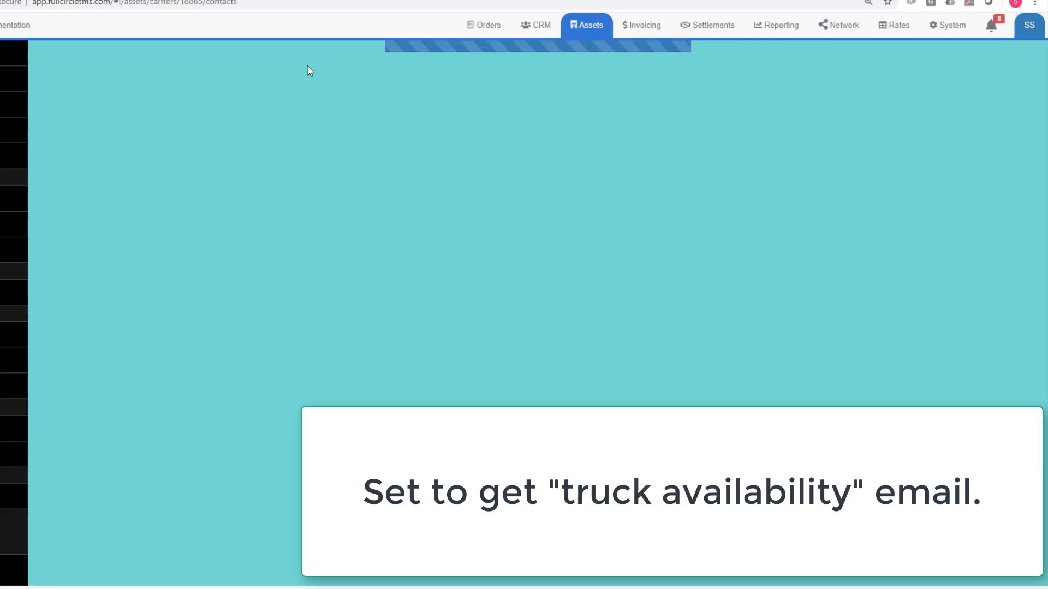
click(427, 263)
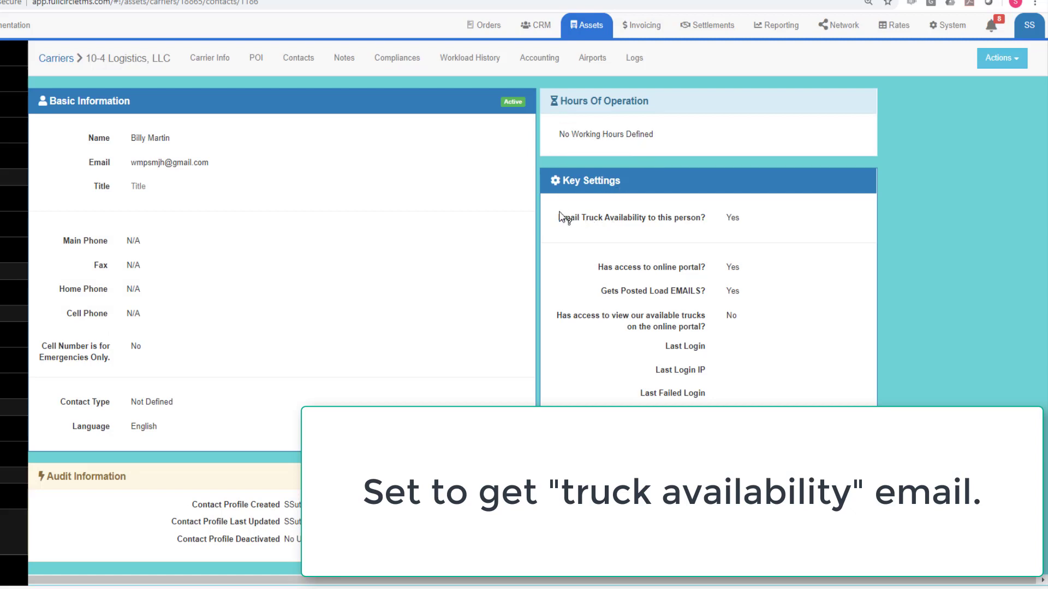
drag(557, 219, 709, 225)
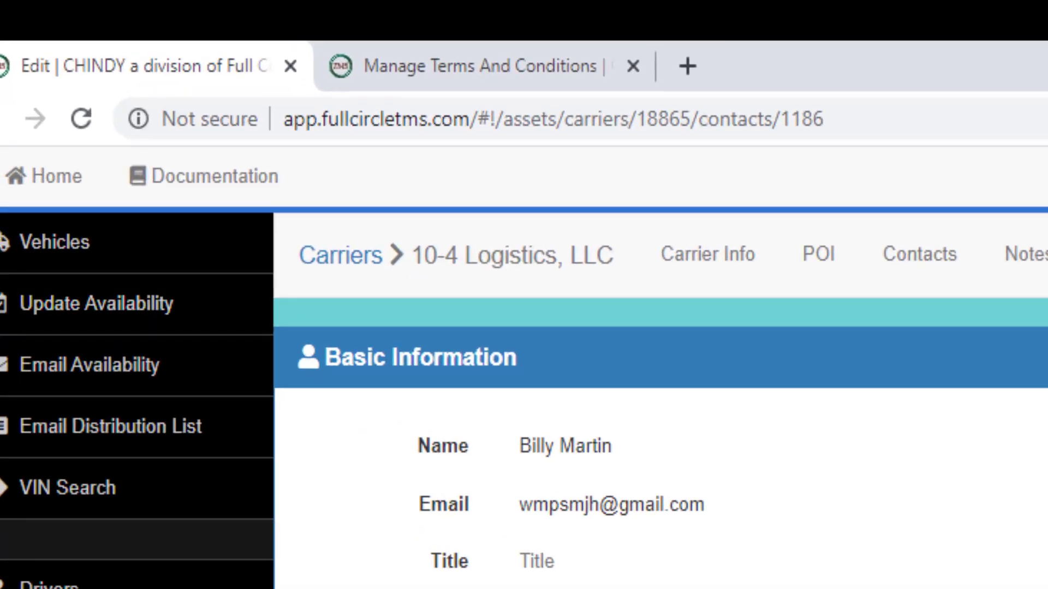
click(52, 307)
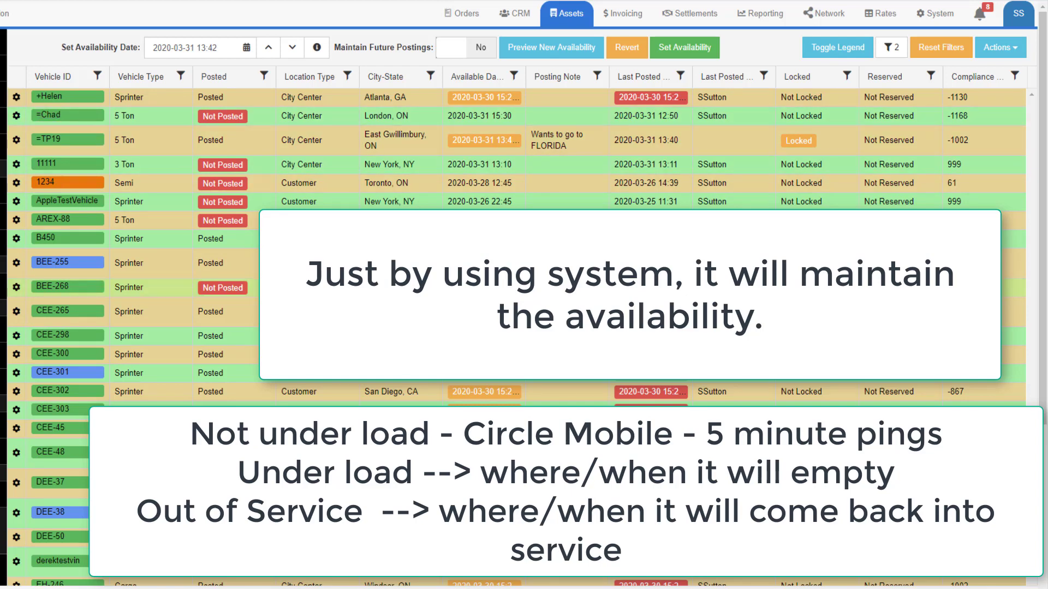
drag(201, 48, 218, 48)
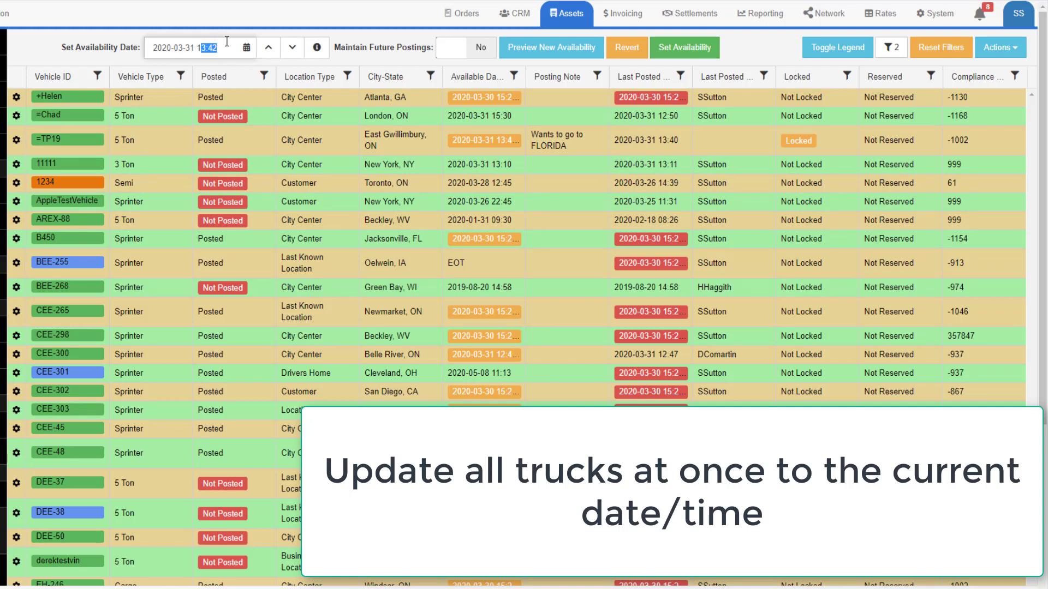
click(663, 55)
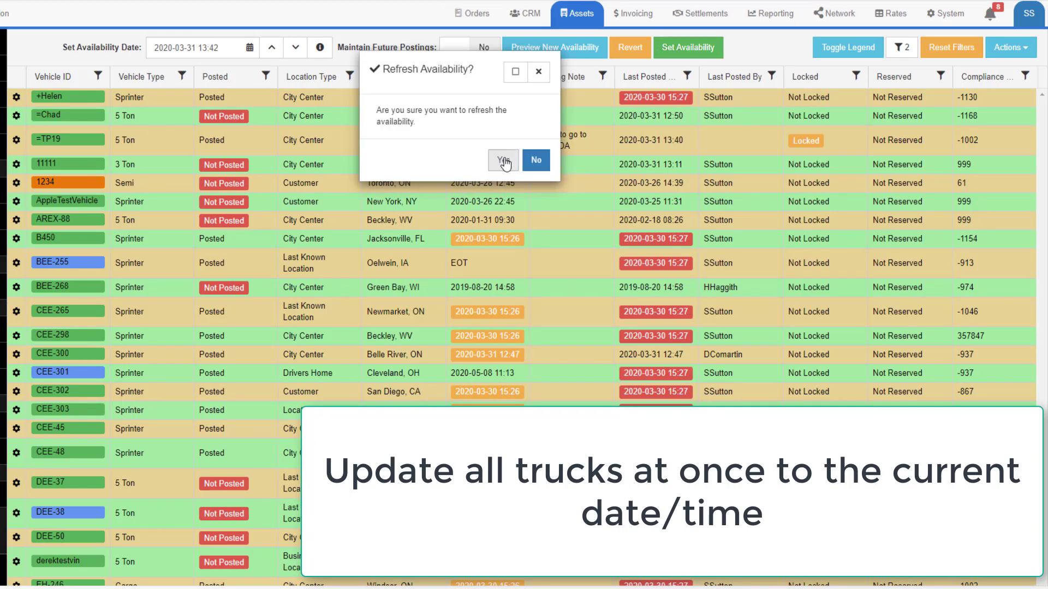
click(505, 163)
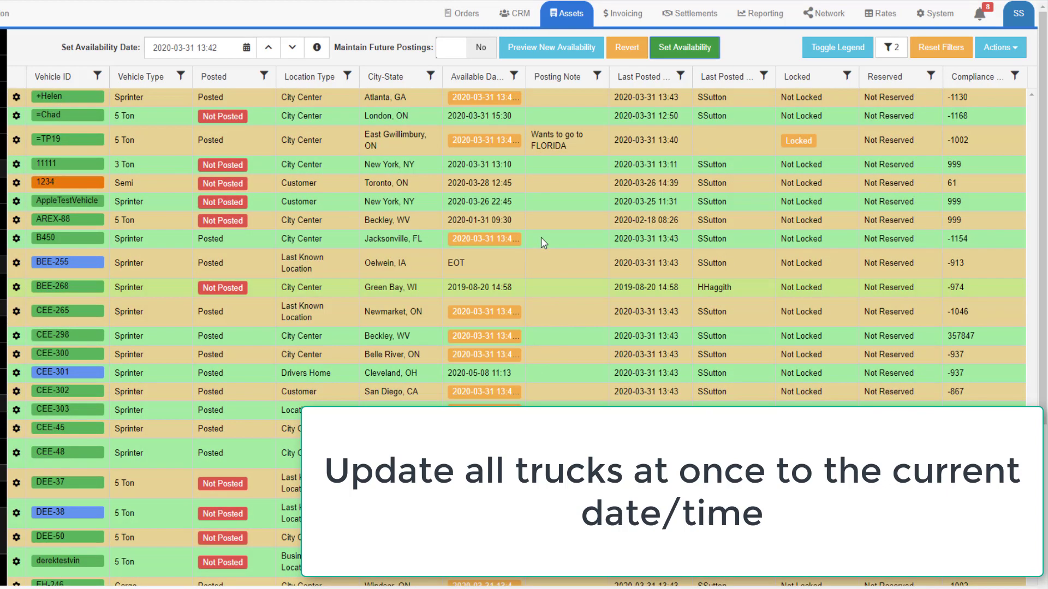
drag(526, 79, 547, 82)
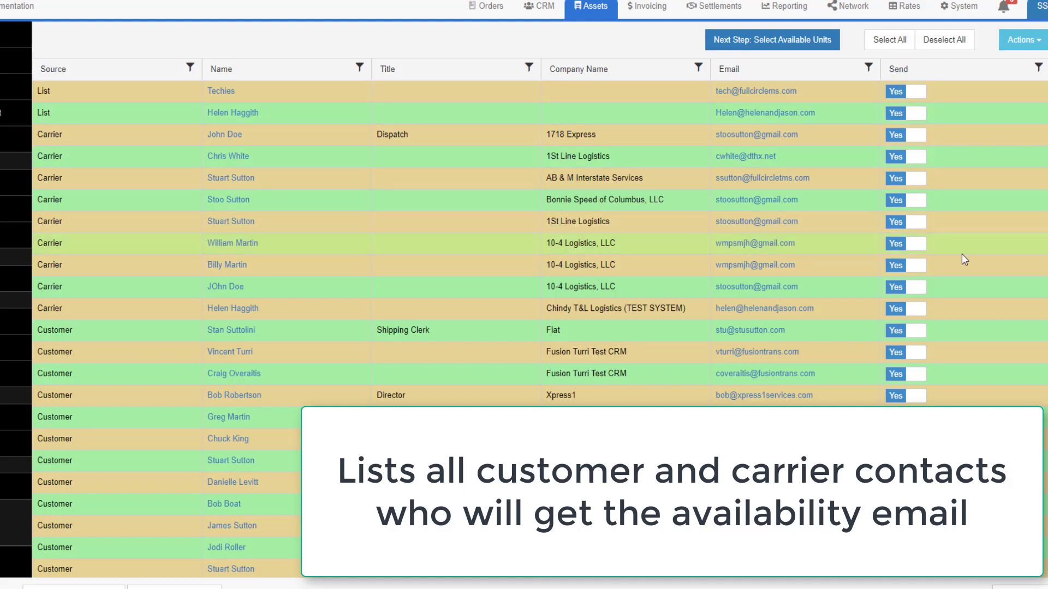
Step: Check which data columns the availability listing shows, leaving them as they are, and email the available units to all selected recipients
click(773, 42)
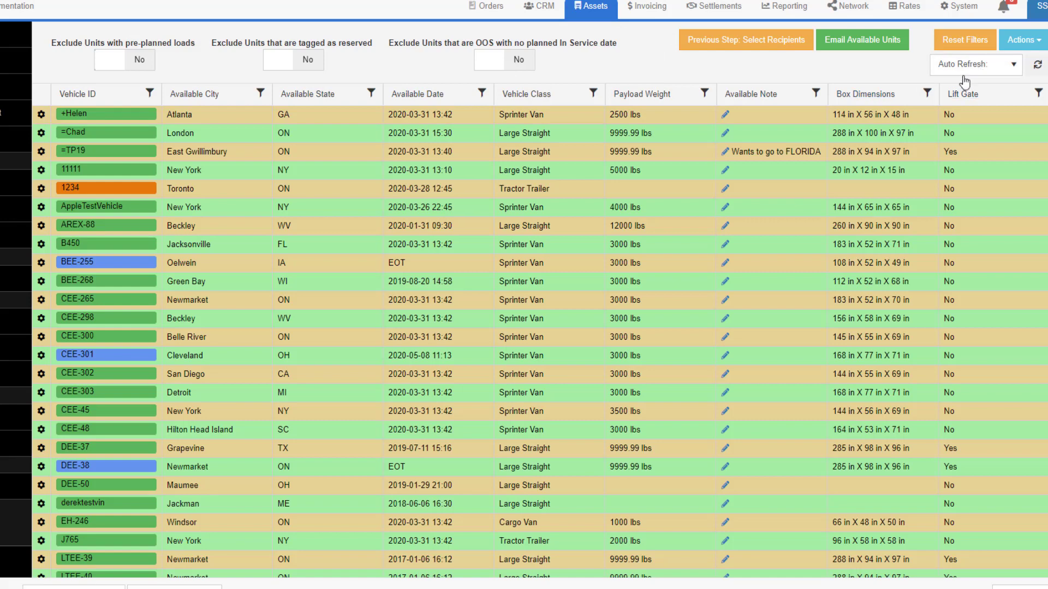
click(1027, 47)
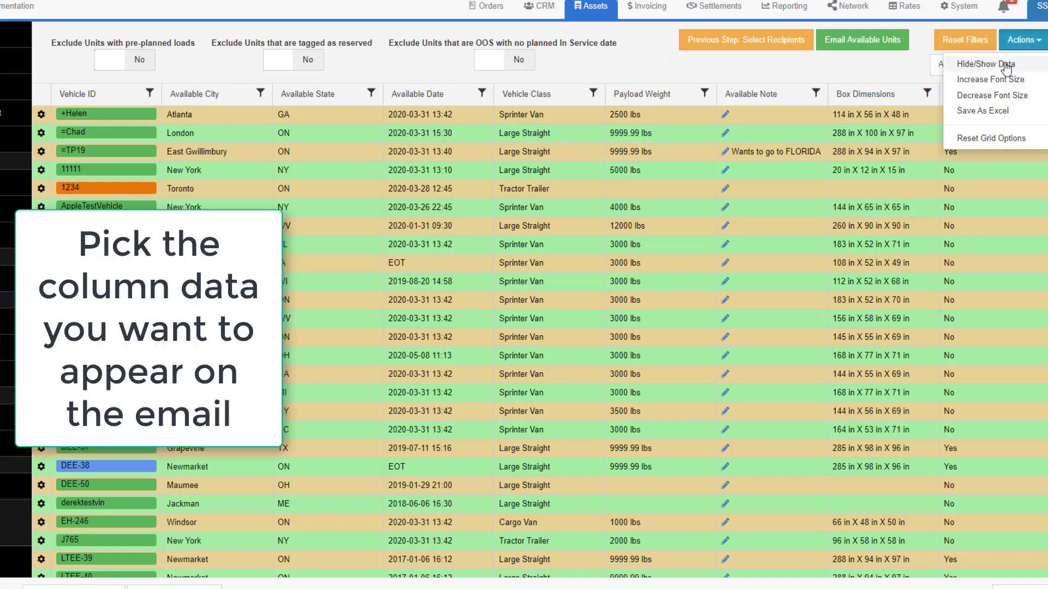
click(1006, 67)
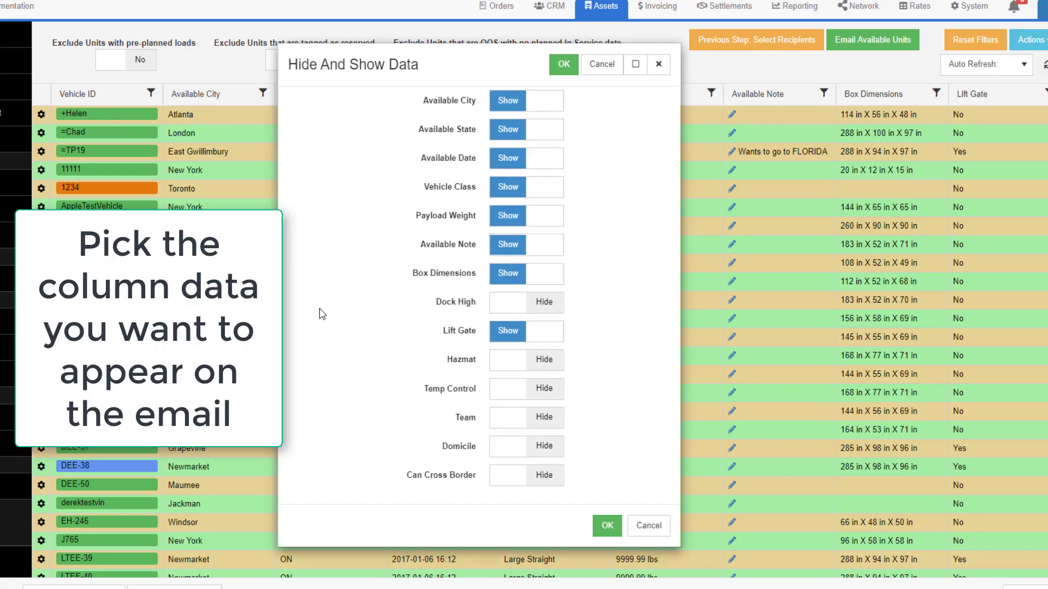
click(660, 525)
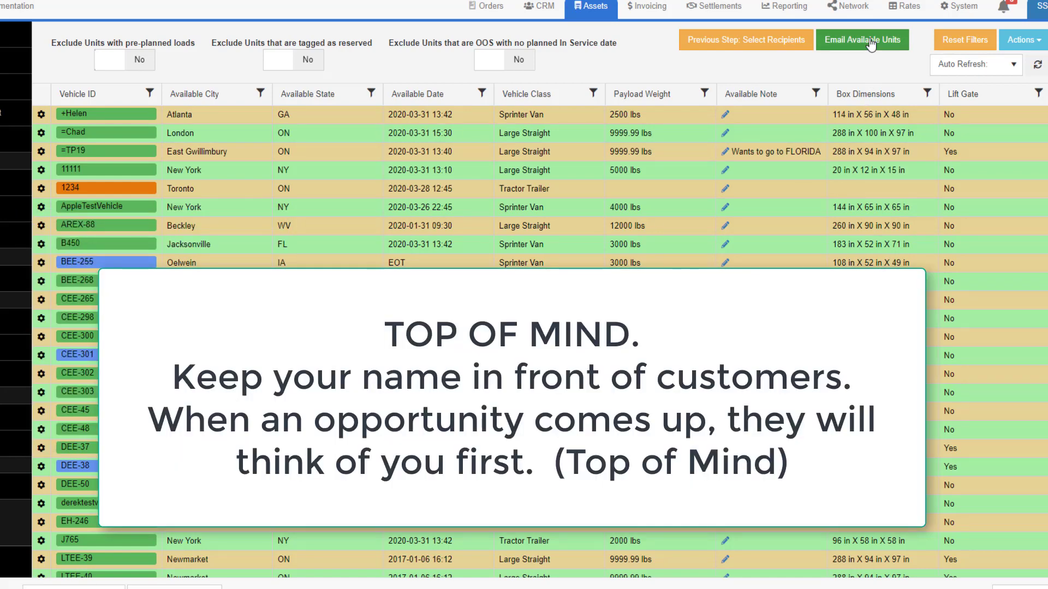
click(871, 43)
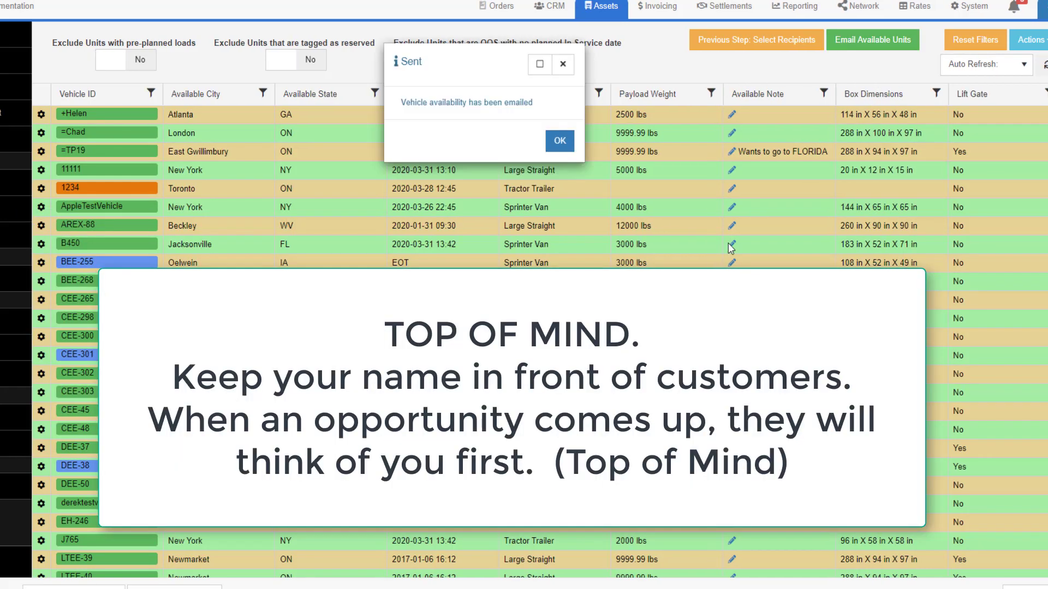
Step: Dismiss the sent notice, open Email to Network, and choose the general message to the network using sharing rules
click(560, 140)
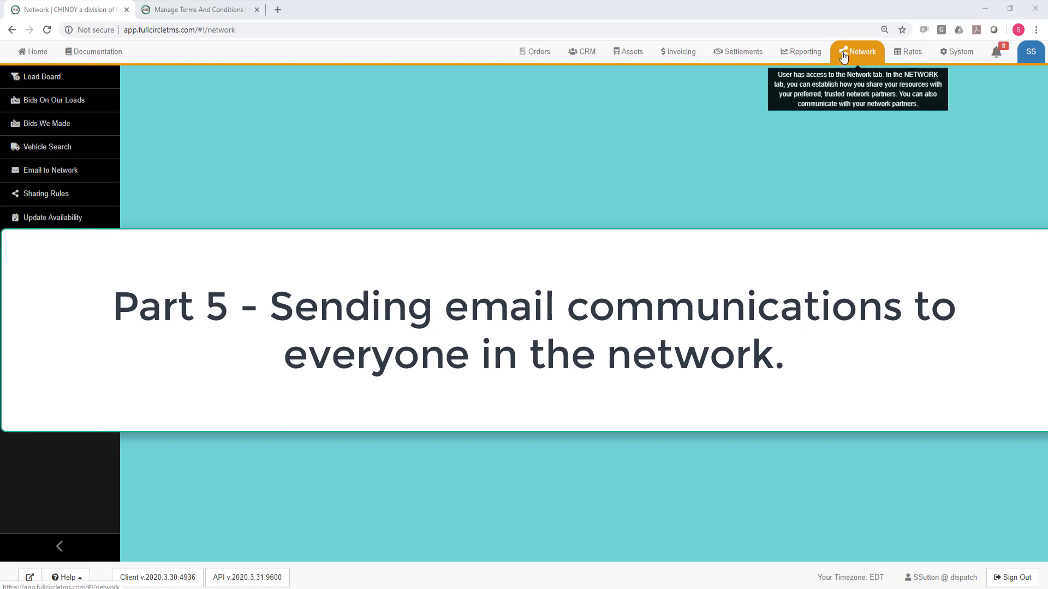
click(47, 175)
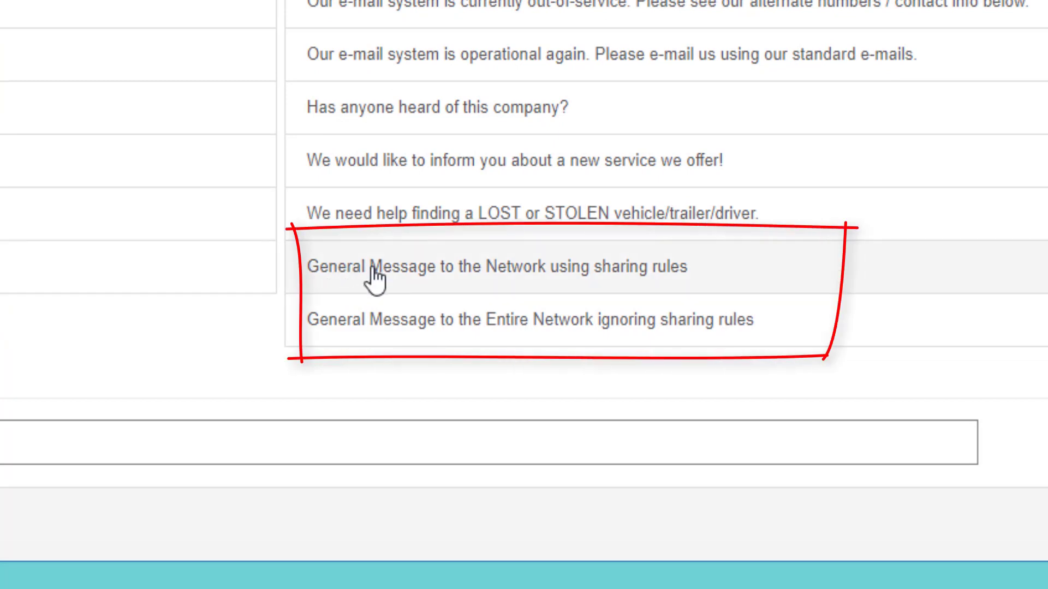
click(476, 282)
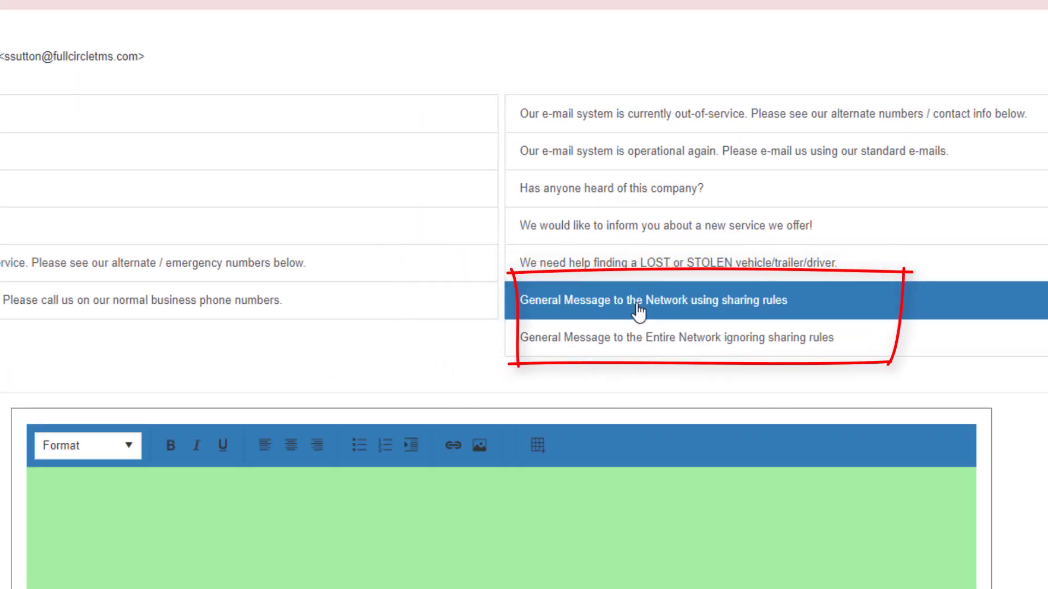
scroll(643, 309, down, 3)
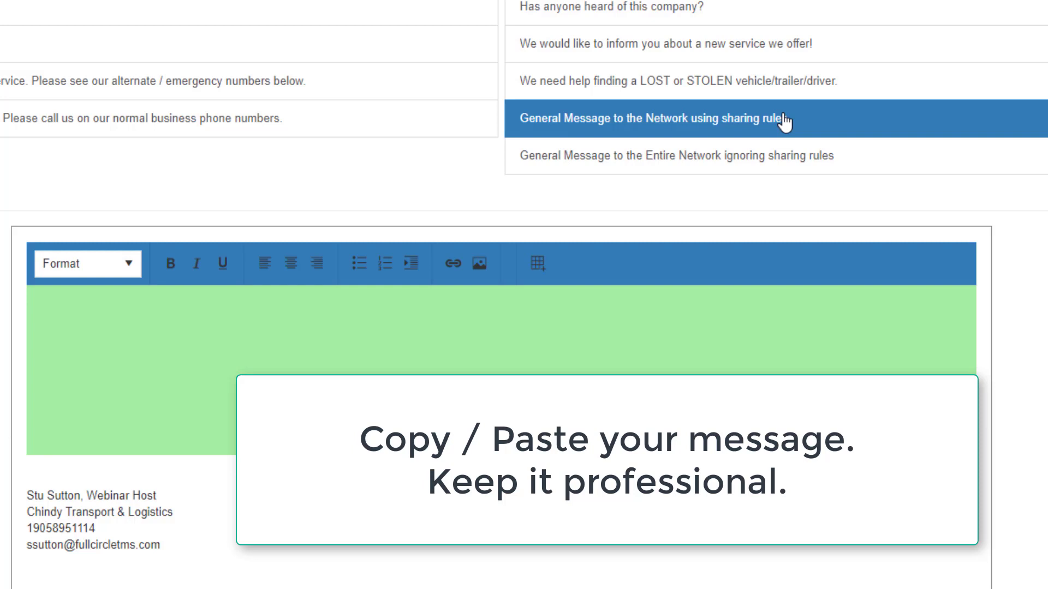
Step: Switch the template to the general message to the entire network ignoring sharing rules and place the cursor in the message body
click(759, 159)
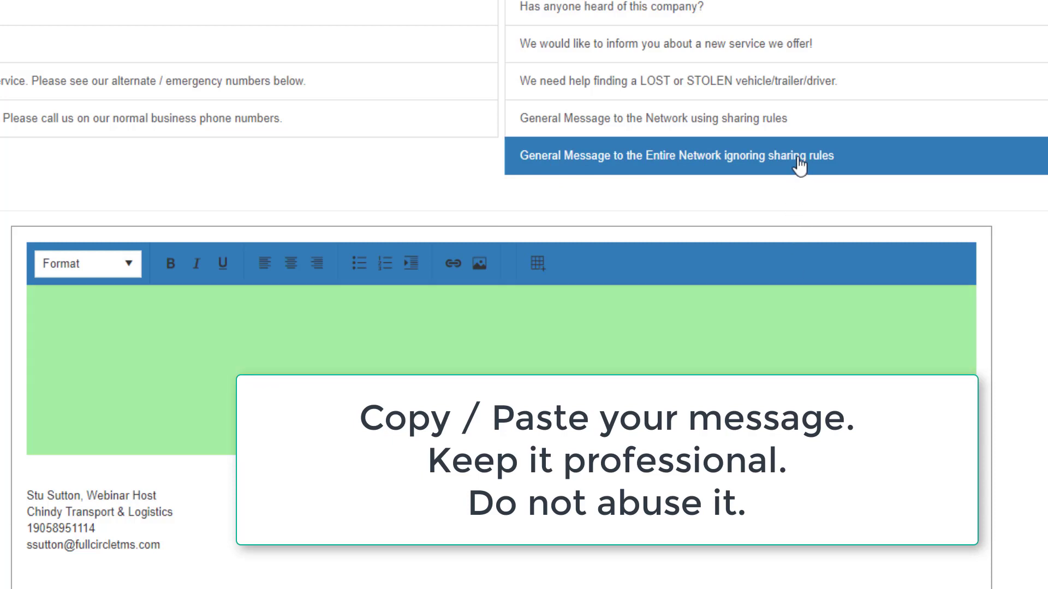
click(774, 133)
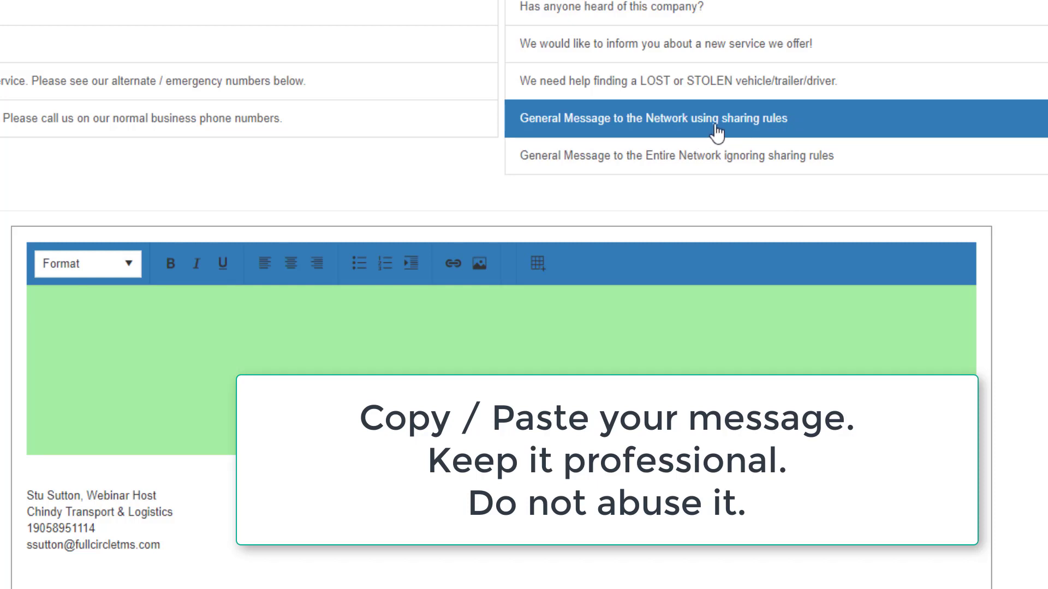
click(691, 162)
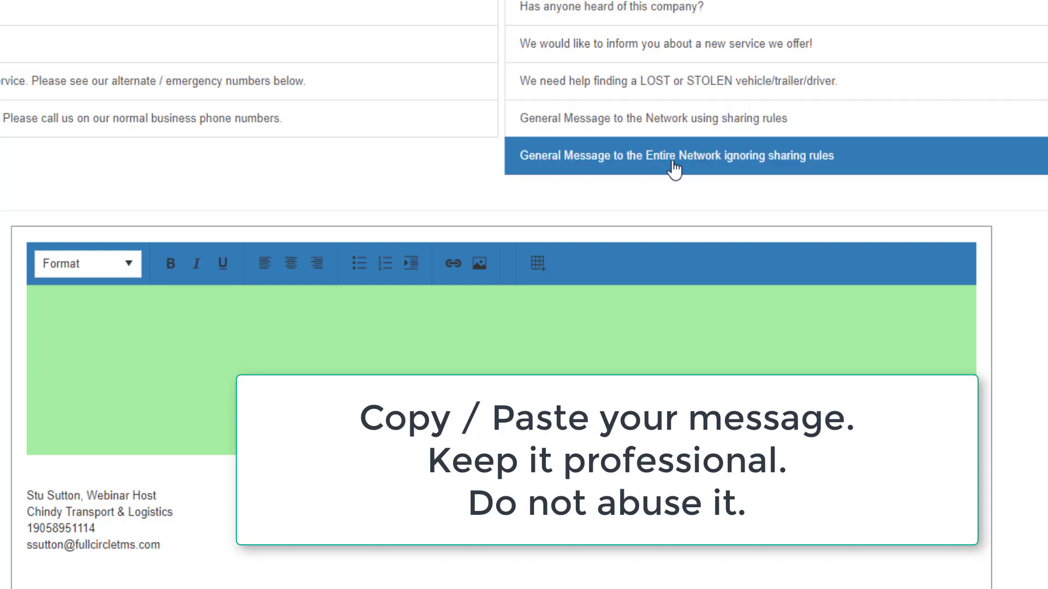
click(594, 332)
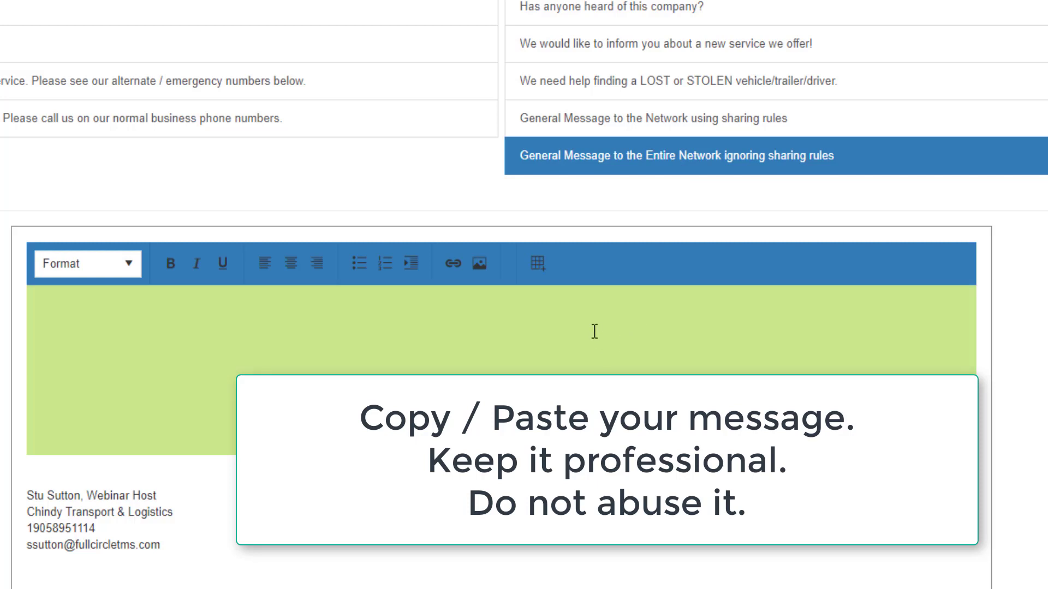